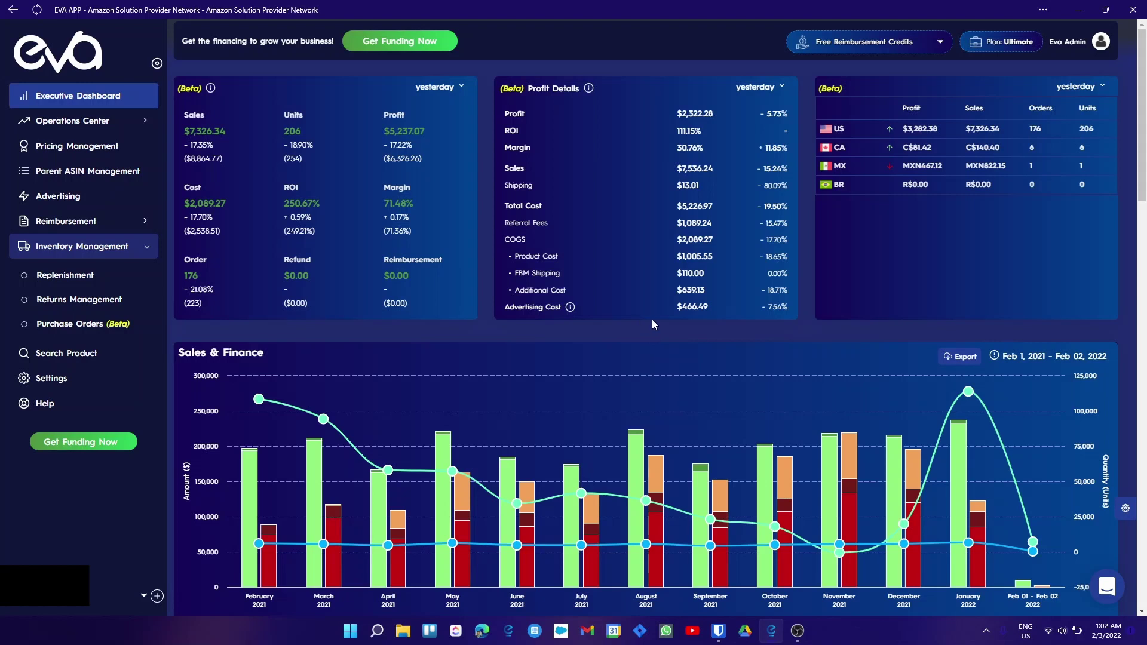
- Show the December 2021 breakdown in Expenses, Refunds & COGS by selecting December 2021 in the Sales & Finance chart
scroll(885, 263, "down", 1)
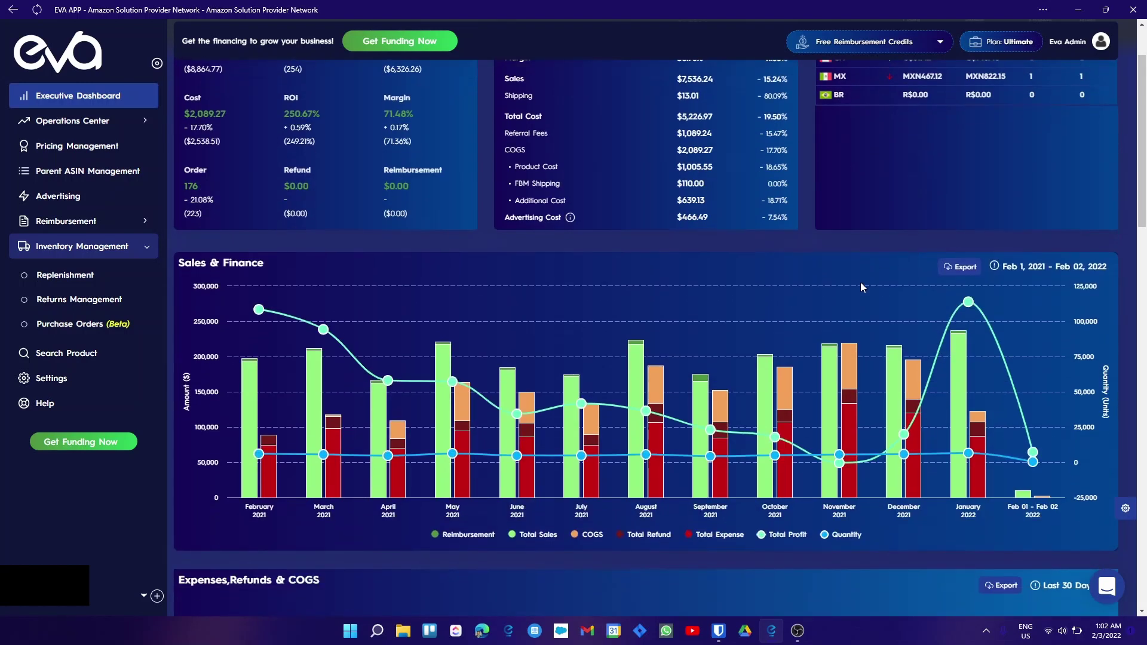
scroll(841, 221, "up", 1)
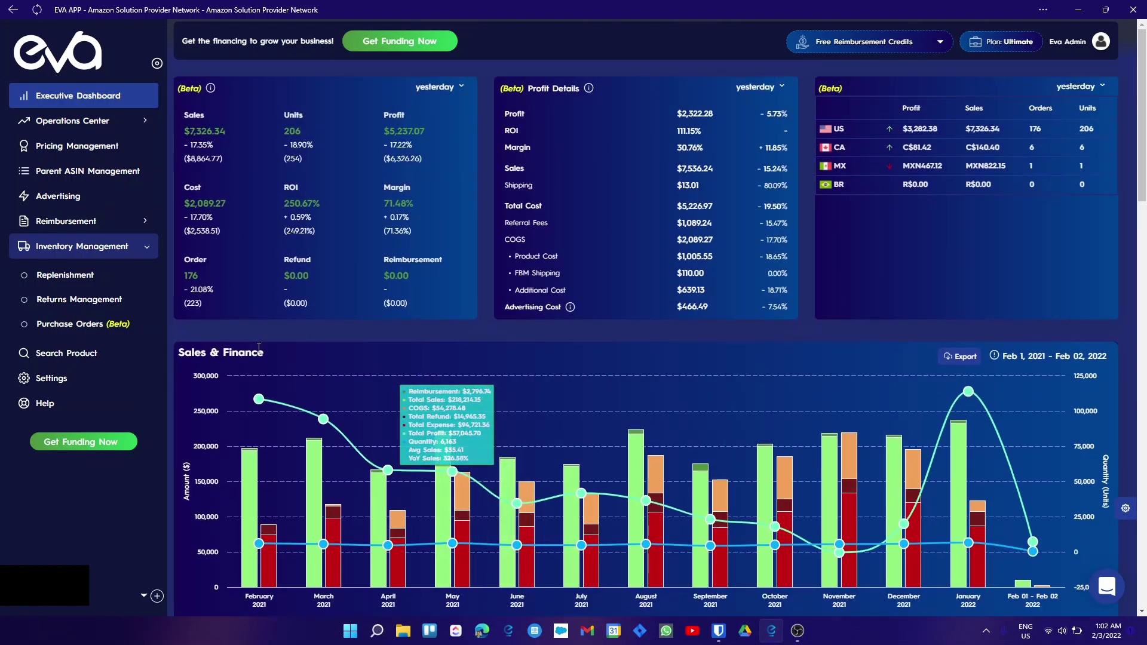
scroll(434, 351, "down", 1)
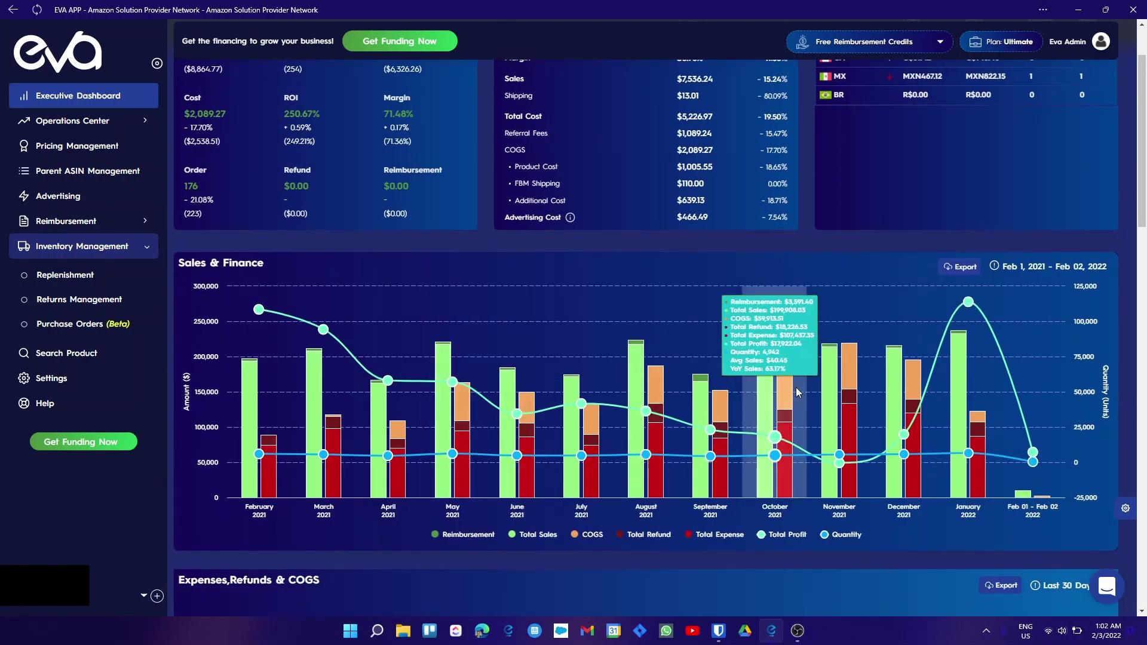
scroll(783, 416, "down", 2)
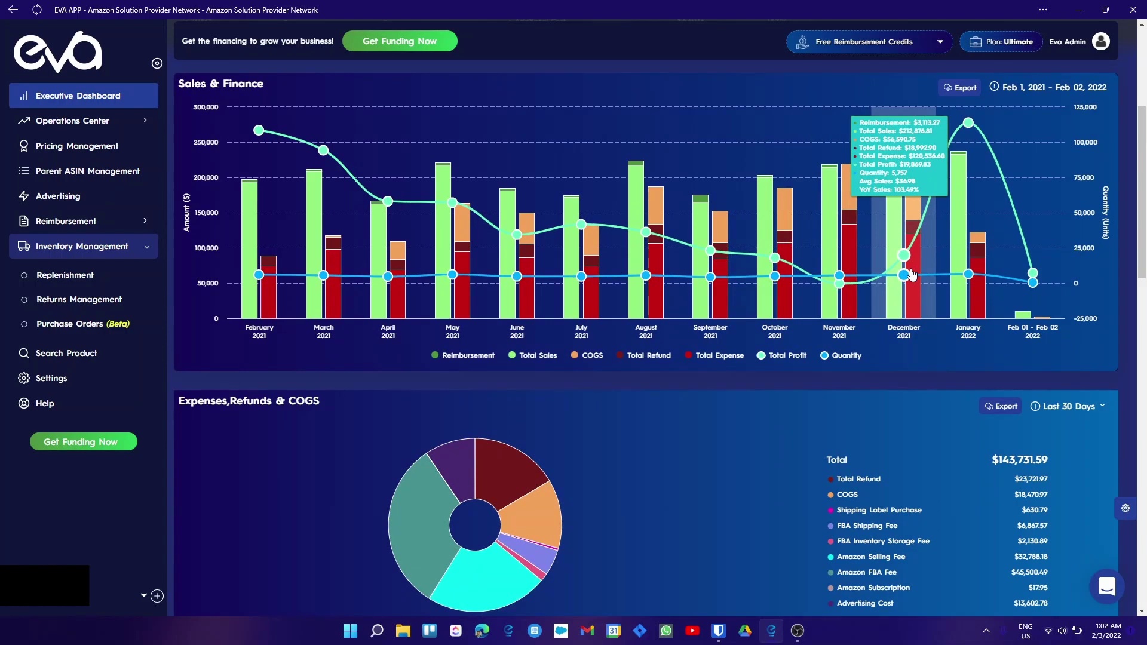
left_click(900, 252)
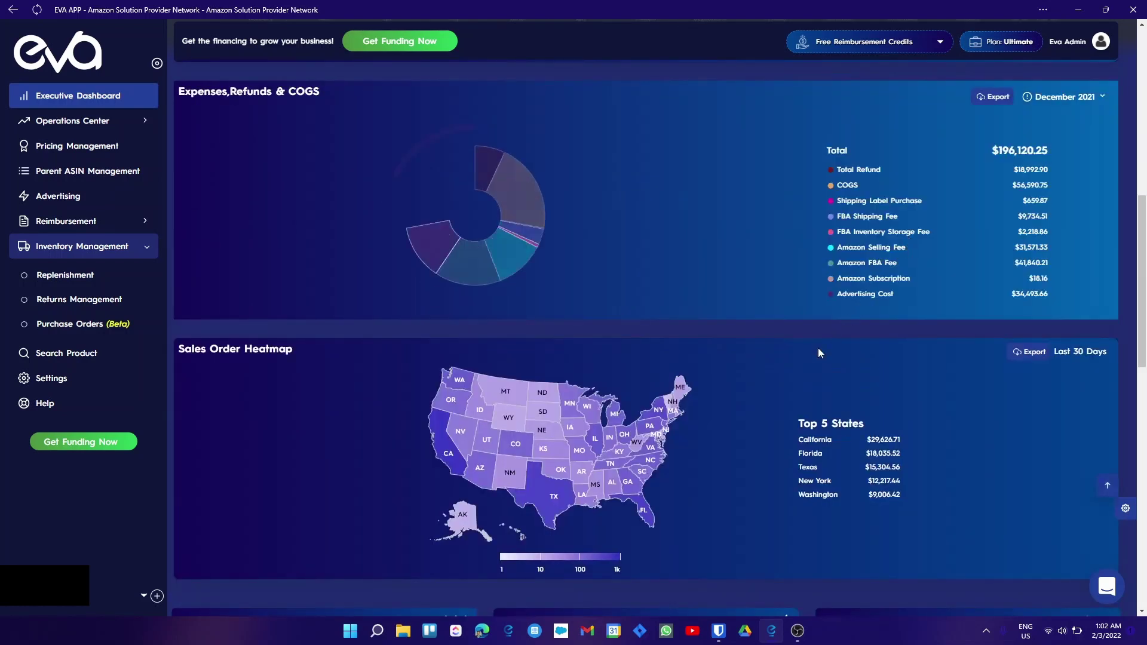
scroll(747, 418, "up", 2)
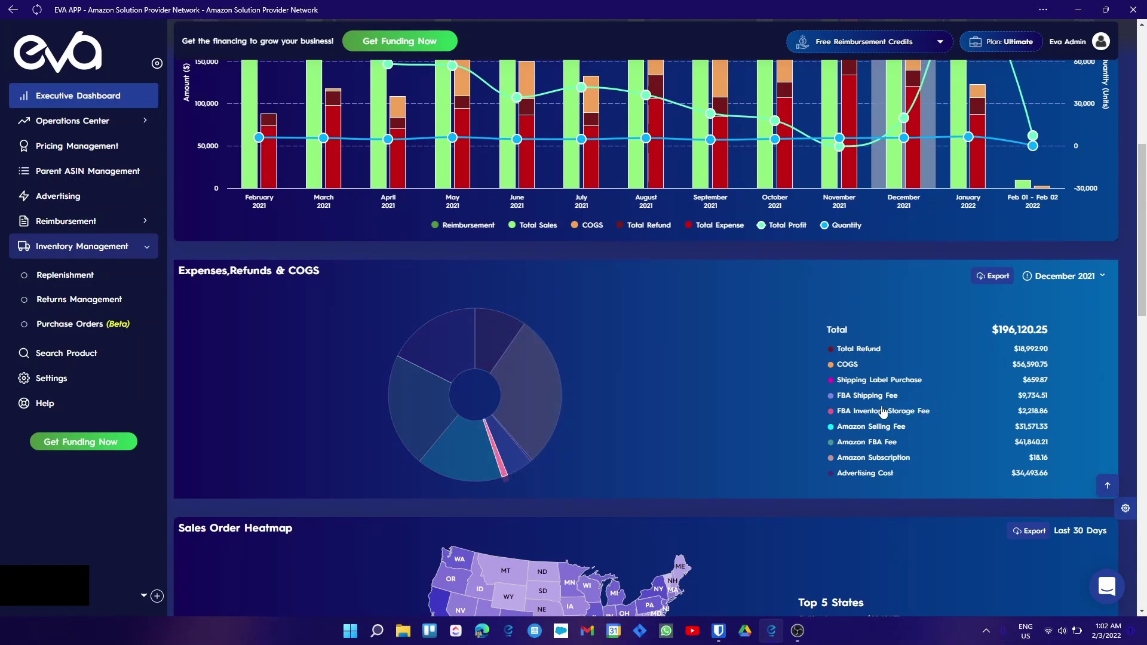
- Hide the Total Profit, Total Refund and Total Expense series in the Sales & Finance chart
scroll(936, 418, "up", 3)
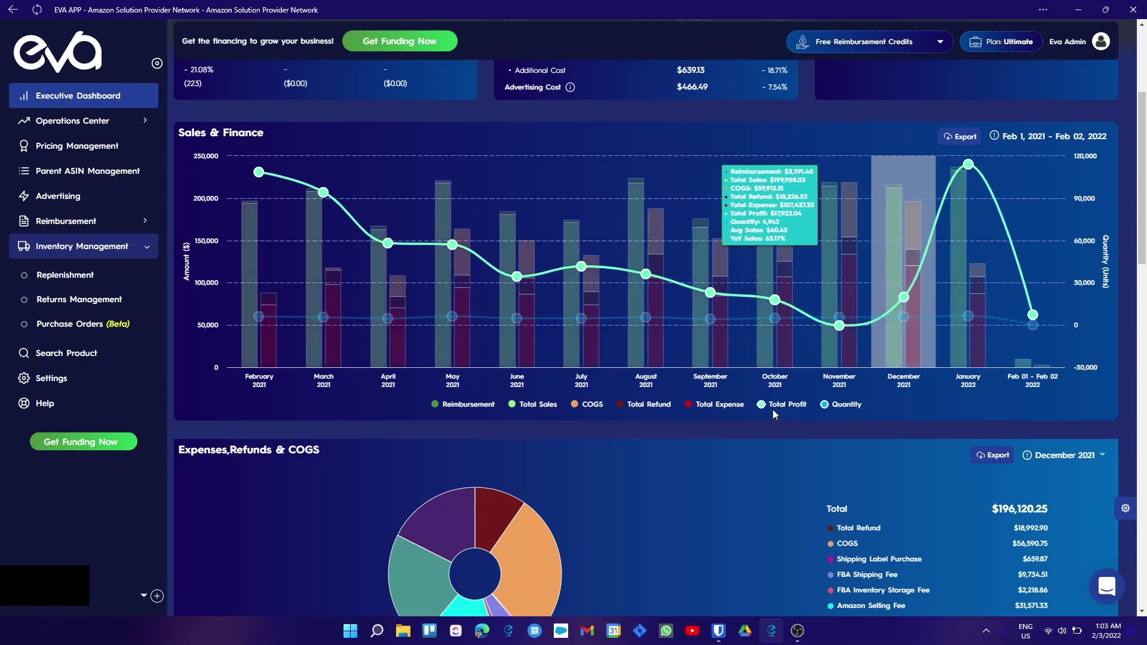
left_click(748, 409)
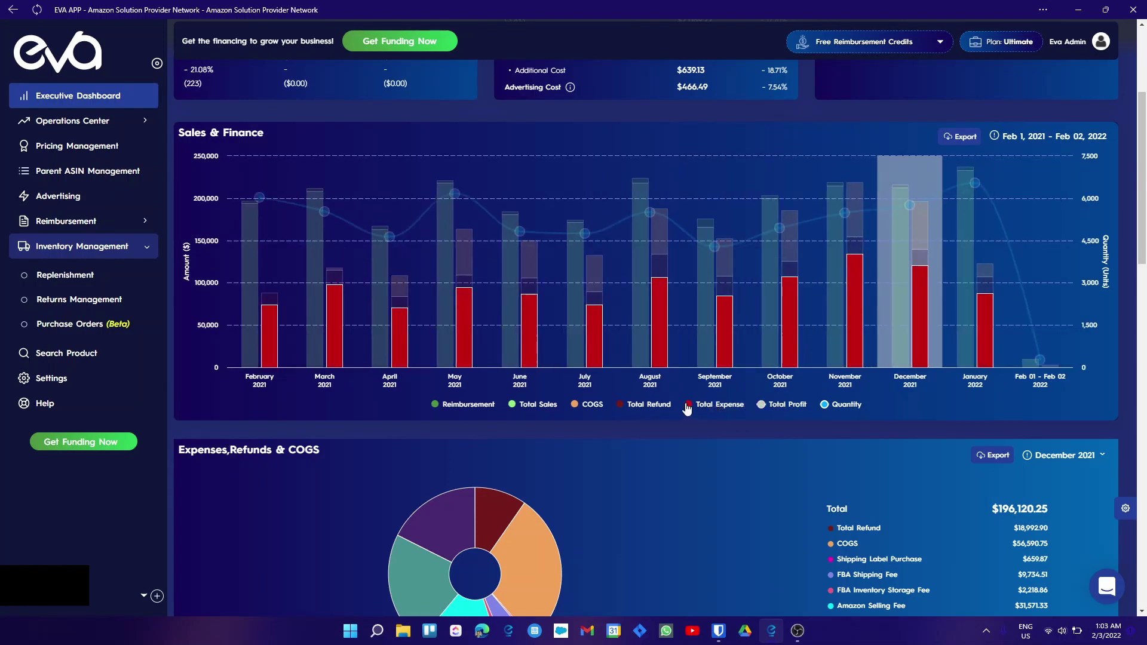
left_click(653, 409)
left_click(719, 405)
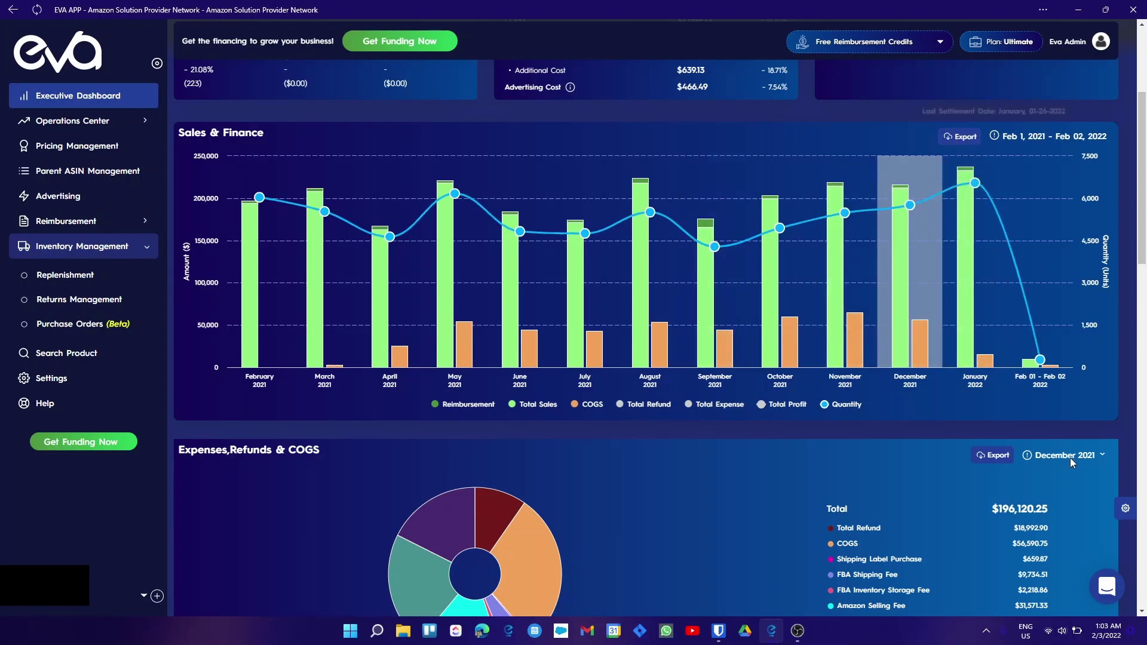
- Check the period choices for Expenses, Refunds & COGS and examine the Texas figures in the Sales Order Heatmap
left_click(1093, 456)
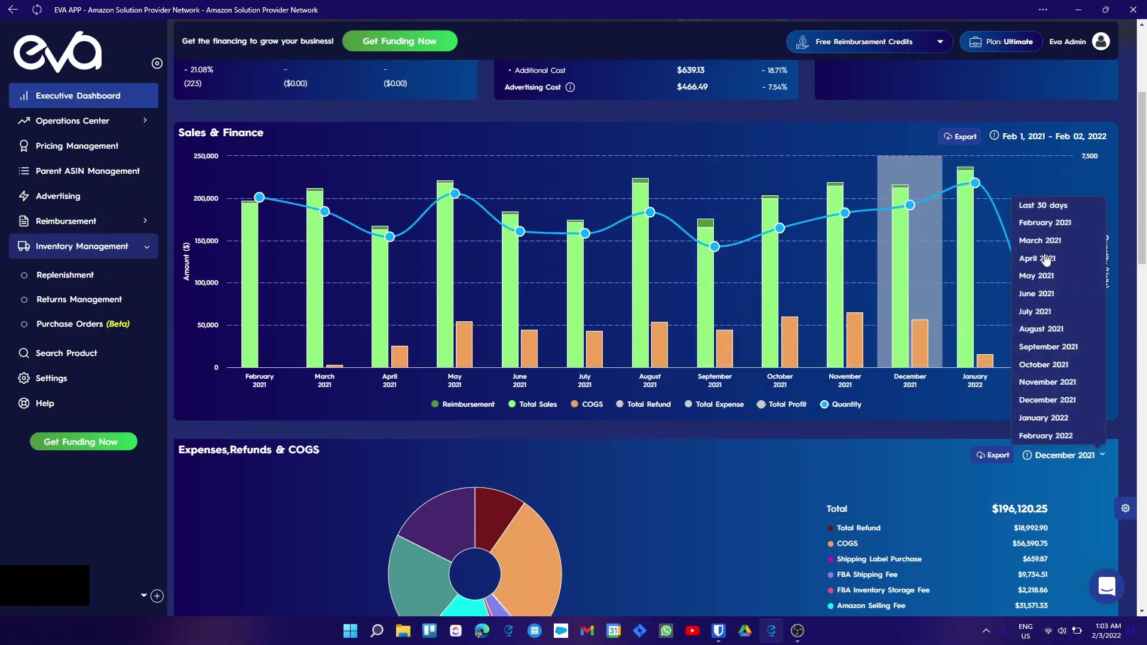
scroll(887, 372, "down", 3)
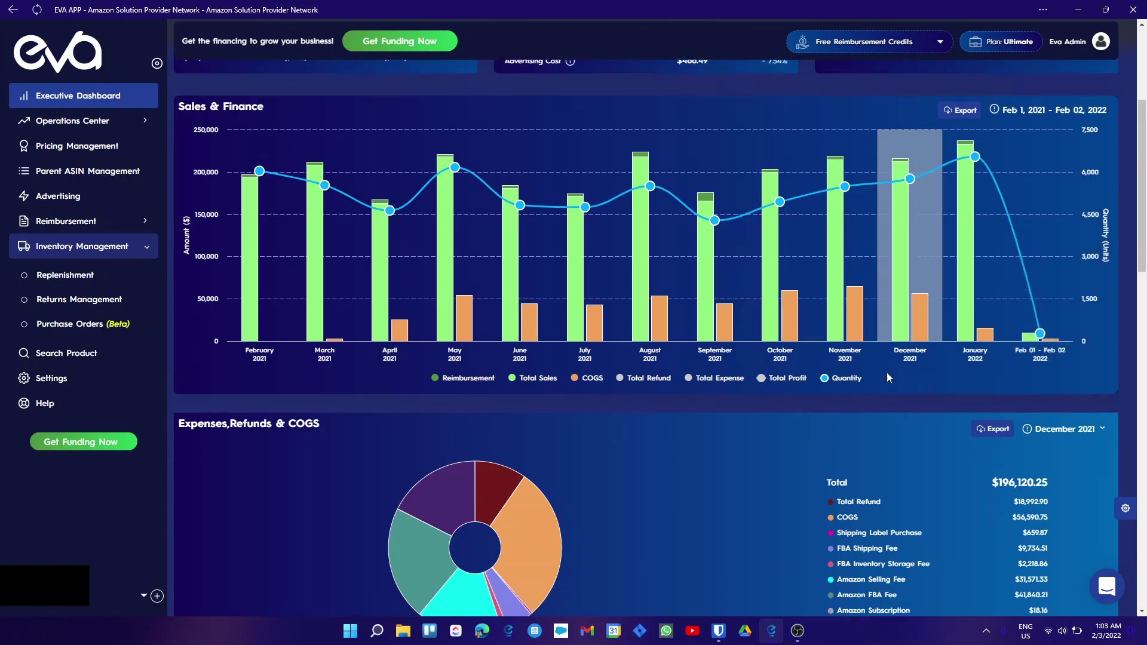
scroll(877, 361, "down", 5)
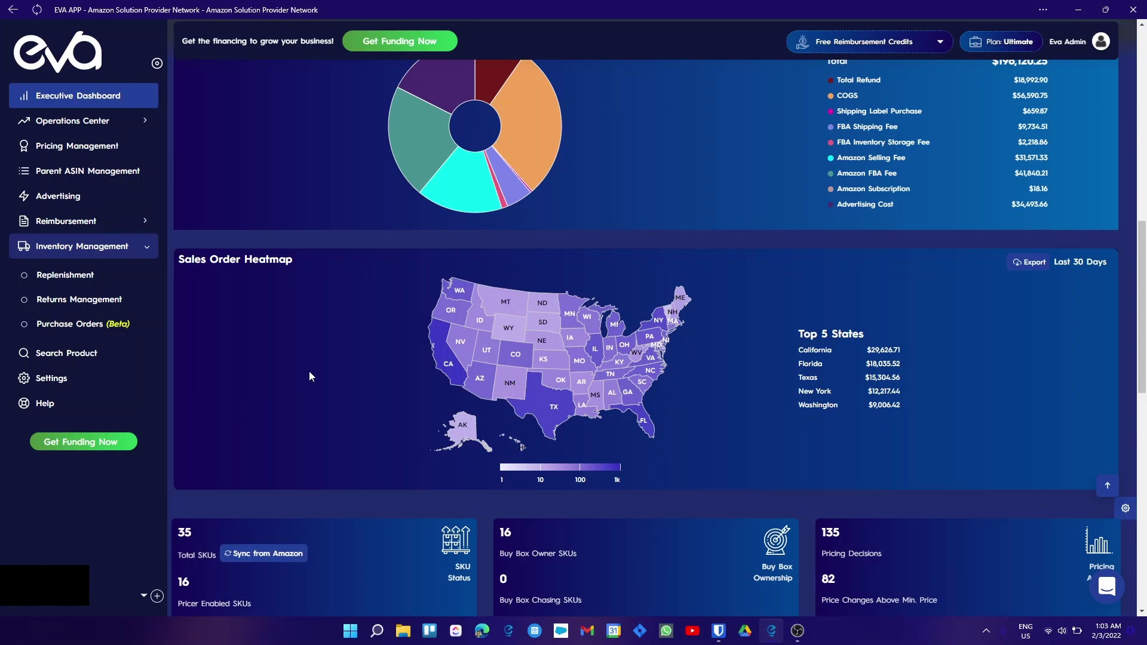
mouse_move(544, 414)
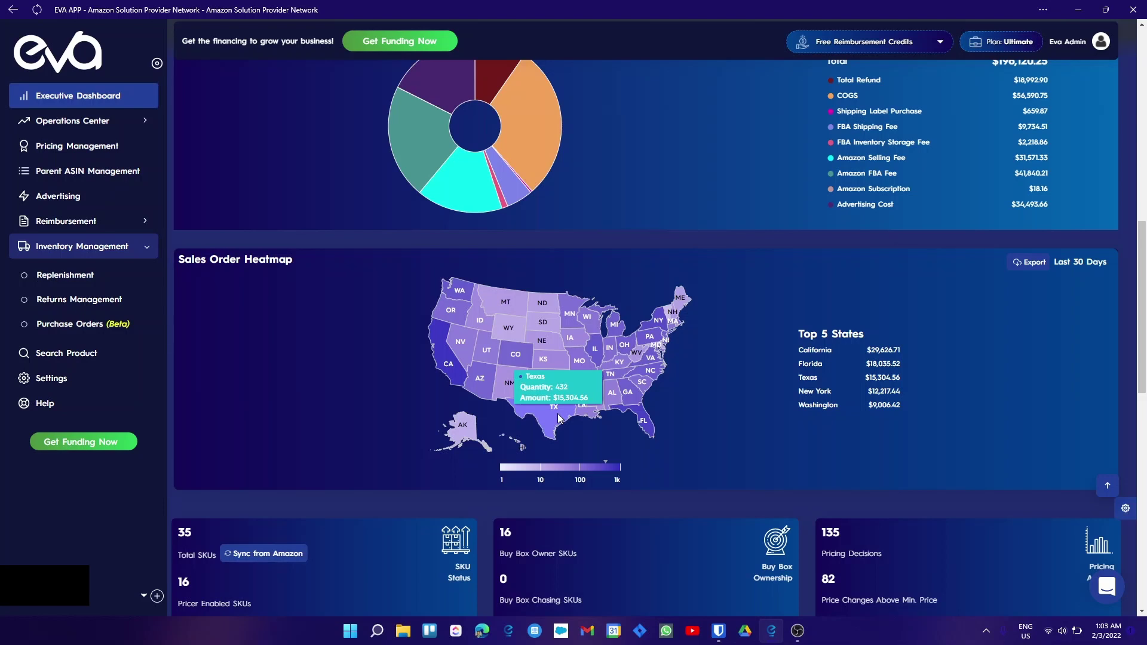
- Examine the SKU status cards and the FBA Inventory Storage Fee and FBA Inventory Monitoring charts on the dashboard
scroll(587, 353, "down", 6)
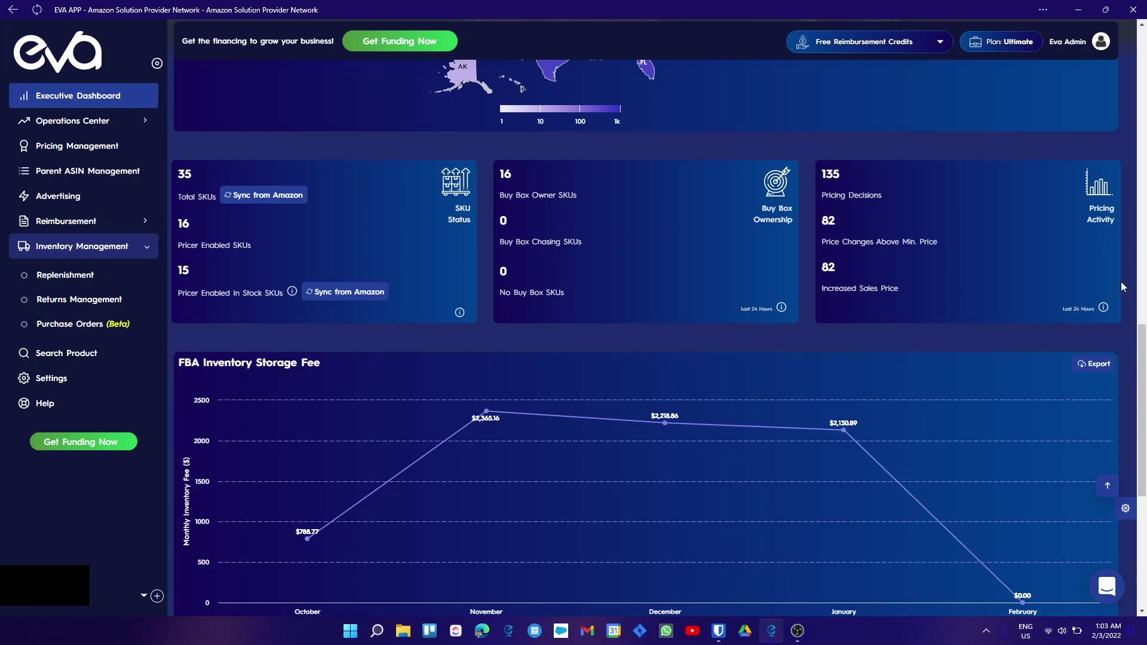
scroll(731, 310, "down", 2)
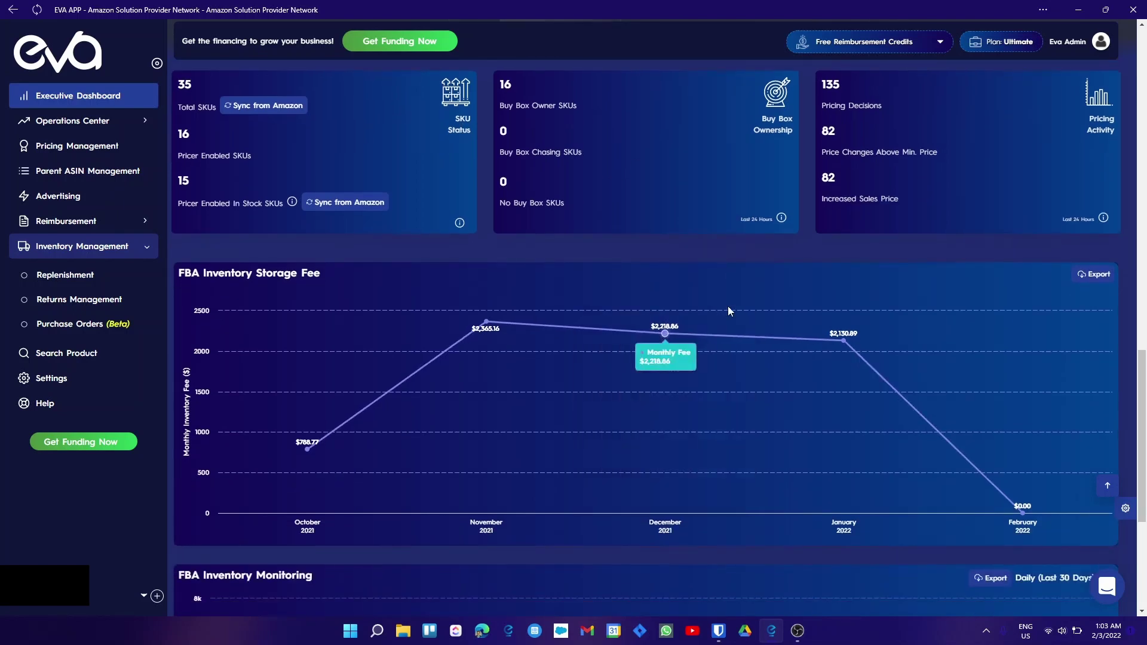
scroll(582, 336, "down", 3)
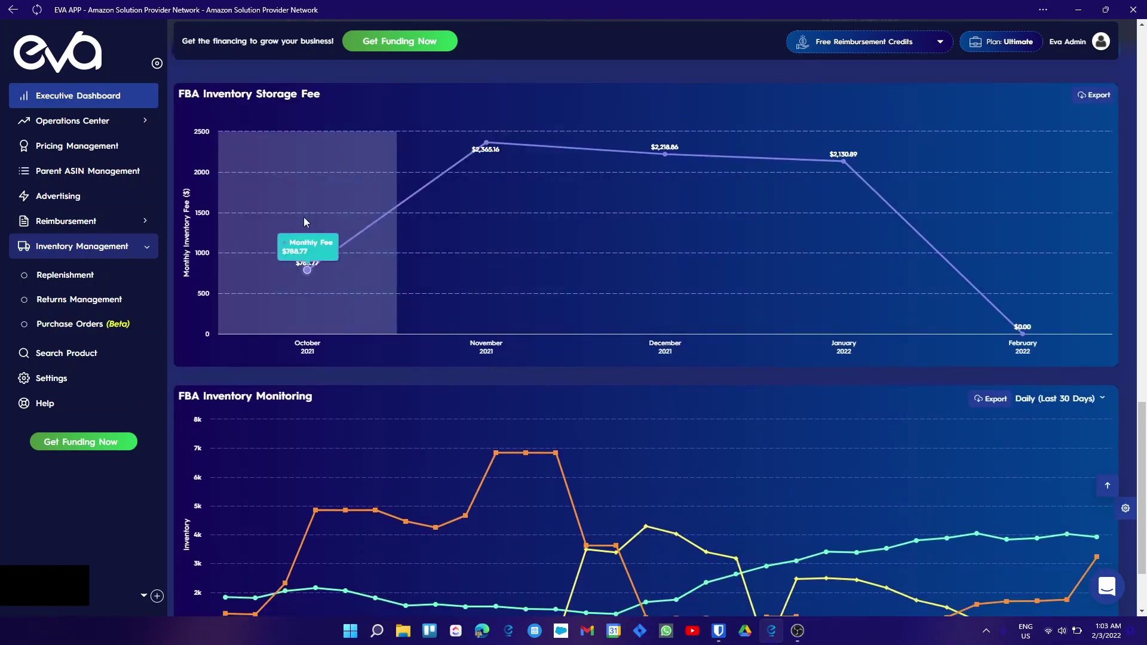
left_click_drag(214, 94, 307, 93)
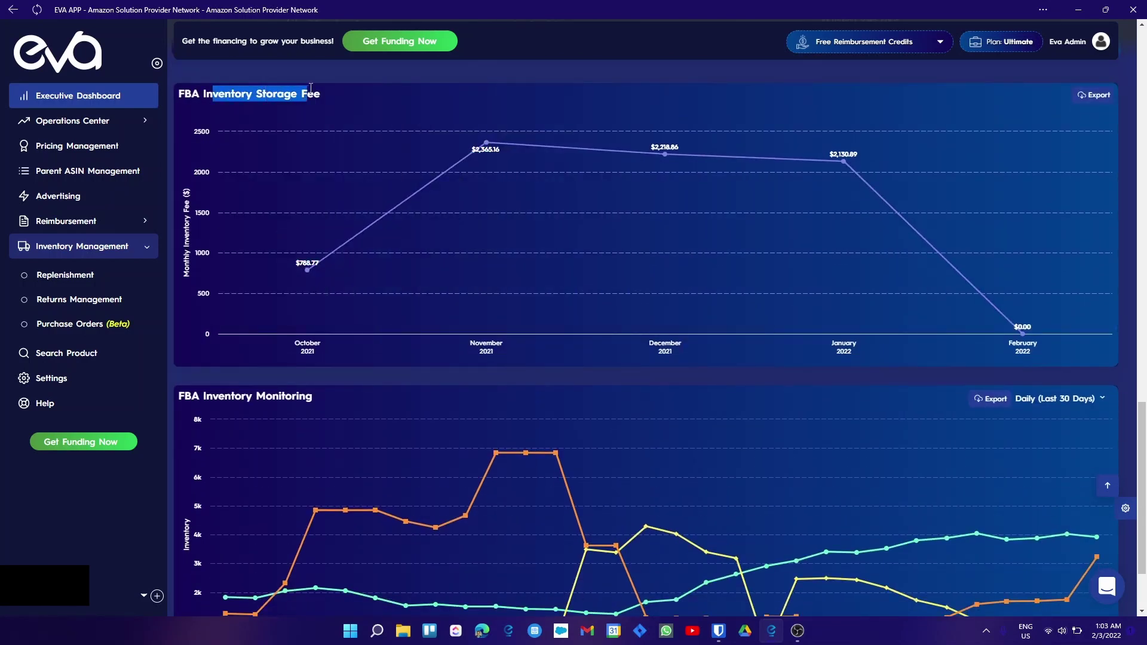
left_click_drag(180, 396, 316, 396)
left_click(494, 378)
scroll(494, 378, "down", 2)
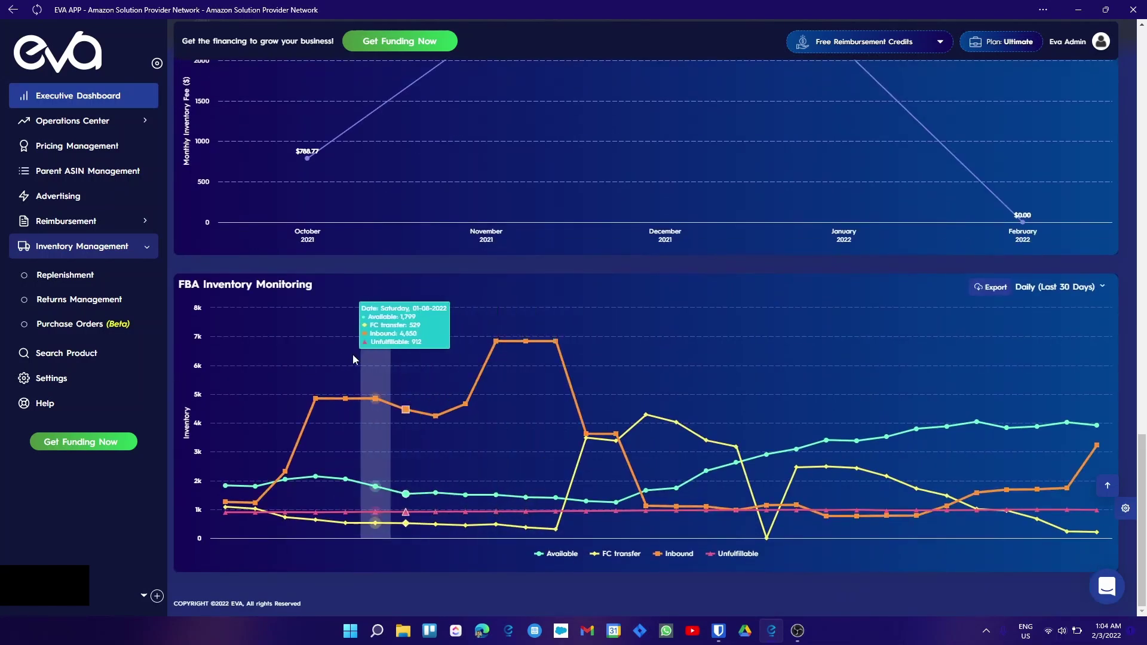
- Open the Daily Sales report in Operations Center and list the products sold on Tuesday, 02-01-2022
left_click(65, 122)
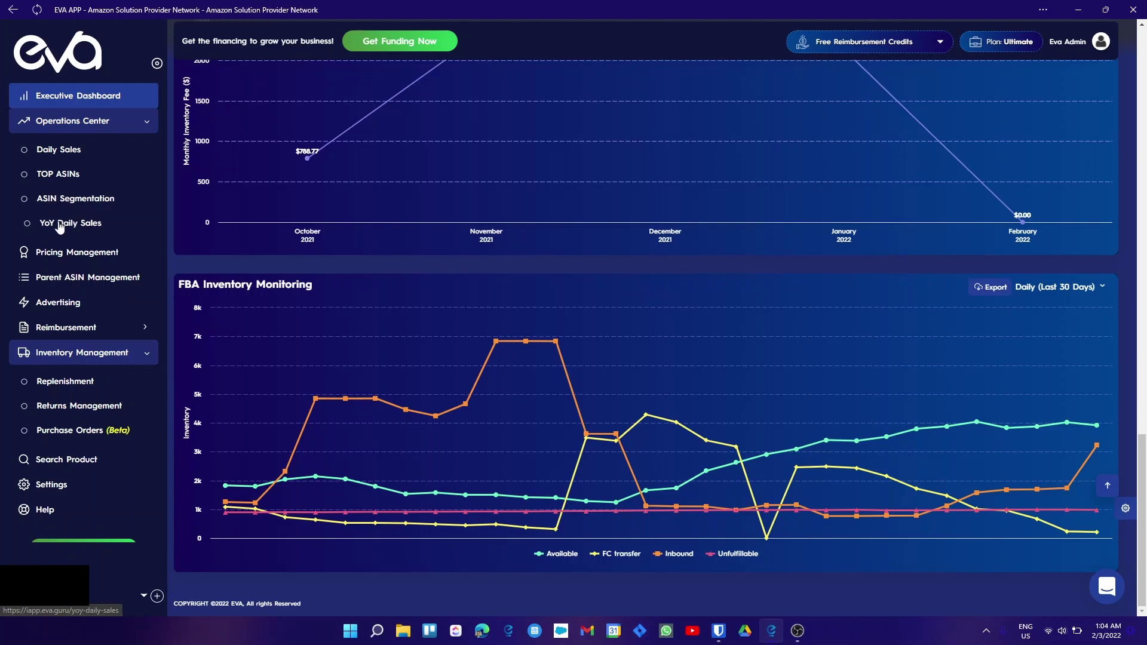
left_click(56, 150)
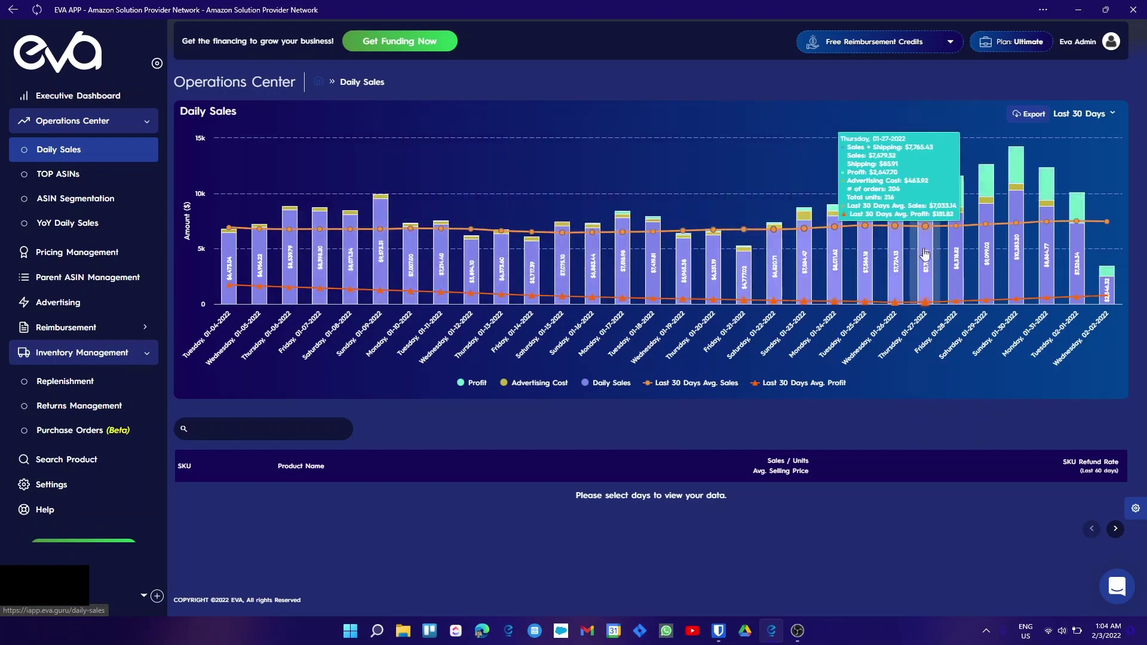
left_click(1077, 270)
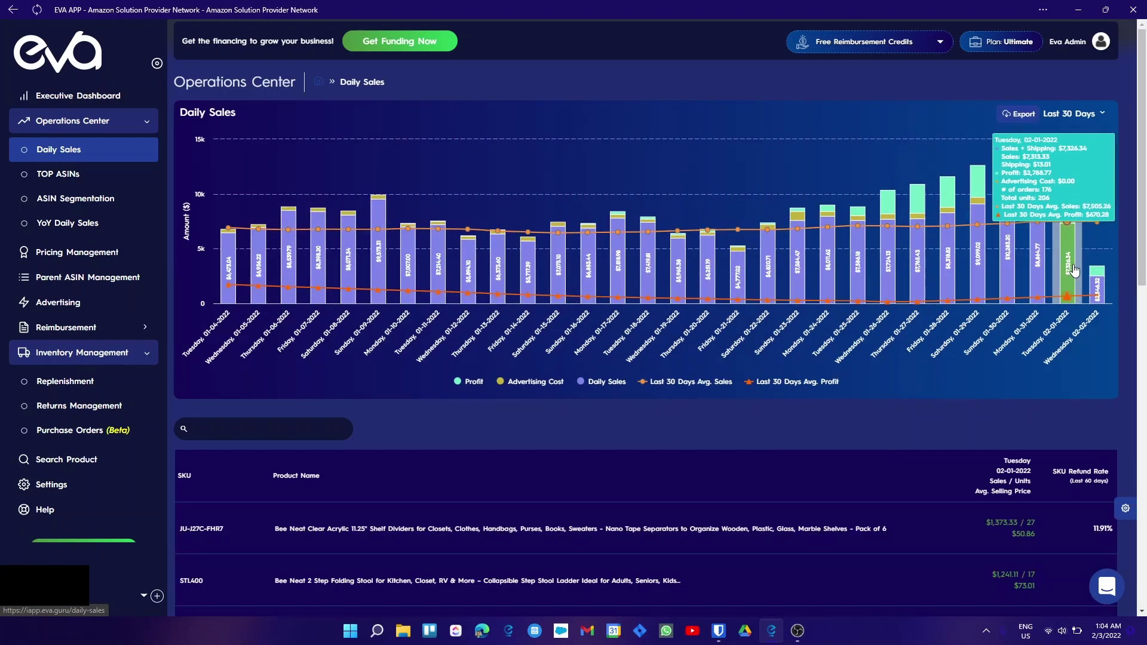
scroll(866, 359, "down", 2)
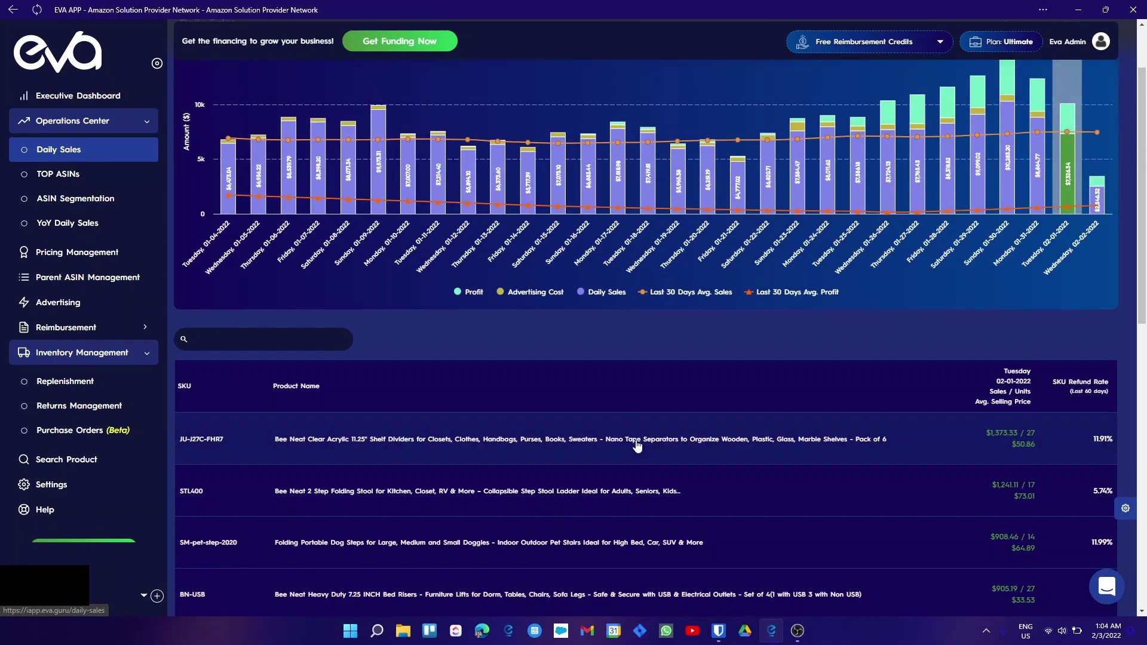
- View the product details of SKU JU-J27C-FHR7 and return to the Daily Sales report
left_click(521, 443)
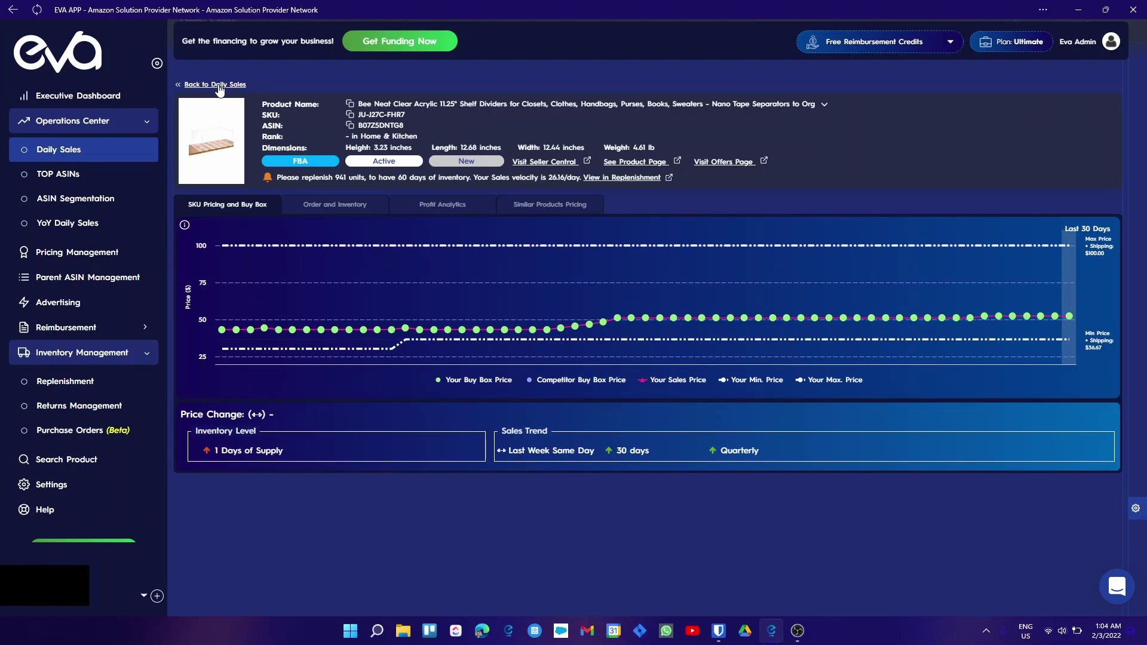
left_click(219, 86)
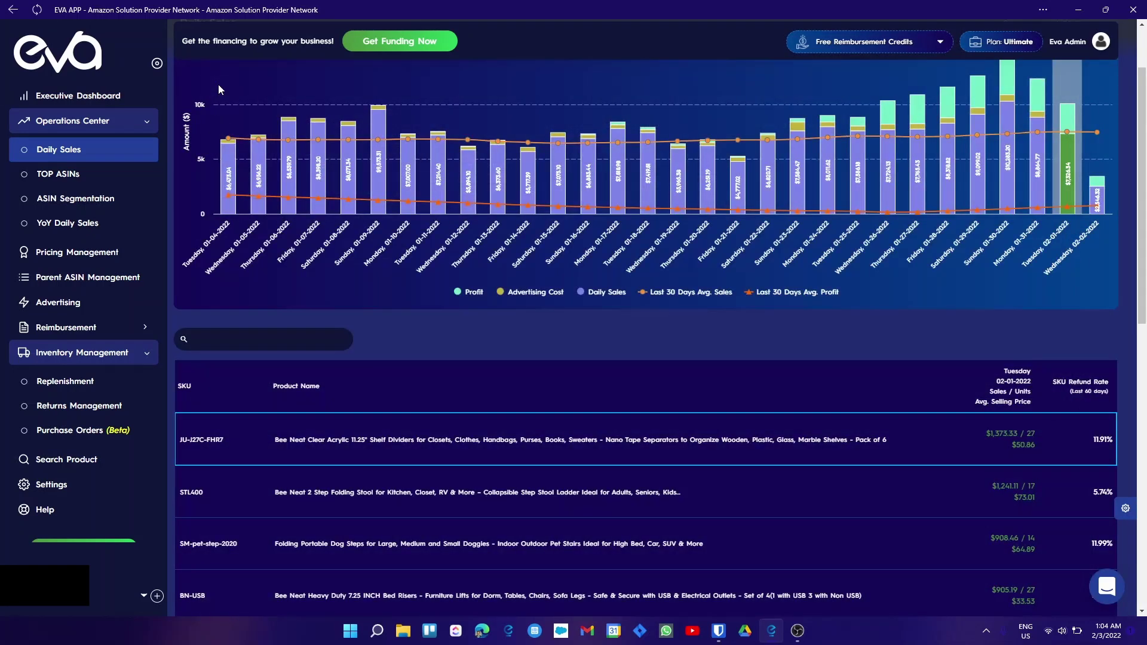
scroll(814, 447, "up", 2)
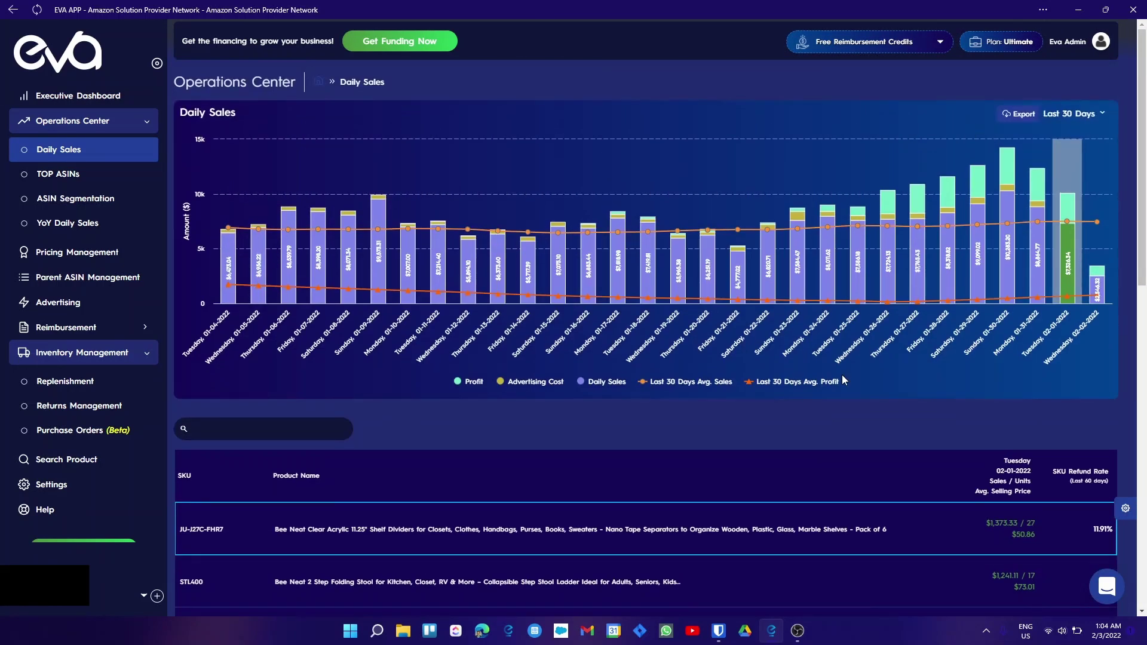
- Add Tuesday, 01-25-2022 to the Daily Sales selection and compare its product sales with 02-01-2022
mouse_move(1075, 281)
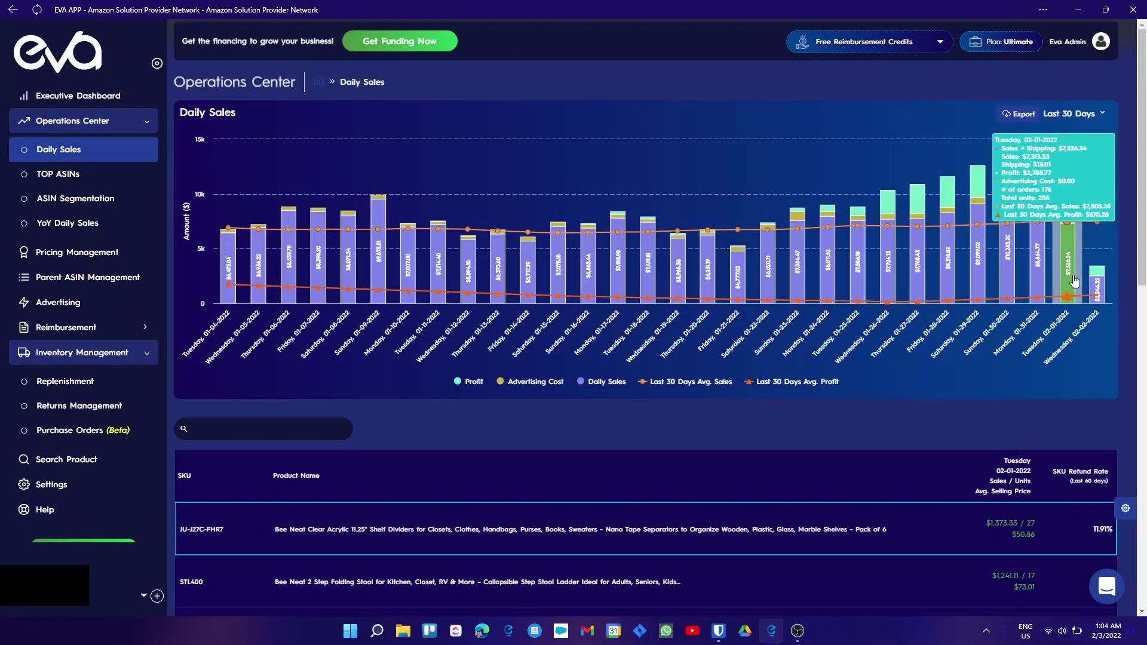
left_click(868, 282)
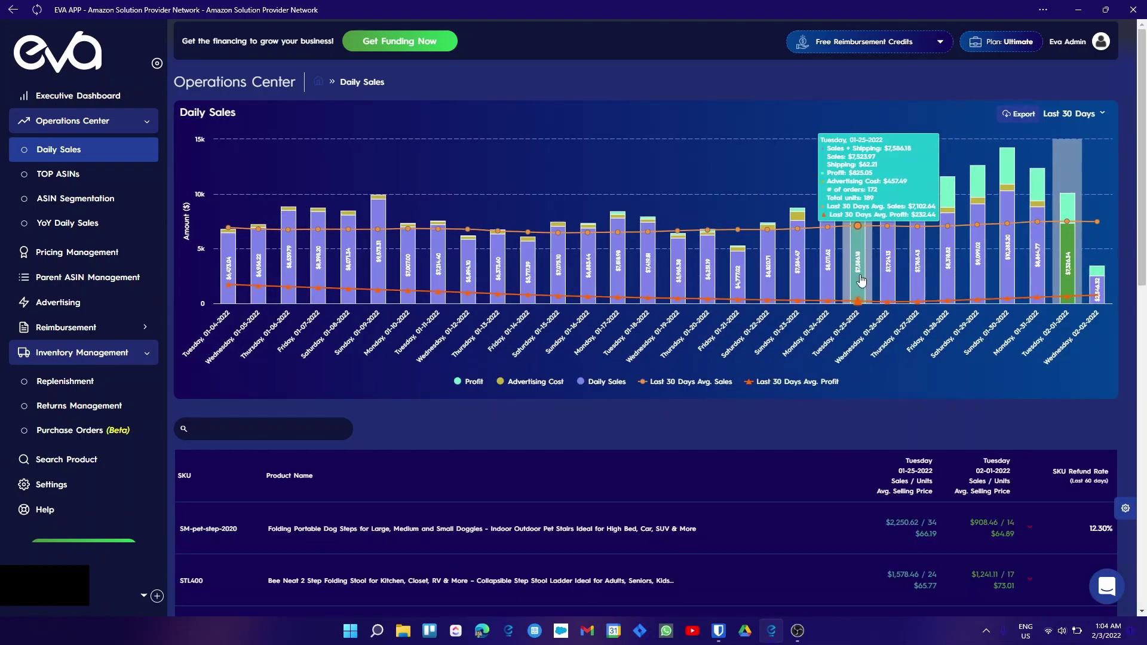
scroll(845, 390, "down", 2)
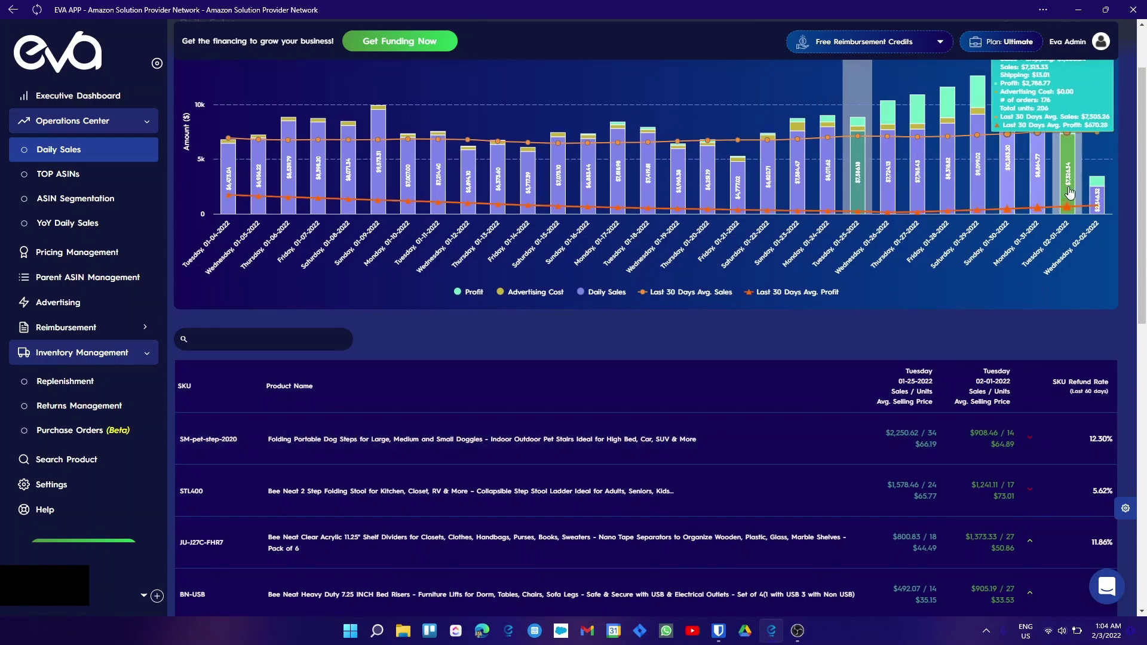
scroll(912, 309, "down", 2)
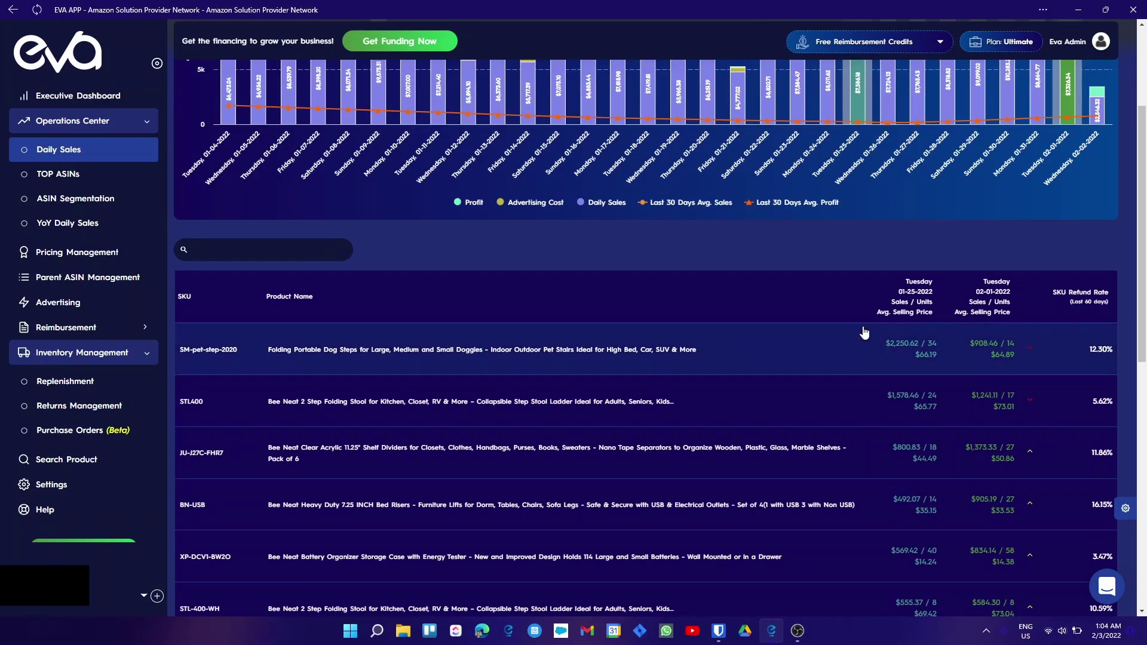
scroll(812, 309, "up", 4)
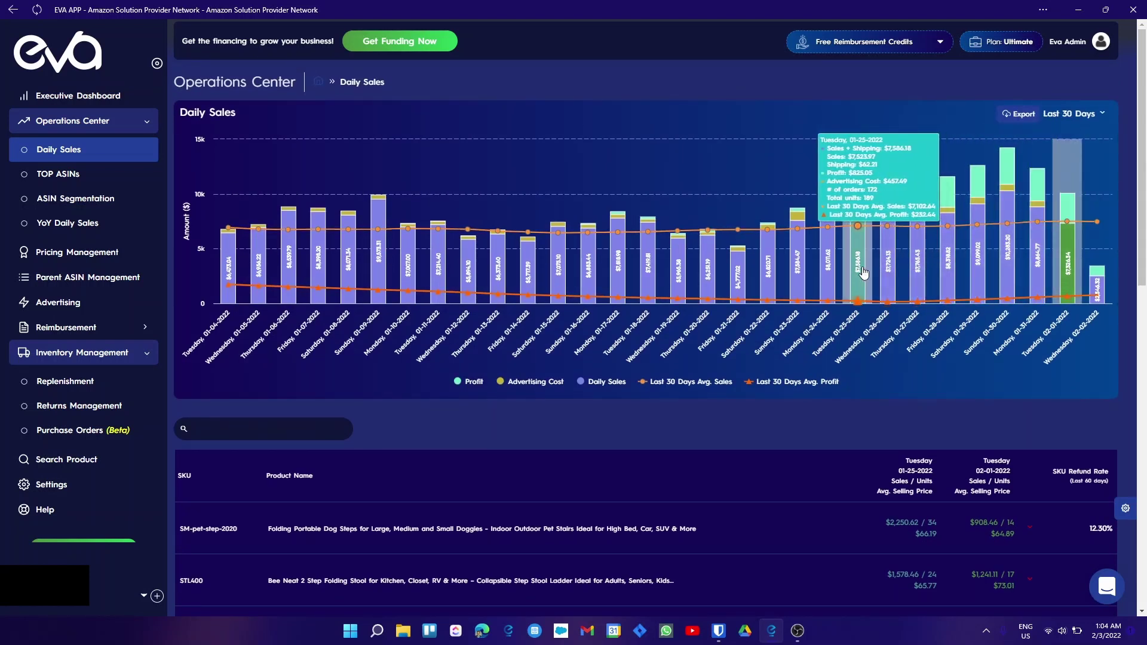
scroll(899, 334, "down", 3)
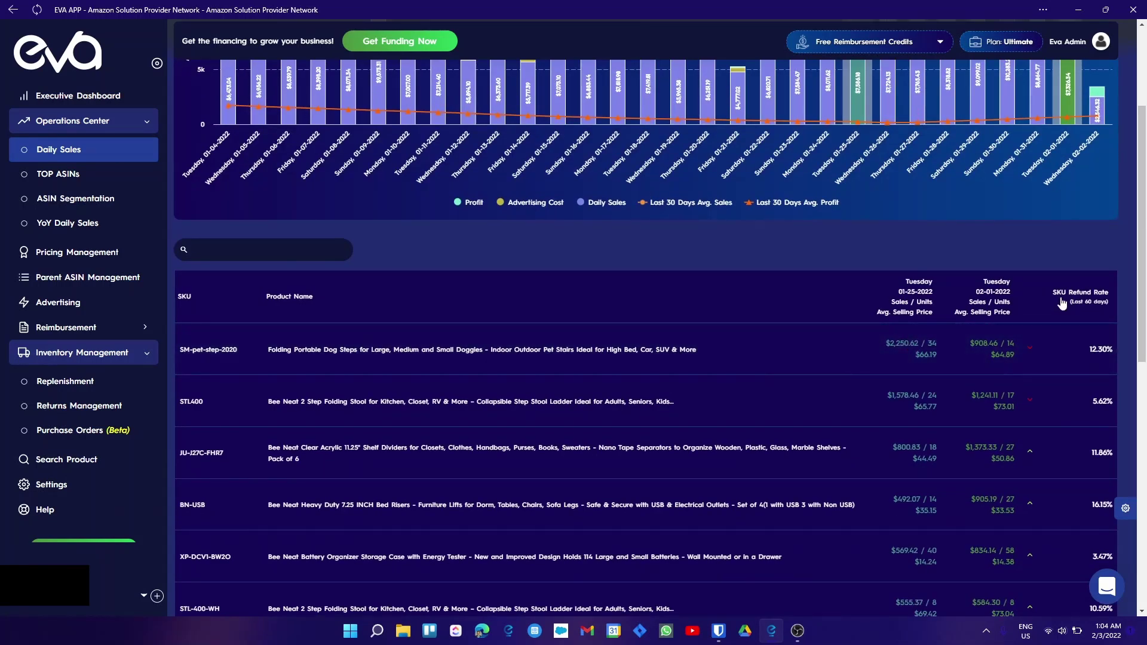
scroll(287, 418, "up", 3)
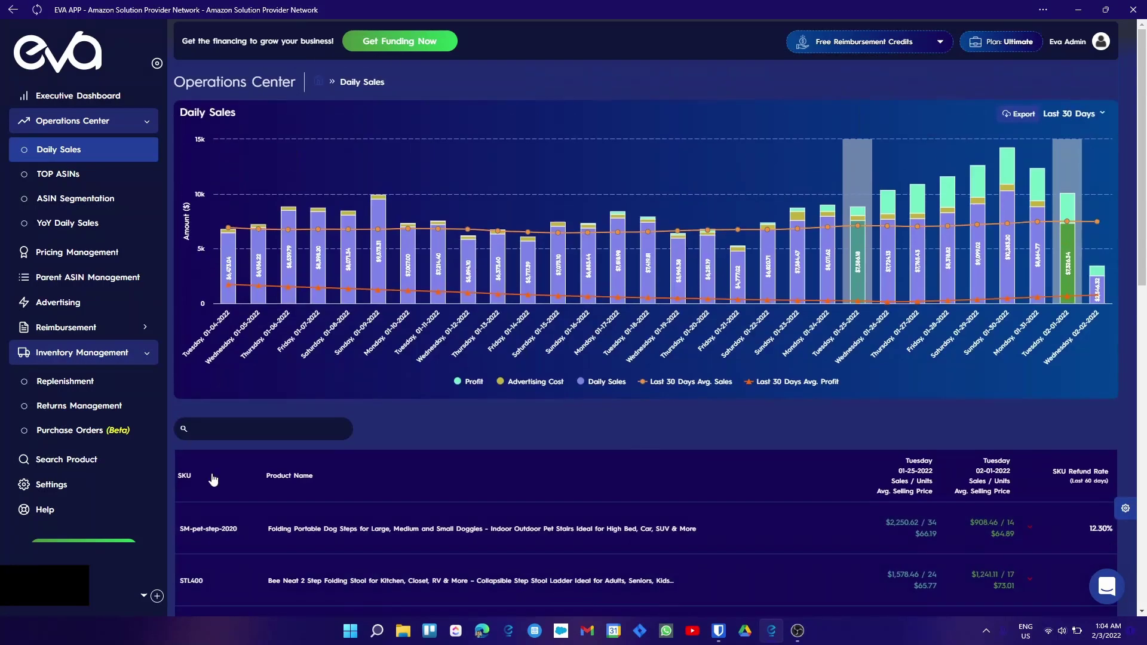
- Open the TOP ASINs report, view the product details for ASIN B08GNX74XF and return to the report
left_click(53, 175)
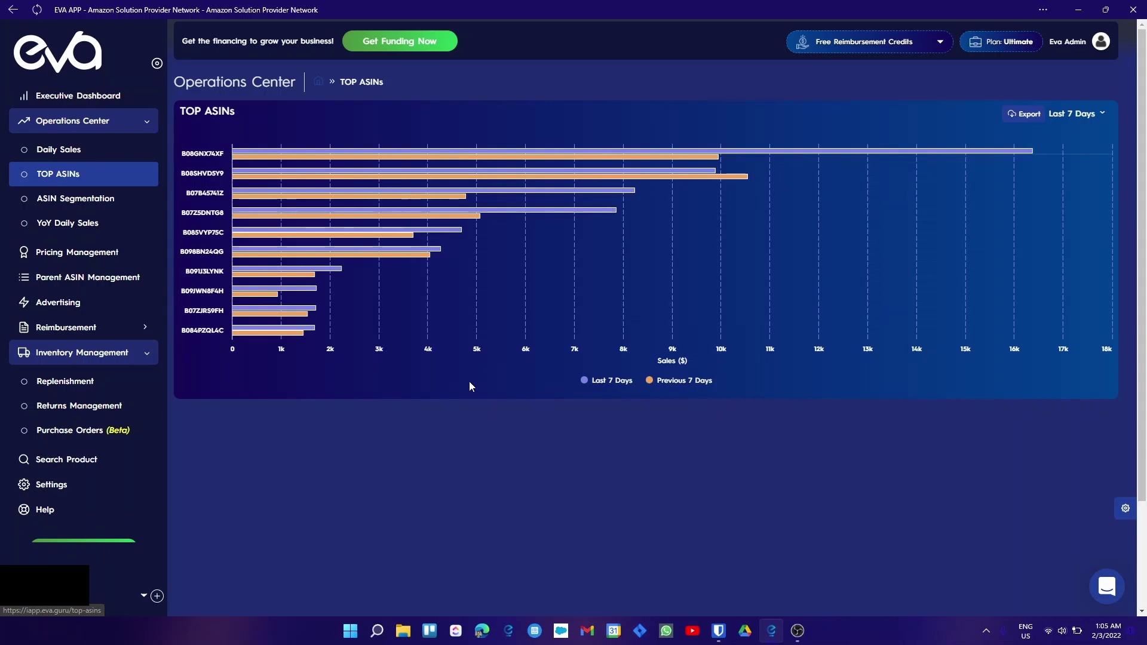
left_click(293, 163)
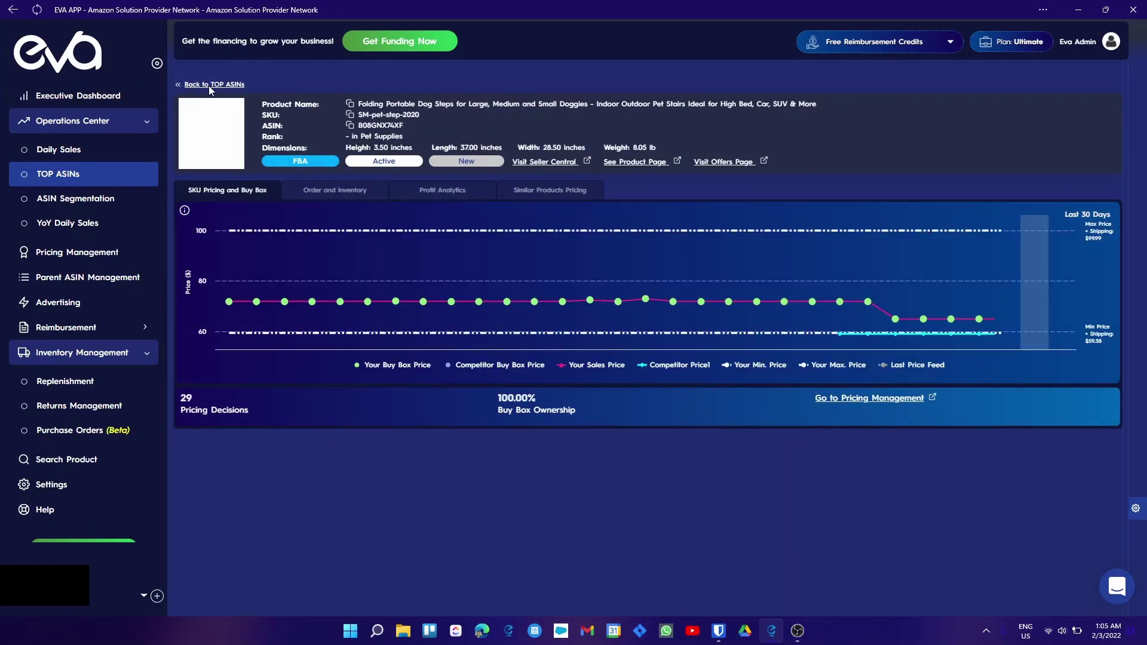
left_click(209, 86)
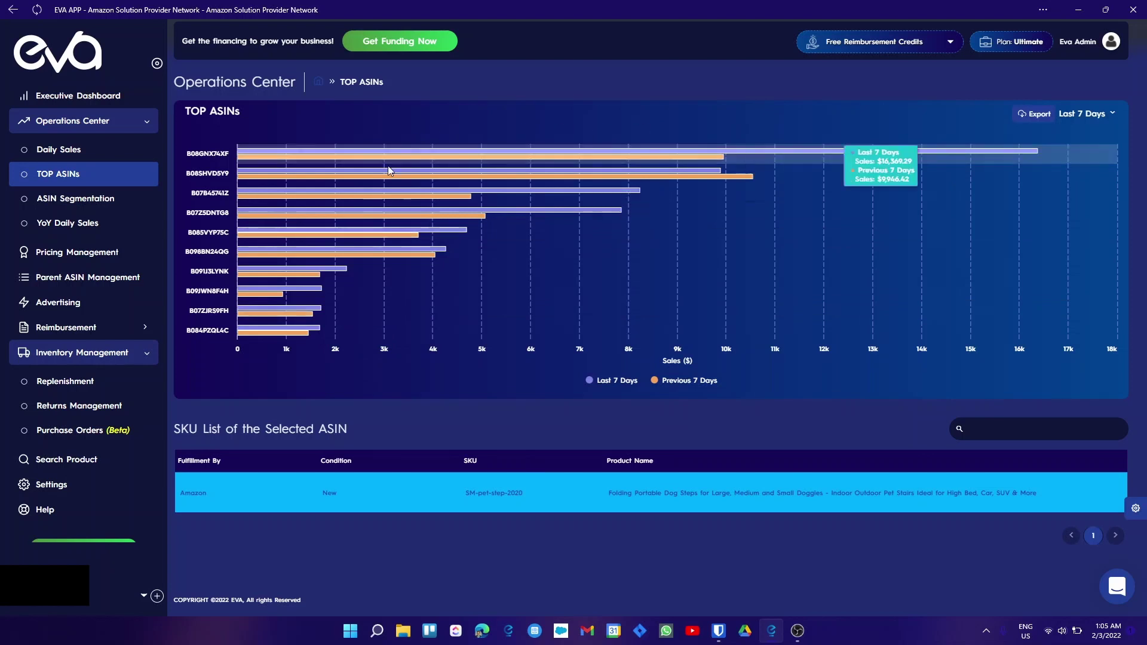
- Open the ASIN Segmentation report and list the products in the Low Selling ASINs segment
left_click(59, 202)
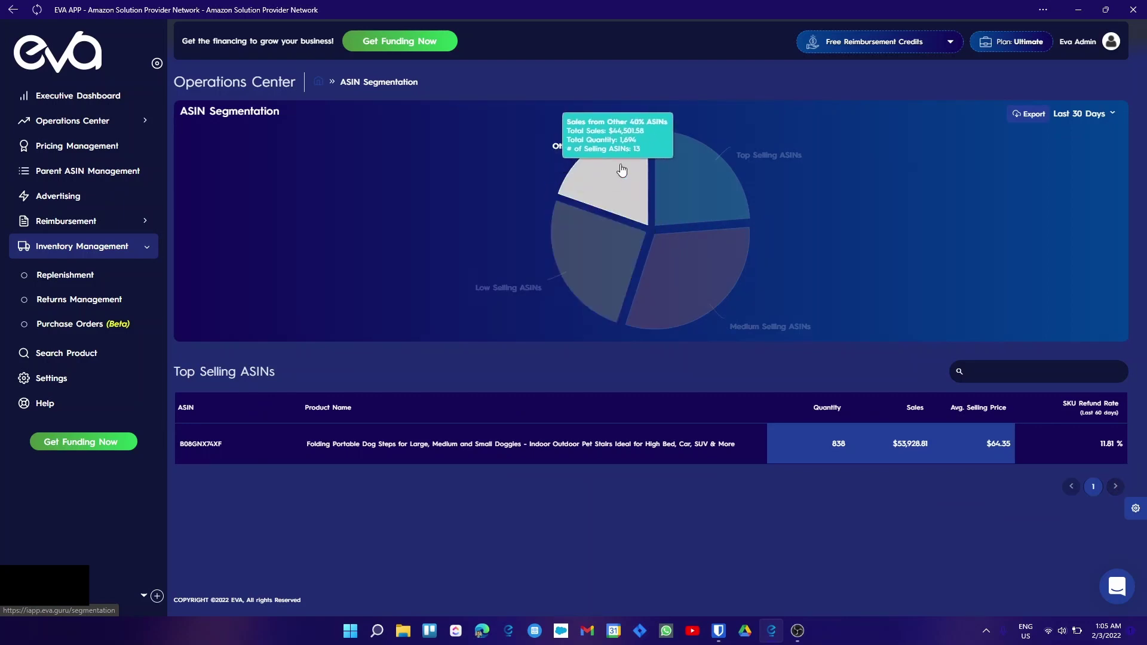
left_click(598, 270)
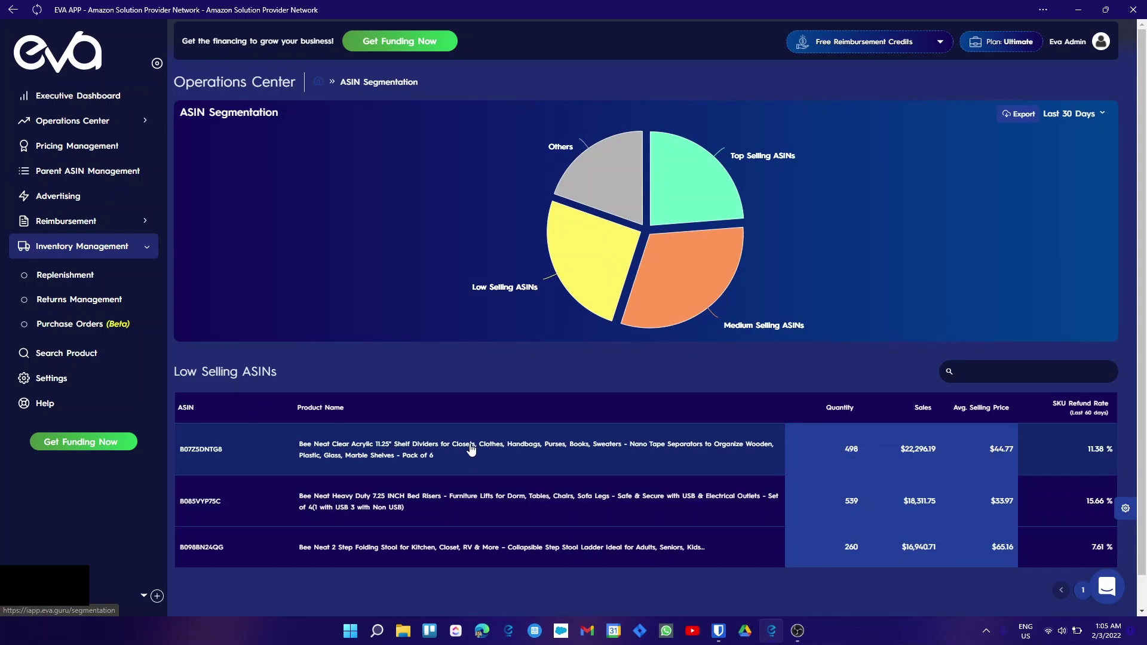
scroll(471, 450, "down", 2)
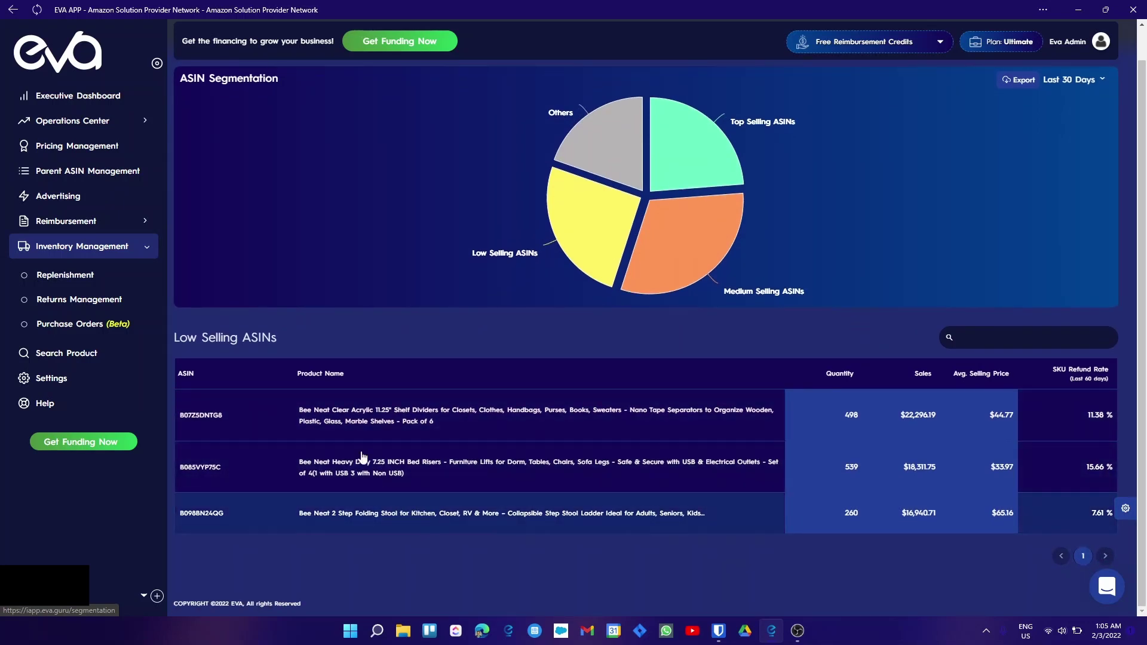
- Open the YoY Daily Sales report in Operations Center and list the year-over-year product sales for Wednesday, 01-26-2022
left_click(52, 122)
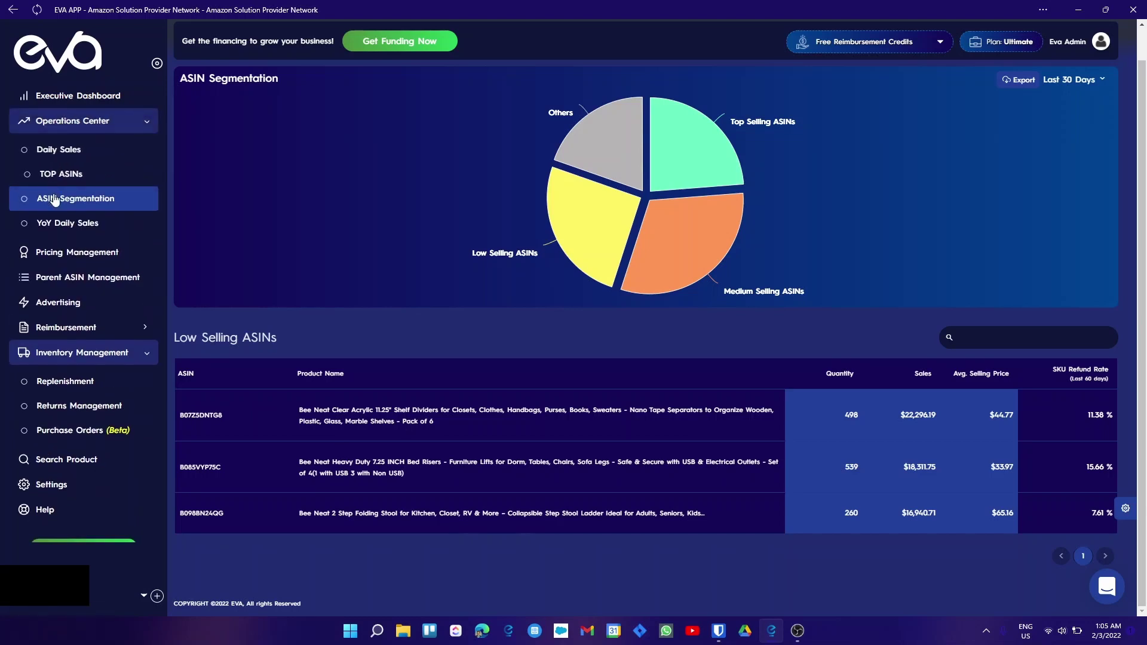
left_click(48, 226)
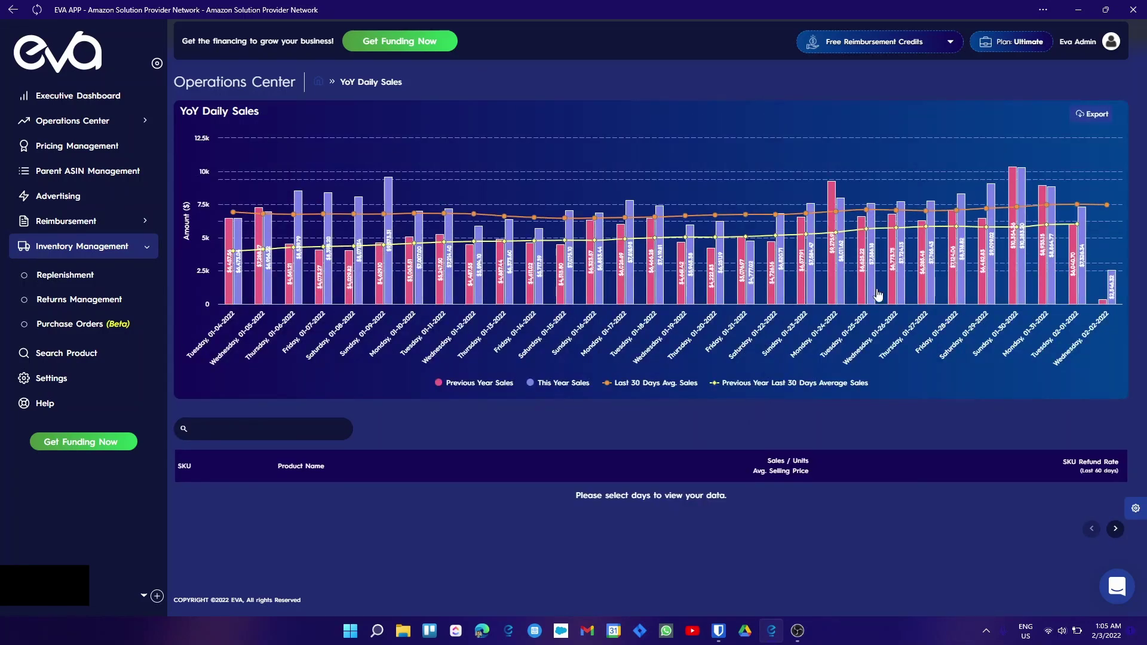
mouse_move(906, 281)
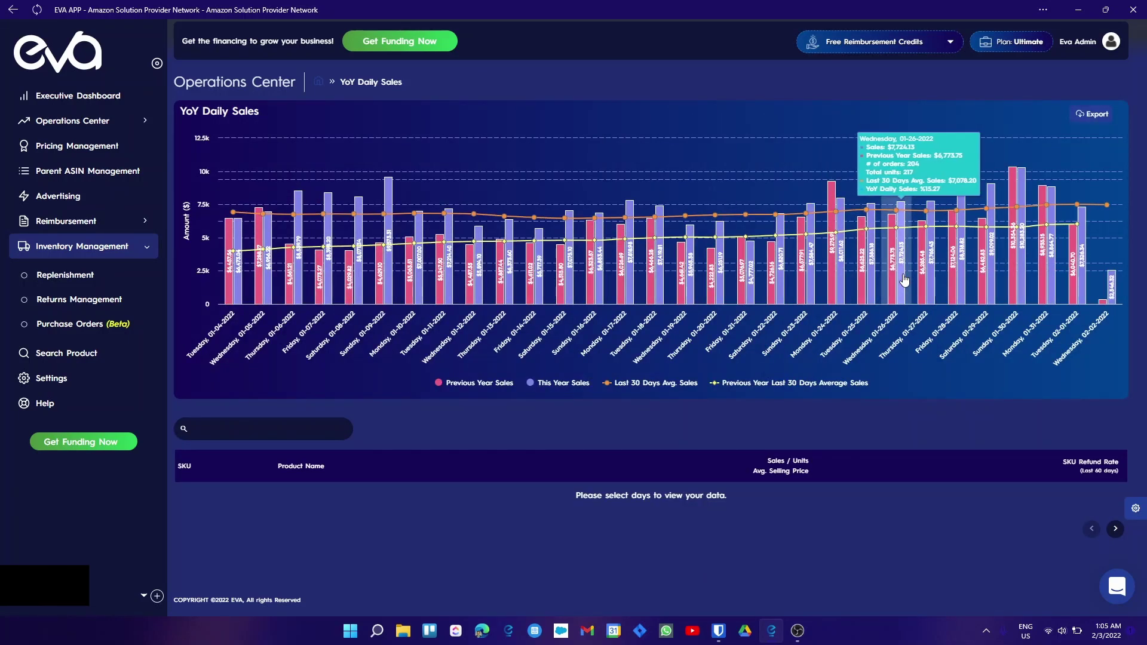
left_click(906, 281)
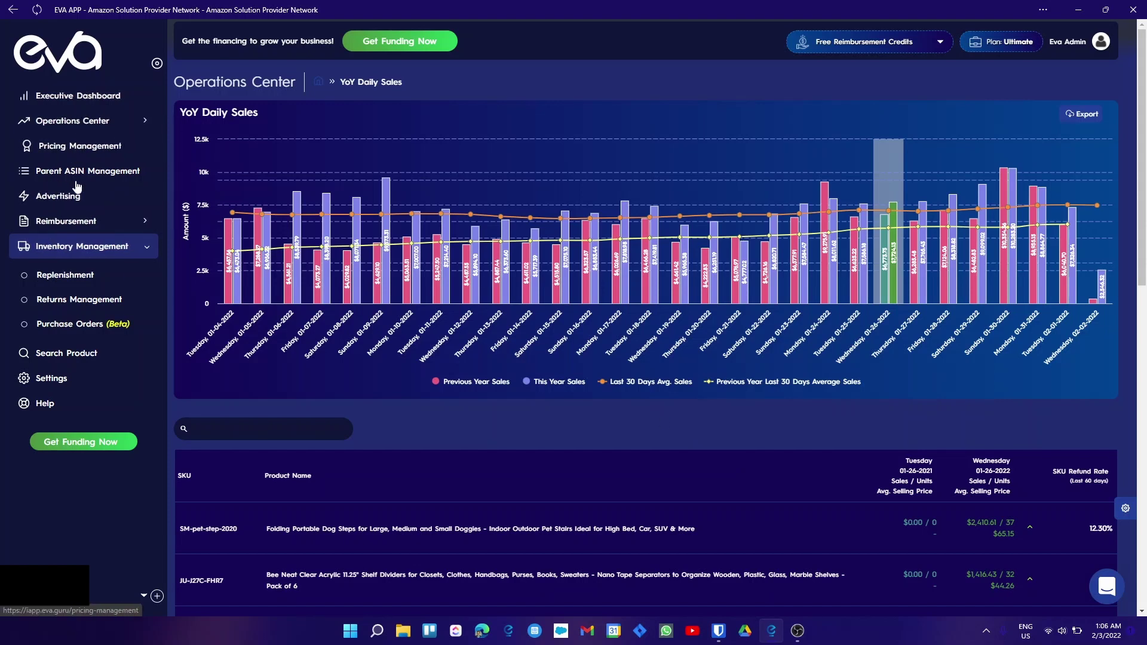
- Open the Eva Help Center, look through its article categories and close it to return to the report
left_click(48, 405)
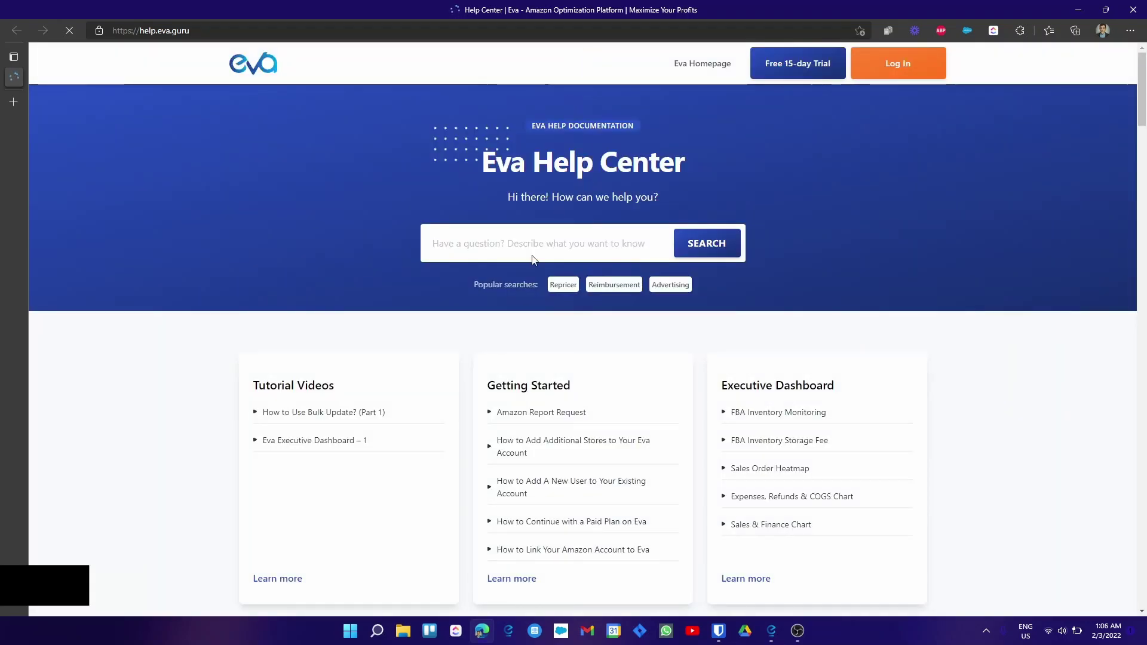
scroll(214, 281, "down", 3)
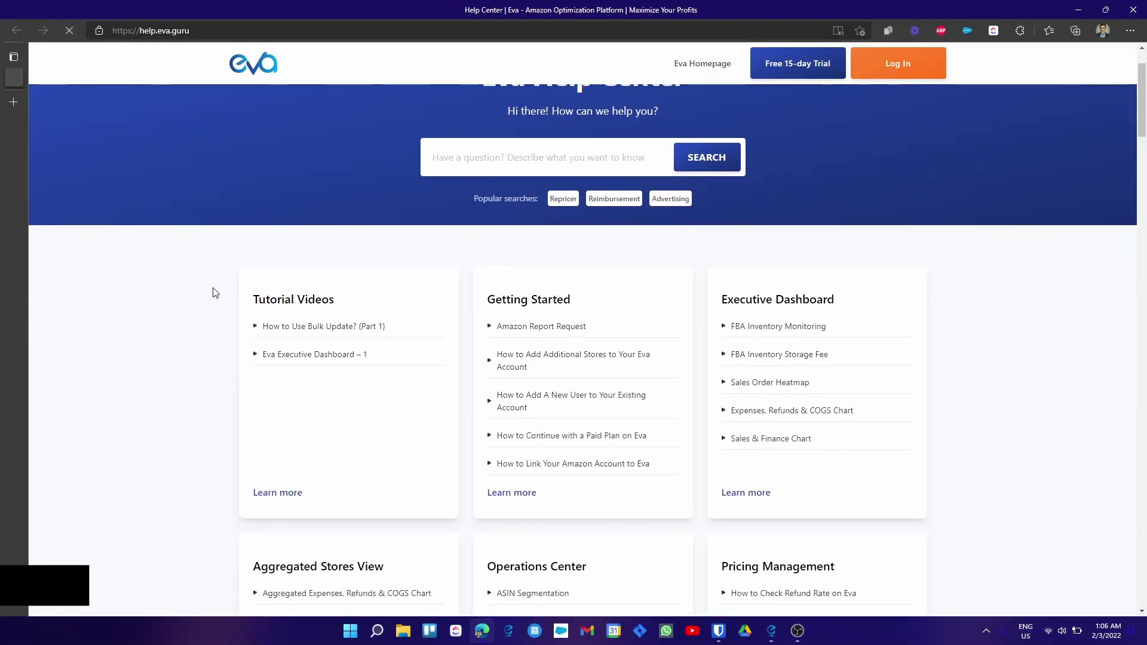
scroll(214, 299, "down", 1)
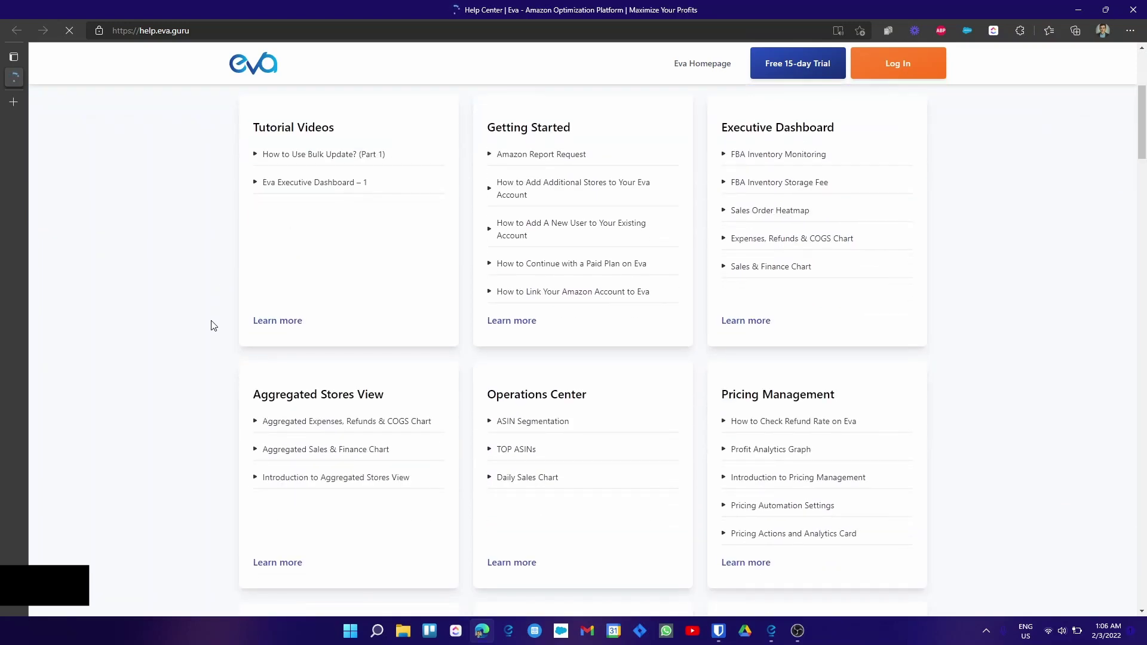
scroll(214, 326, "down", 3)
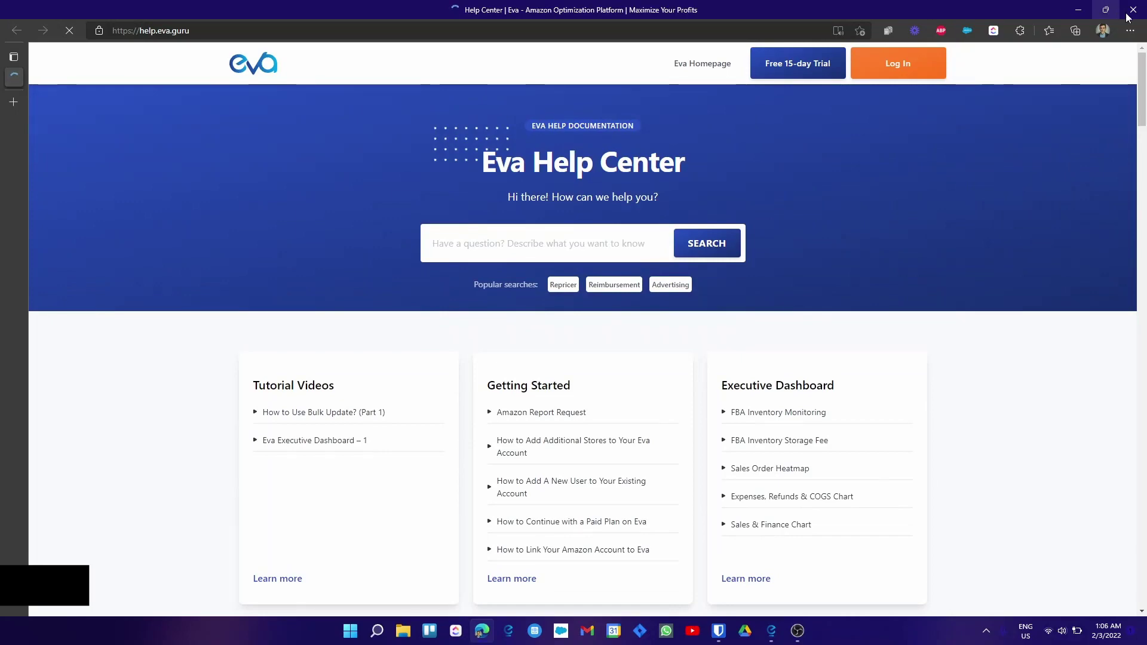
left_click(1133, 10)
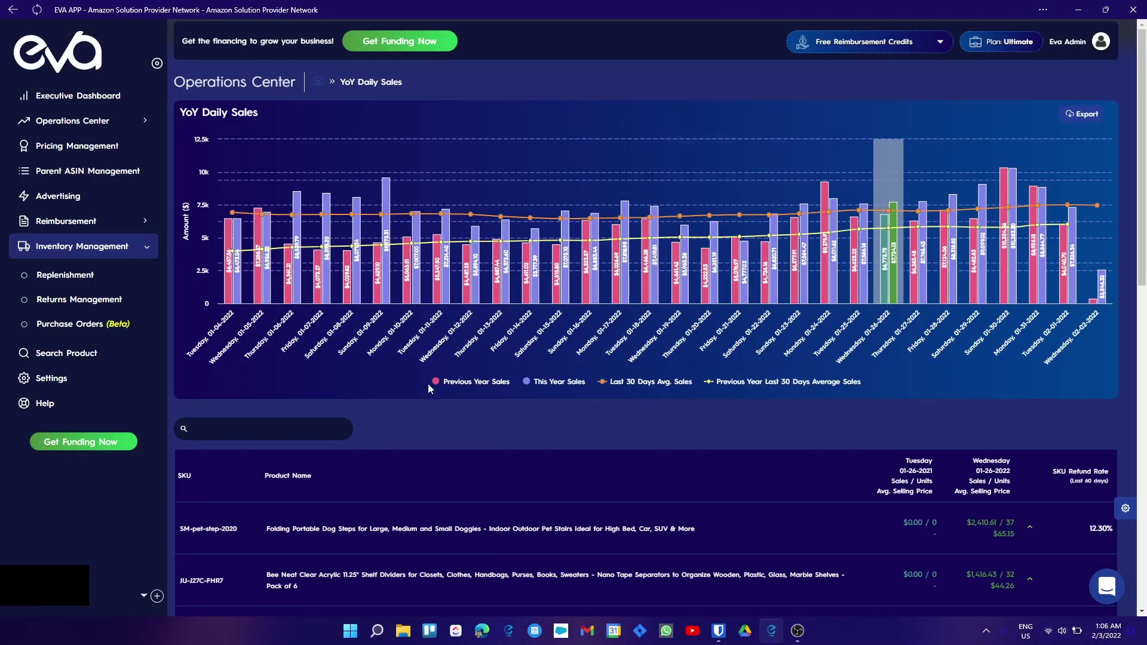
- View the support chat and the Theme Customizer's layout and theme options, closing each without changes
left_click(1106, 586)
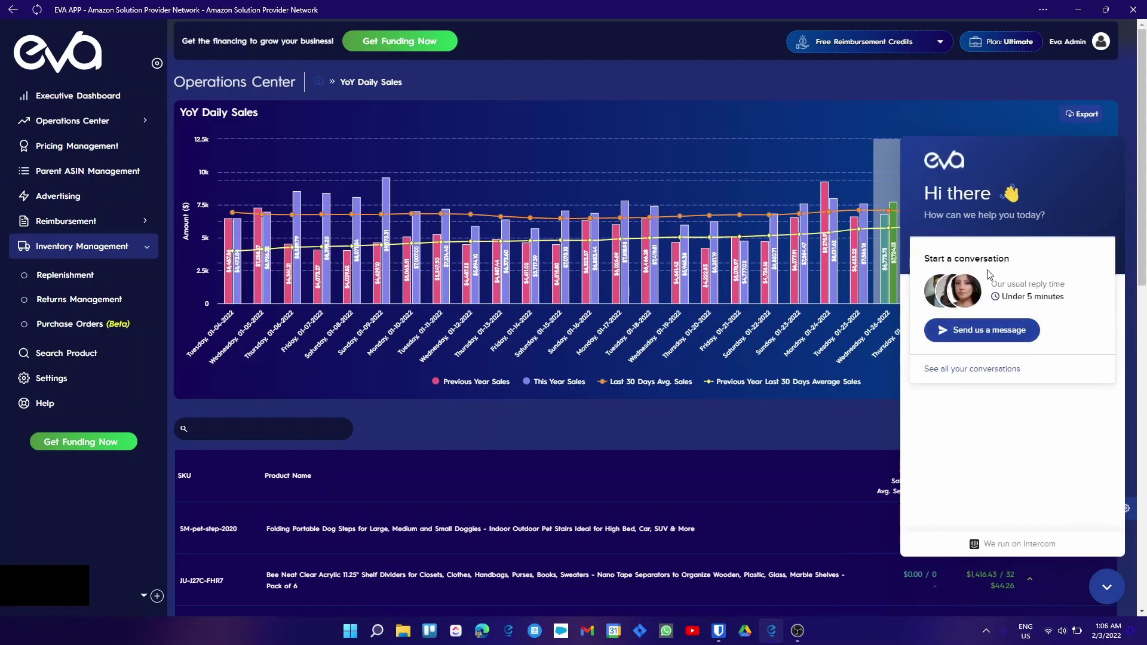
left_click(1108, 590)
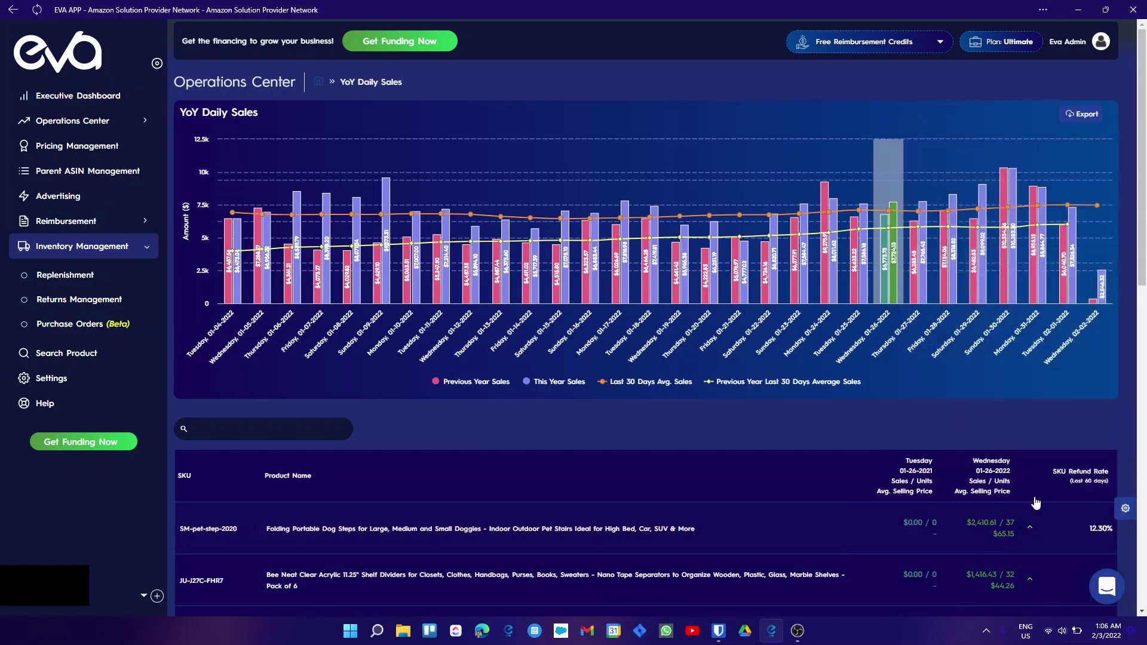
left_click(1127, 511)
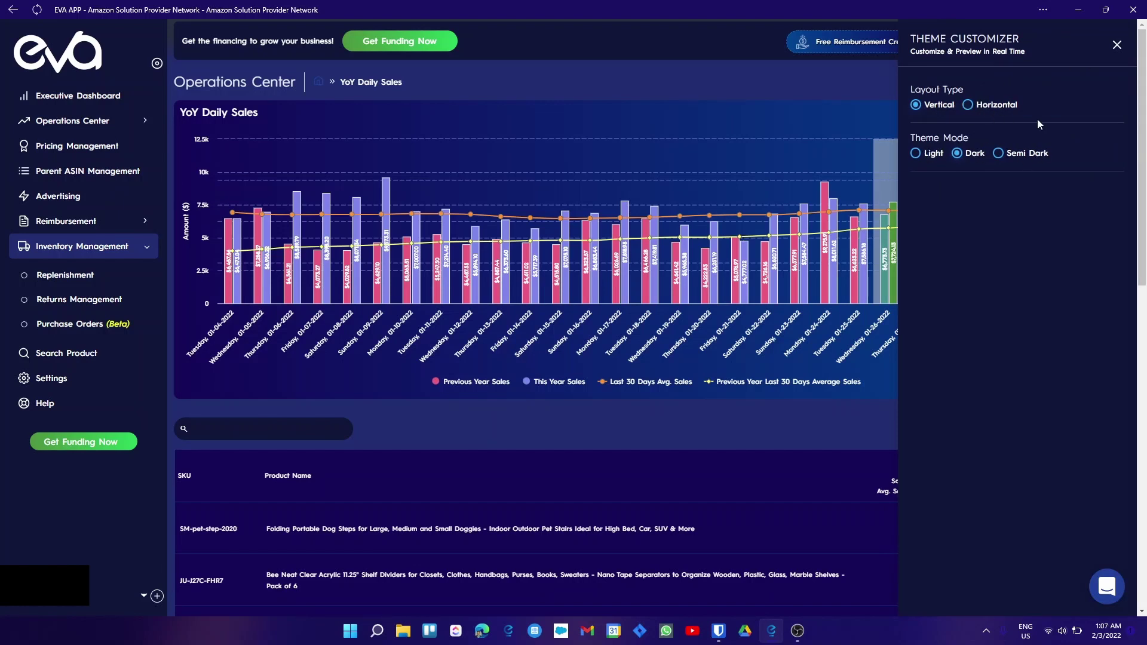
left_click(1117, 45)
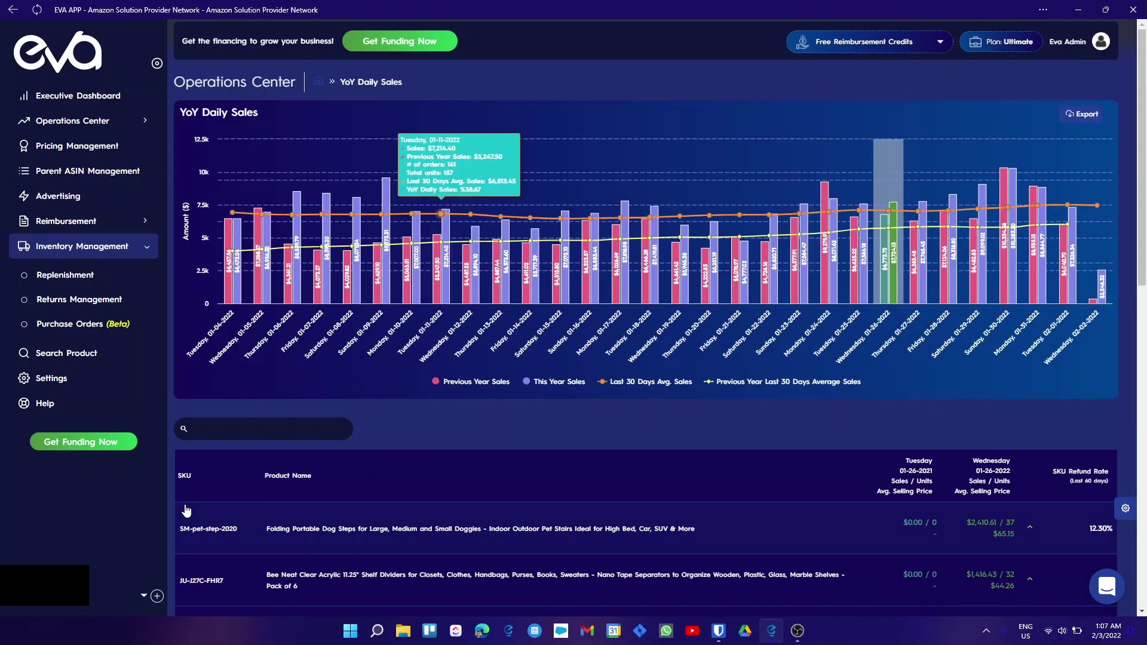
- View the User Settings, Change Password and Payment Methods sections of Settings, and open the Search Product page
left_click(58, 383)
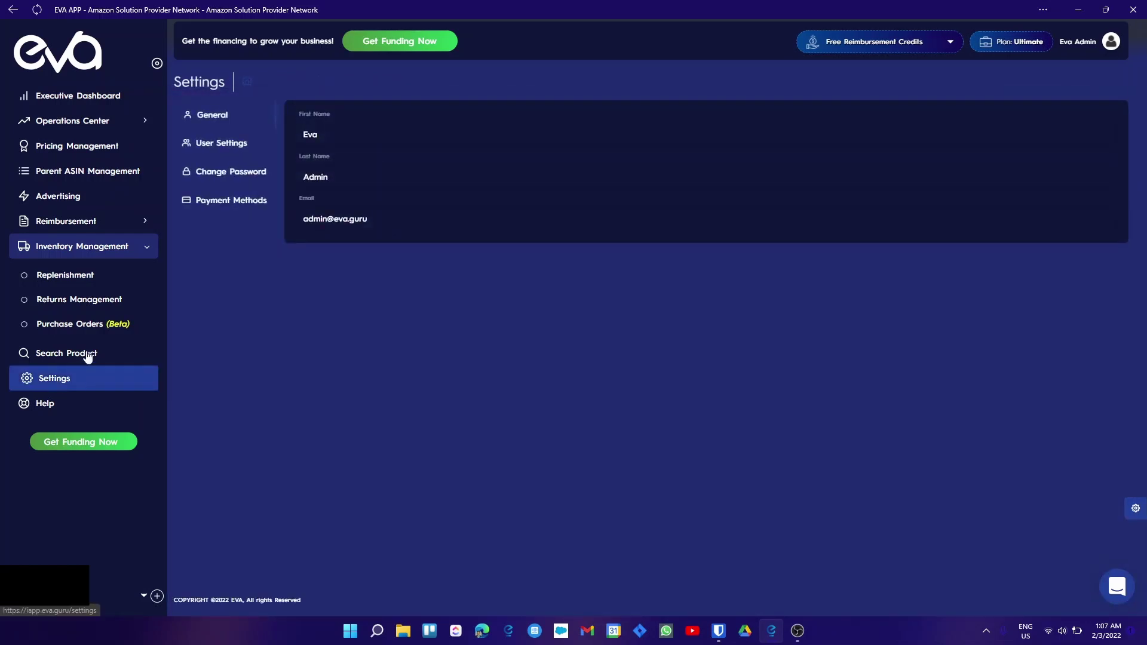
left_click(214, 146)
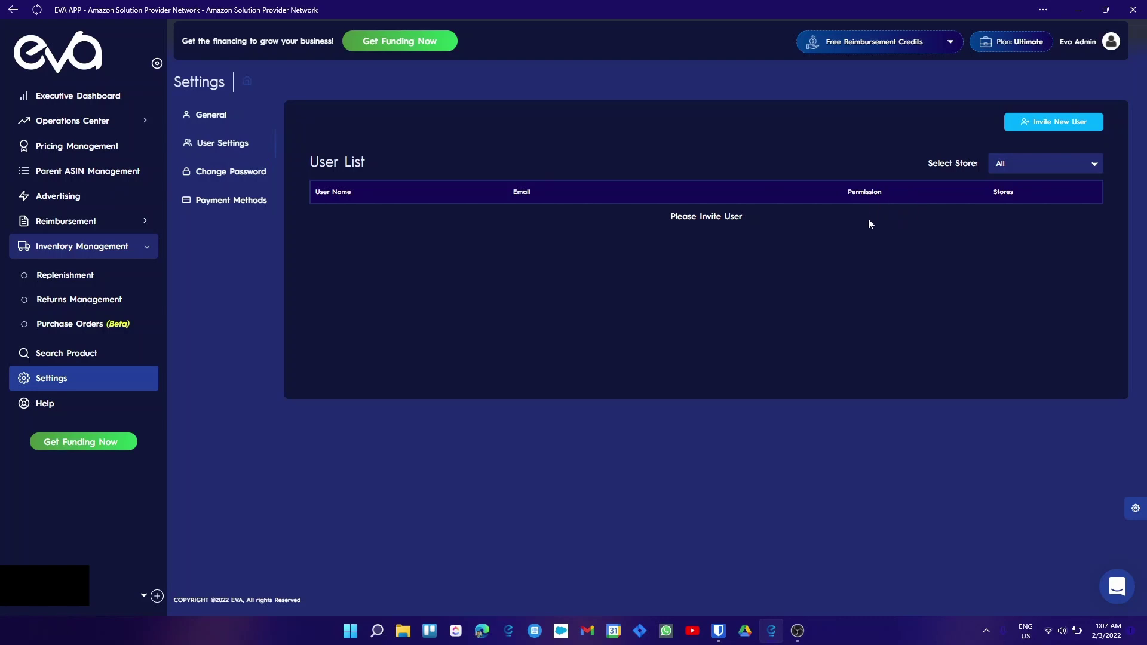
left_click(207, 176)
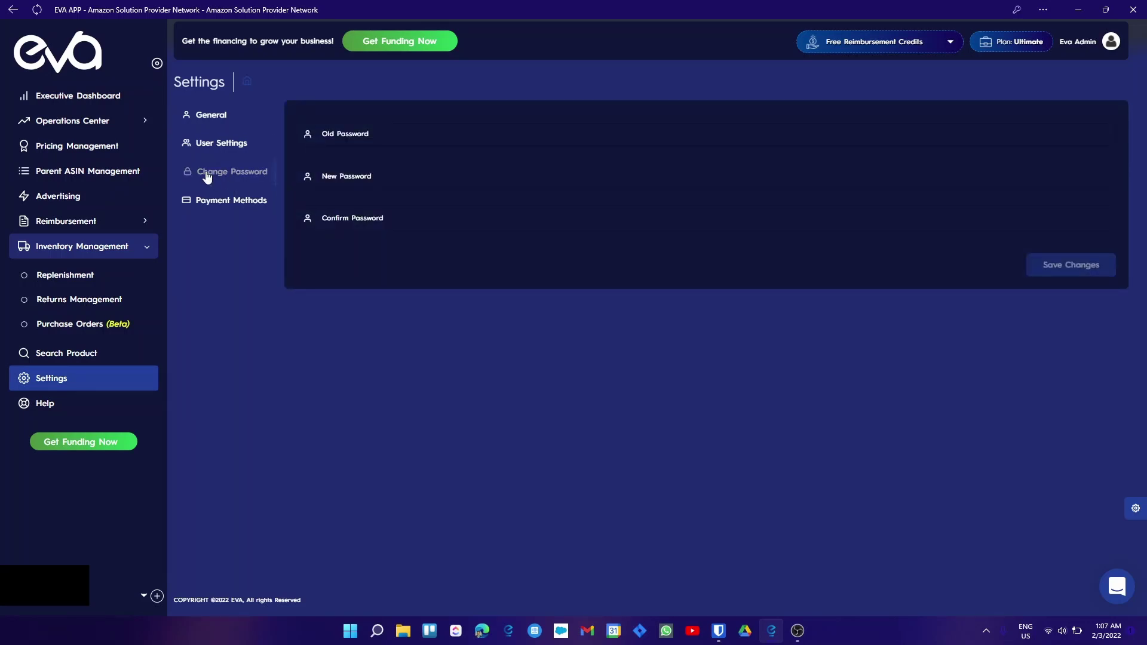
left_click(207, 201)
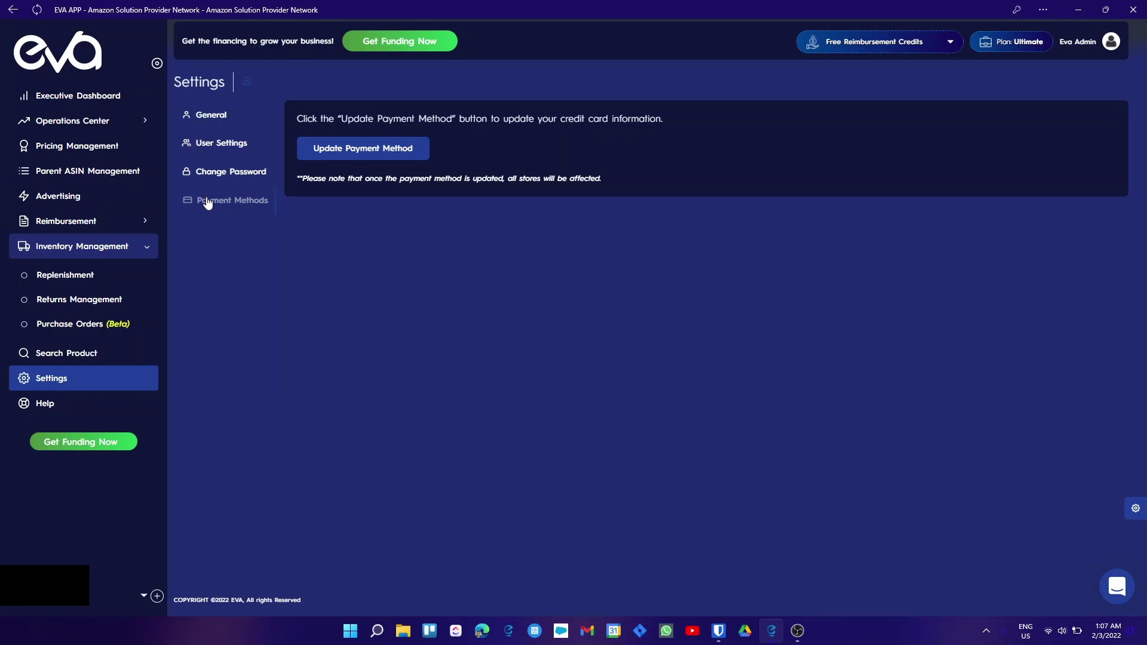
left_click(62, 359)
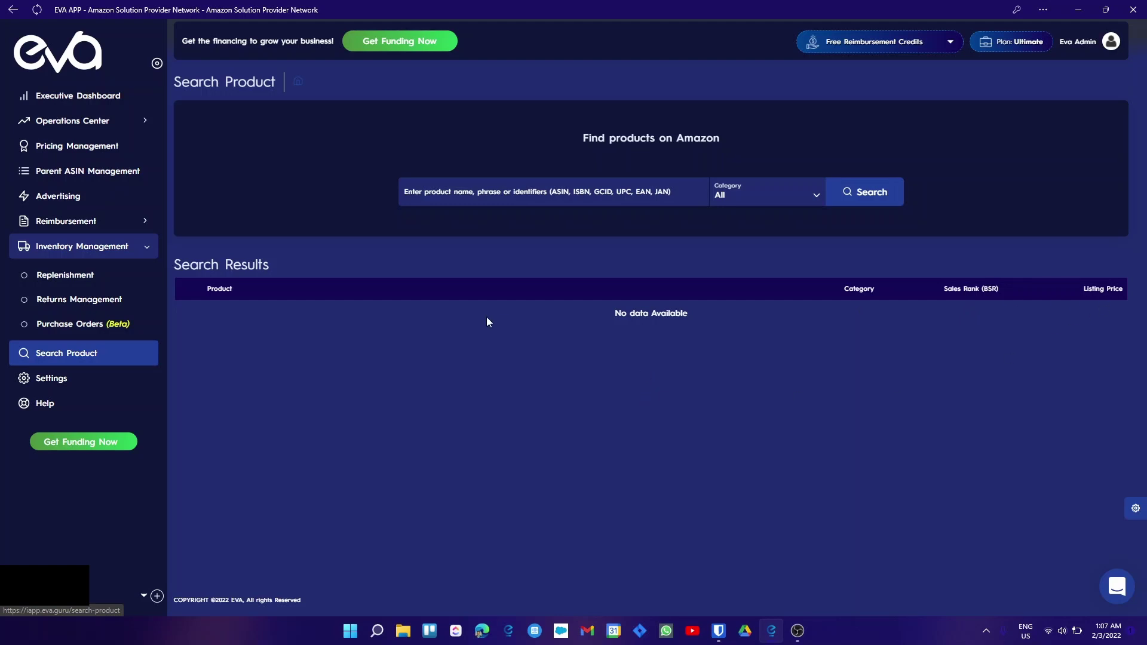
- Open the Replenishment page of Inventory Management and view its replenishment interval settings without changing them
left_click(57, 279)
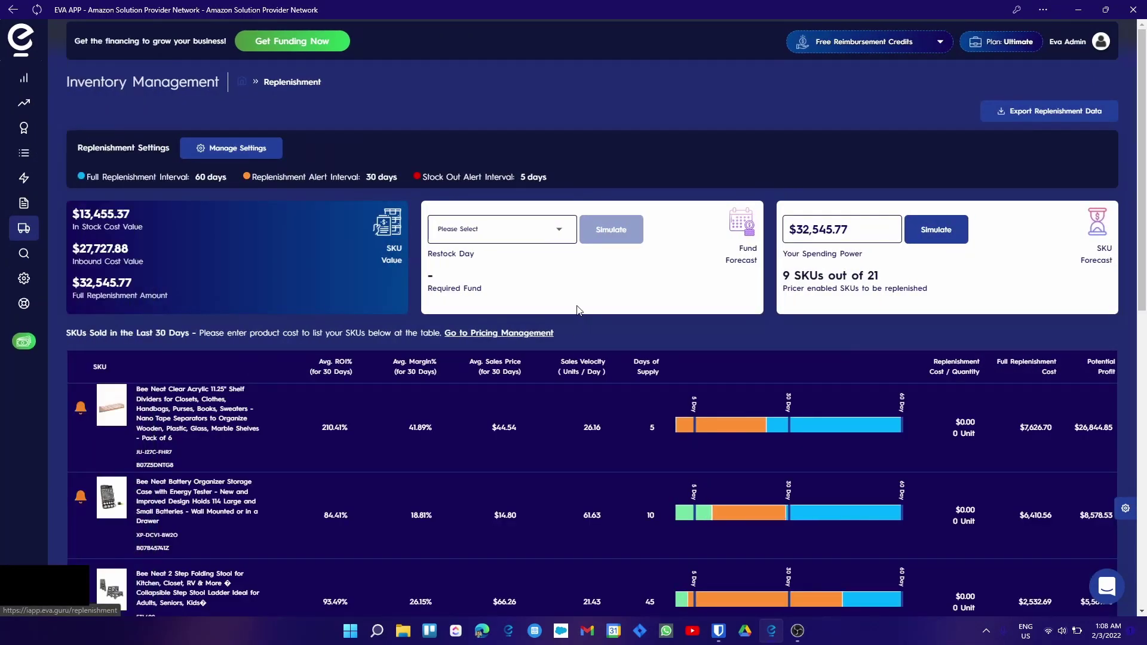
left_click(557, 227)
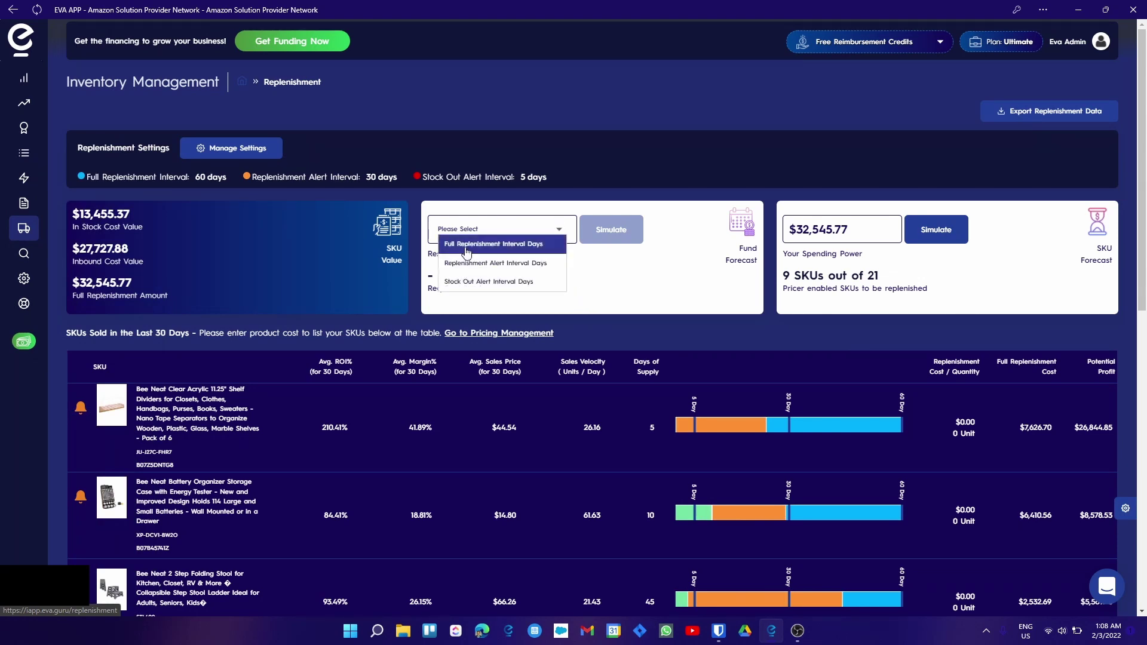
left_click(255, 161)
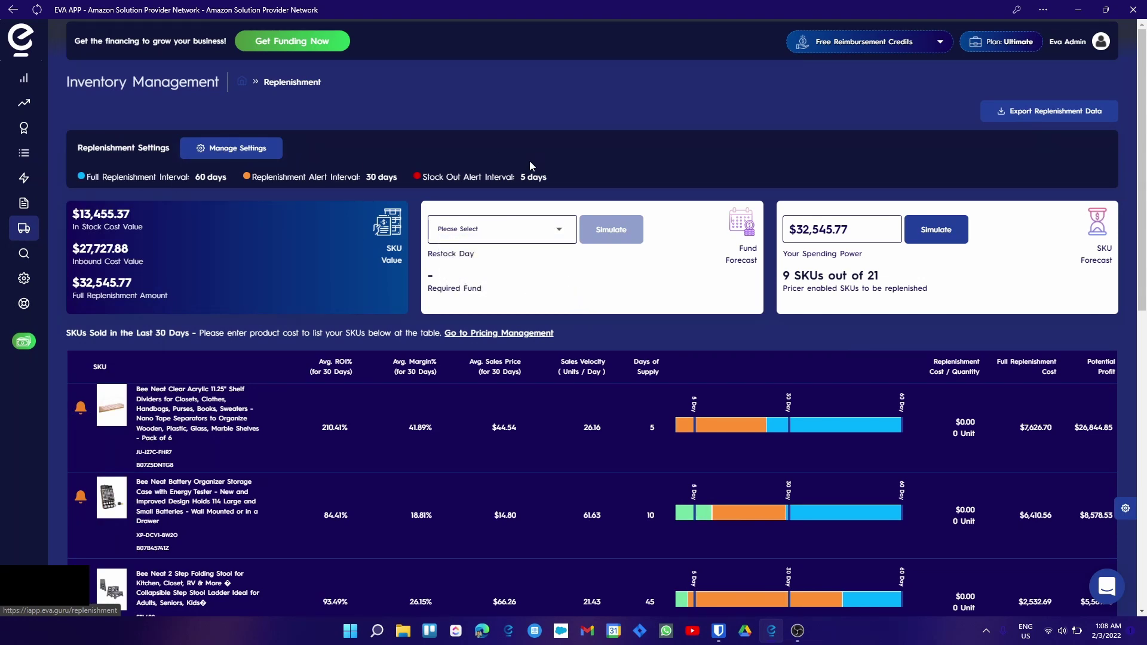
left_click(213, 153)
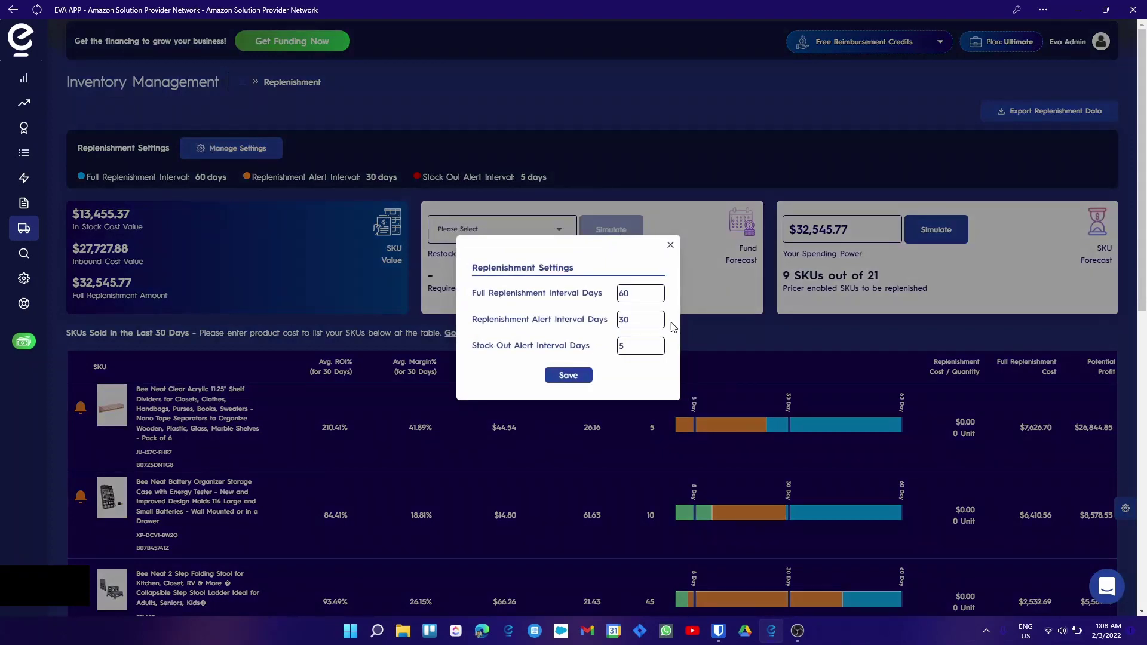
left_click(671, 246)
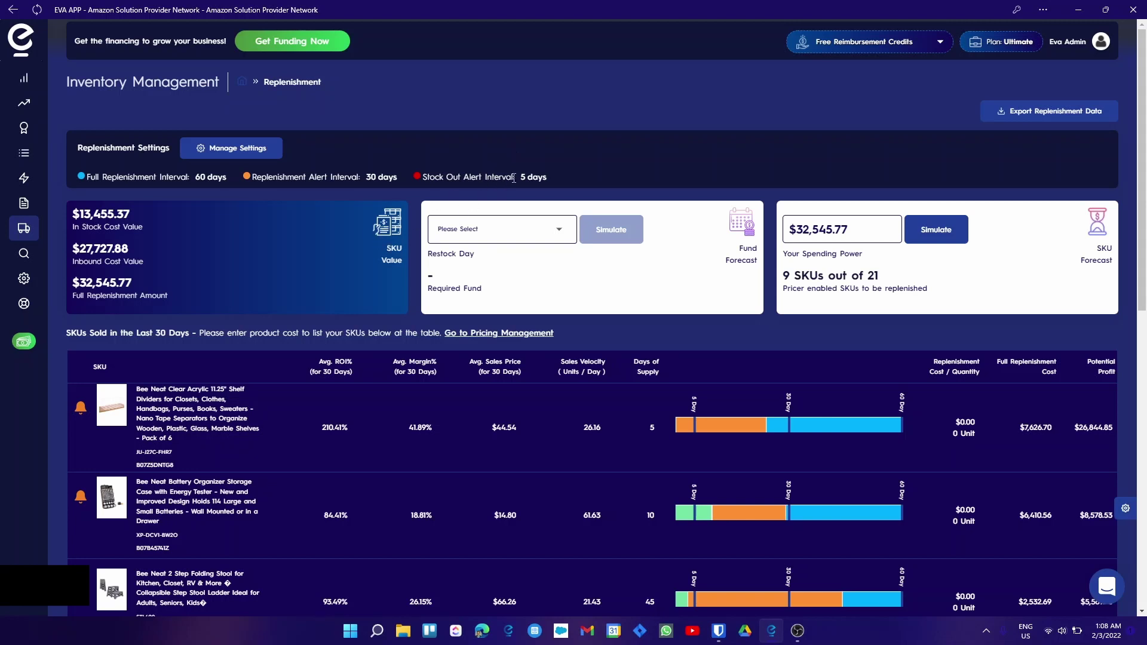
- Examine the Stock Out Alert Interval and the inbound and replenishment quantities on the supply bar of SKU JU-J27C-FHR7
left_click_drag(519, 177, 551, 177)
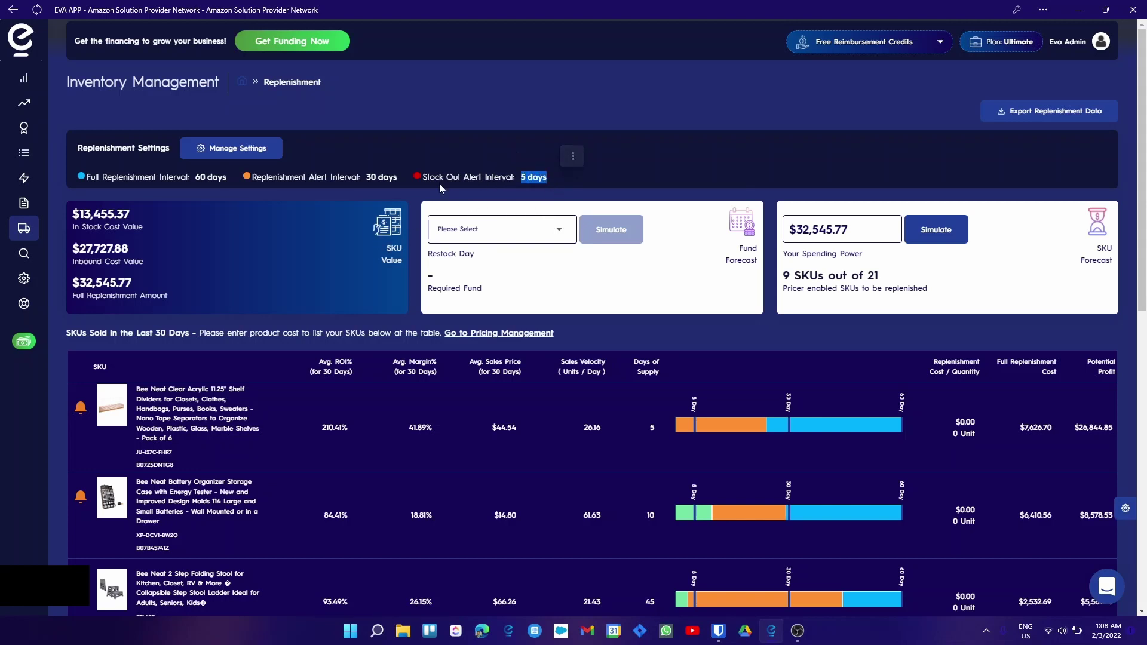
left_click_drag(76, 148, 423, 177)
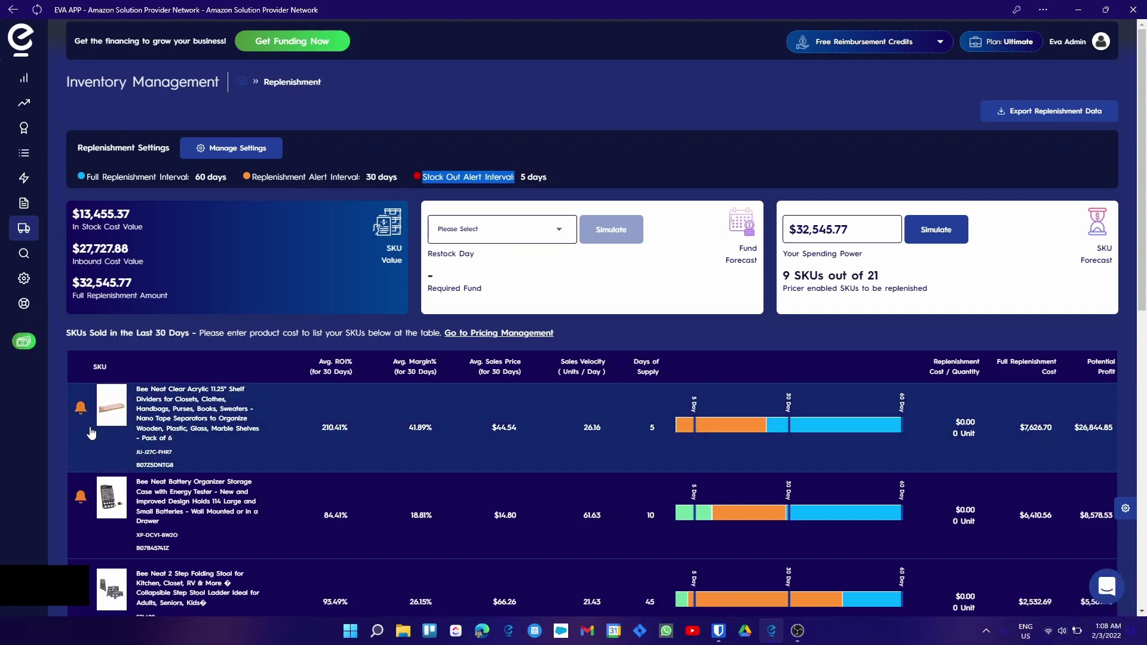
mouse_move(706, 426)
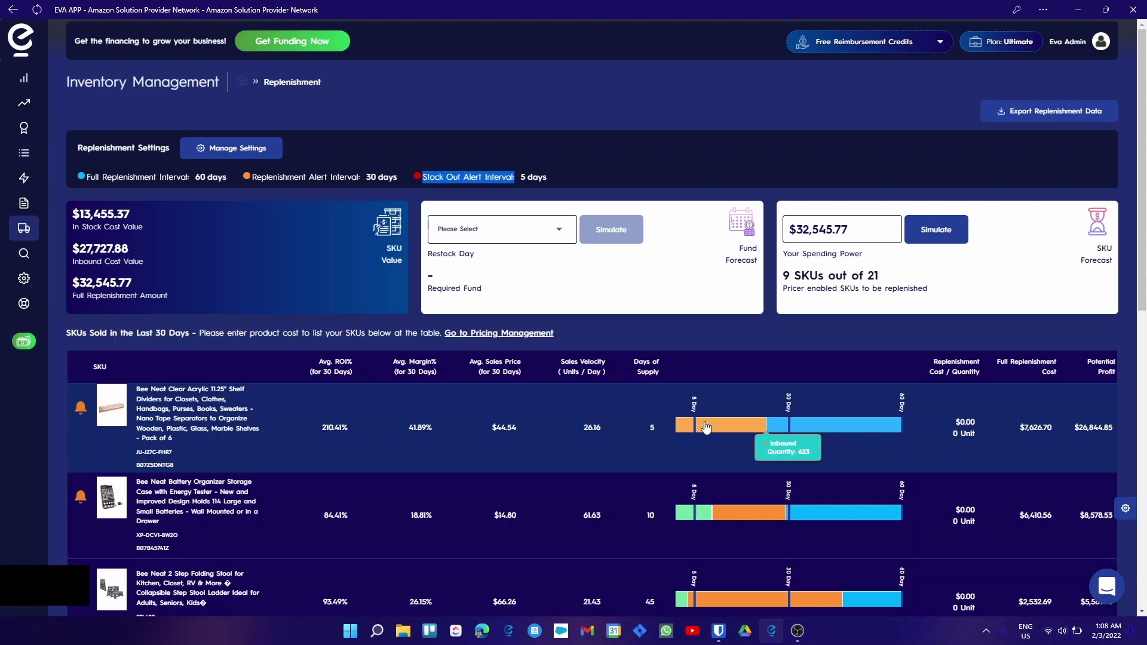
mouse_move(836, 427)
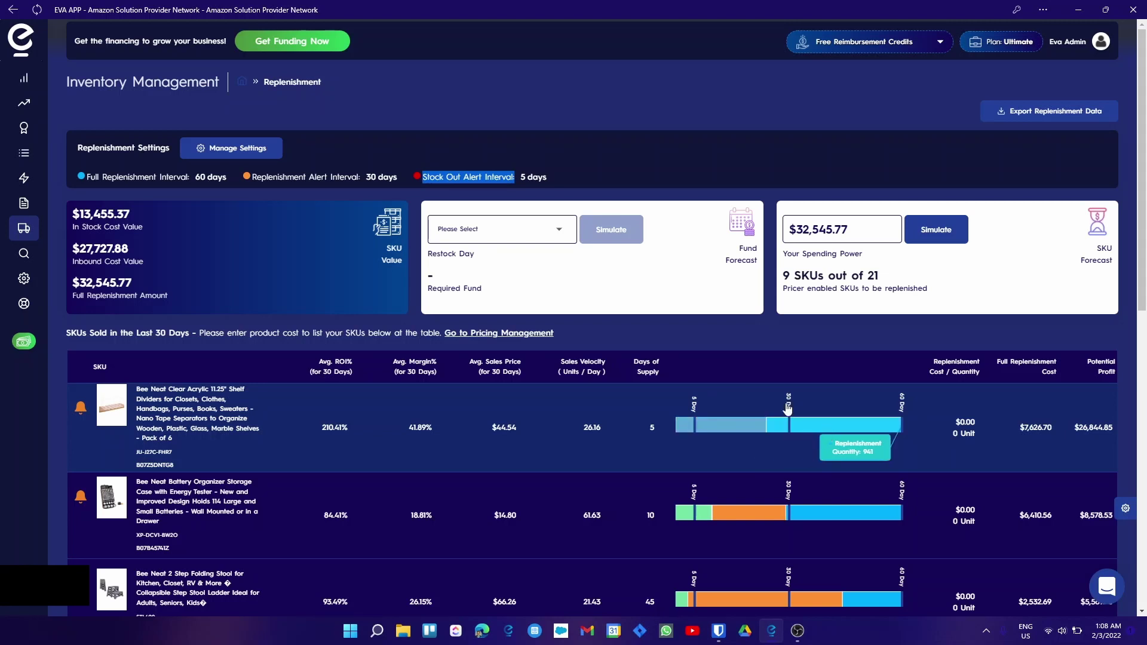
- Simulate the fund forecast for Replenishment Alert Interval Days and review the required fund and the SKU replenishment list
left_click(545, 239)
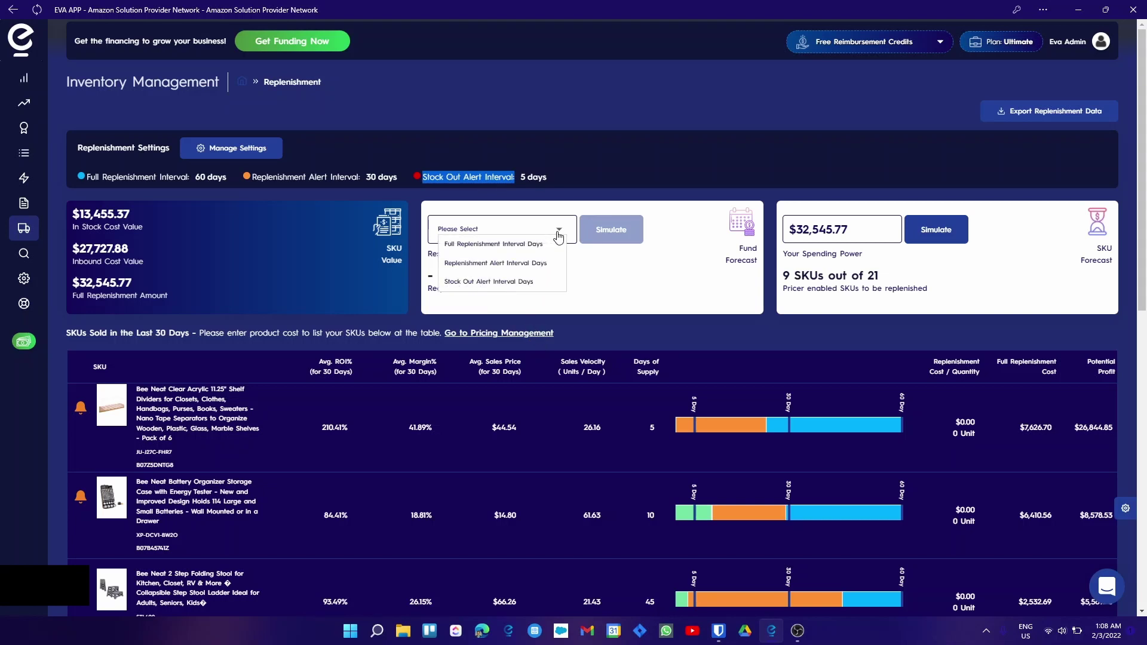
left_click(537, 264)
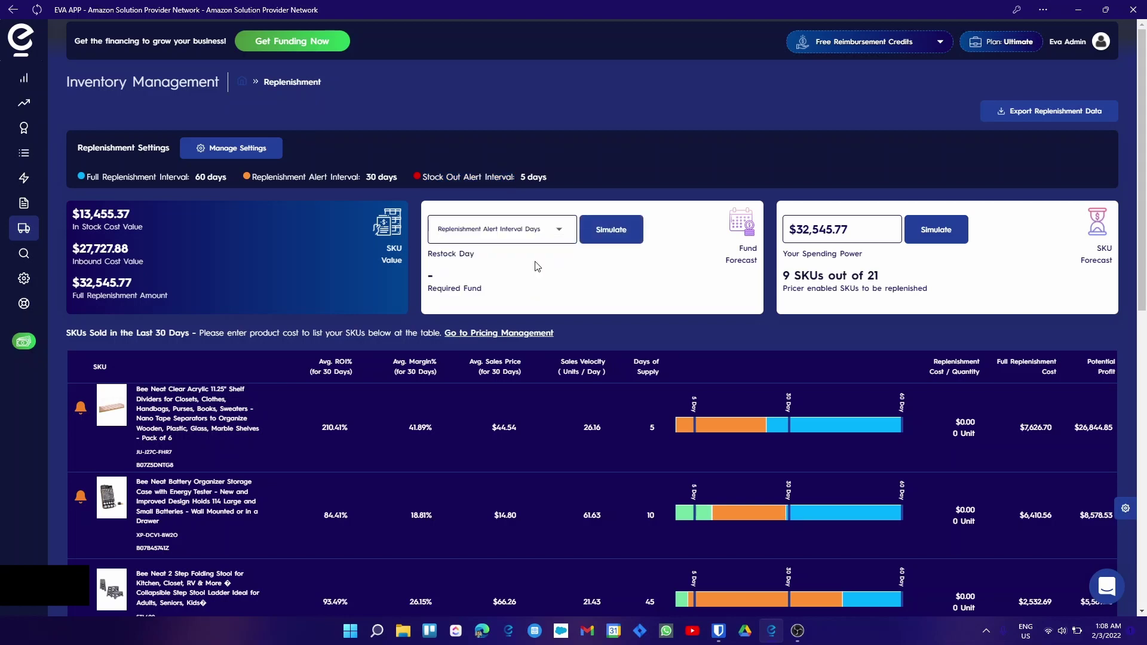
left_click(615, 236)
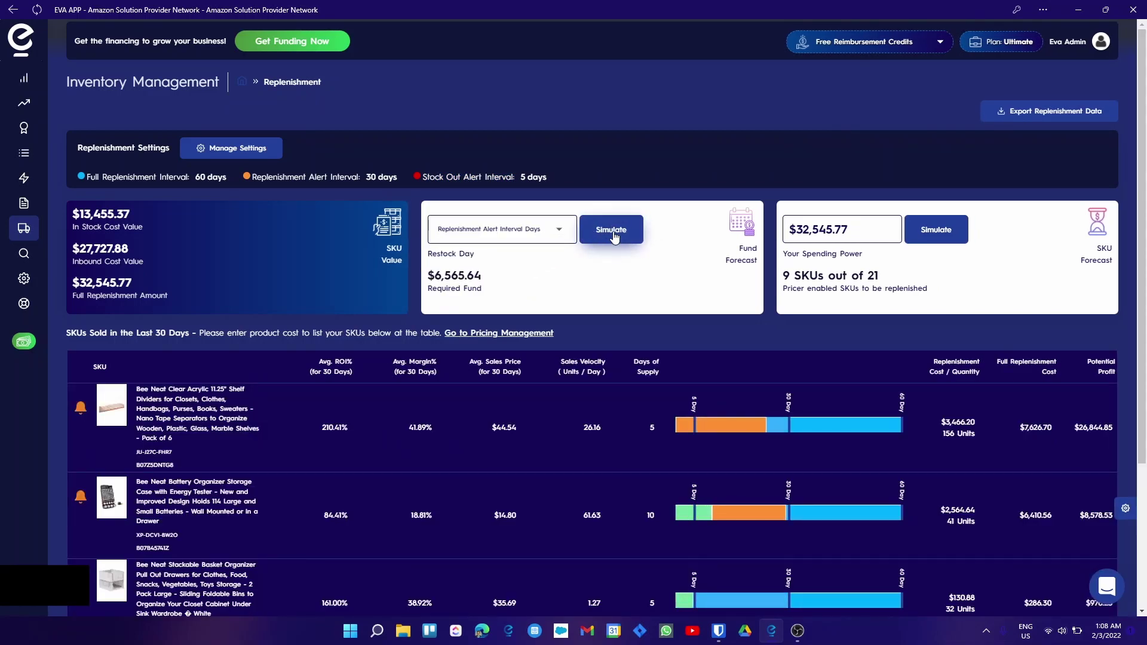
left_click_drag(429, 276, 494, 281)
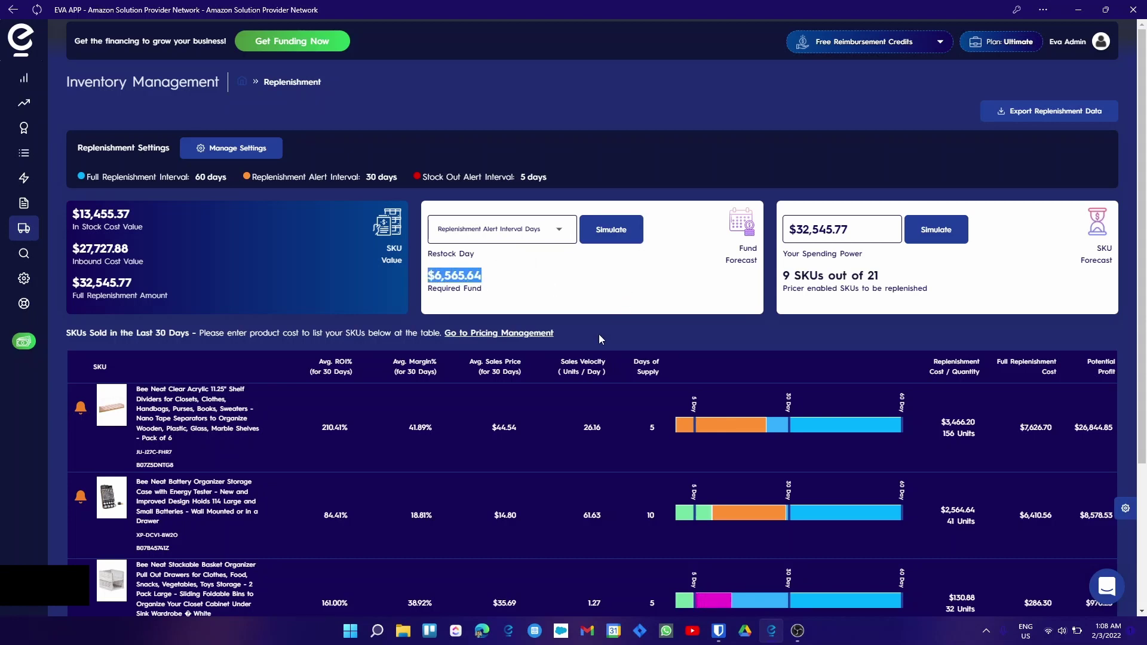
scroll(599, 334, "down", 1)
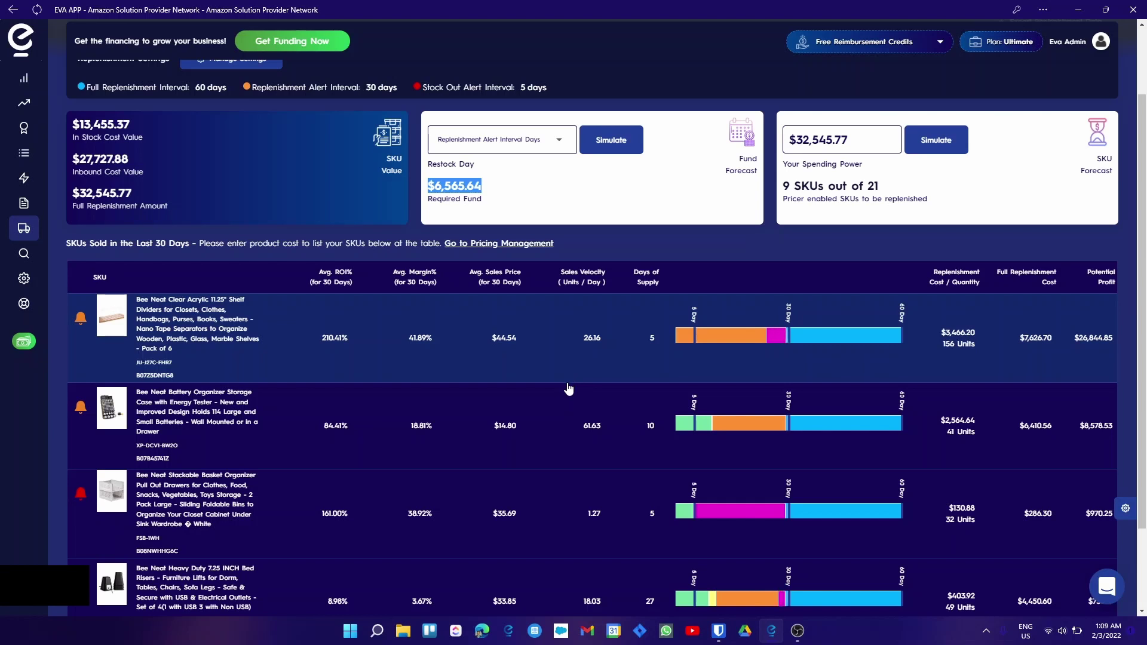
- Review the SKU replenishment list, and simulate the SKU forecast with a spending power of $2,000
scroll(403, 353, "down", 2)
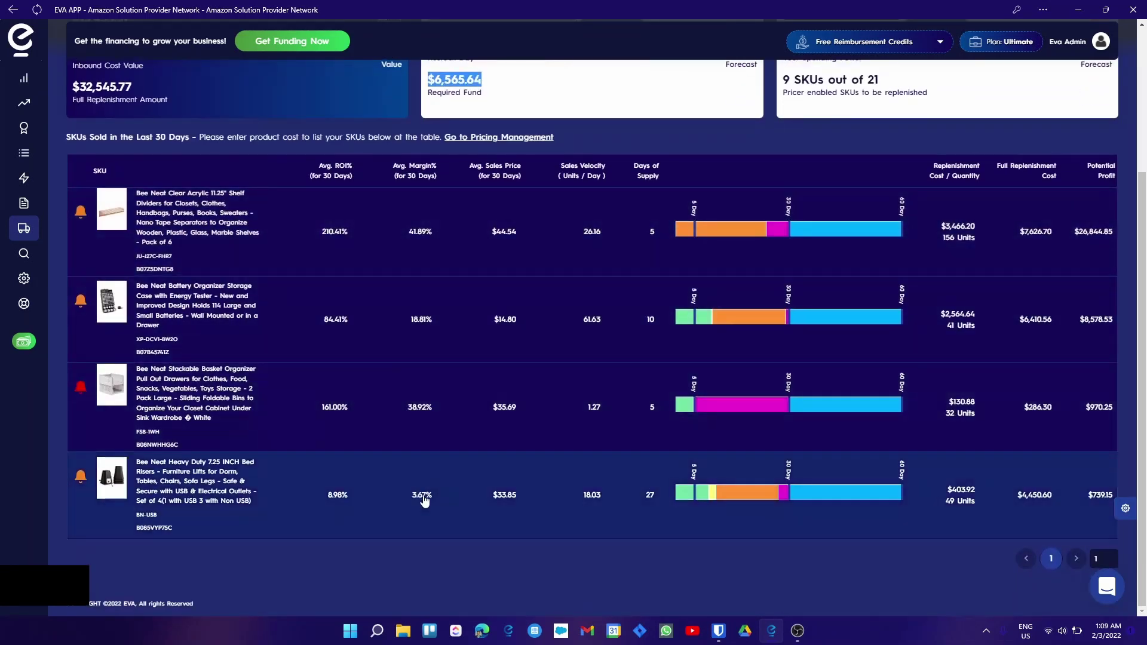
scroll(469, 368, "up", 2)
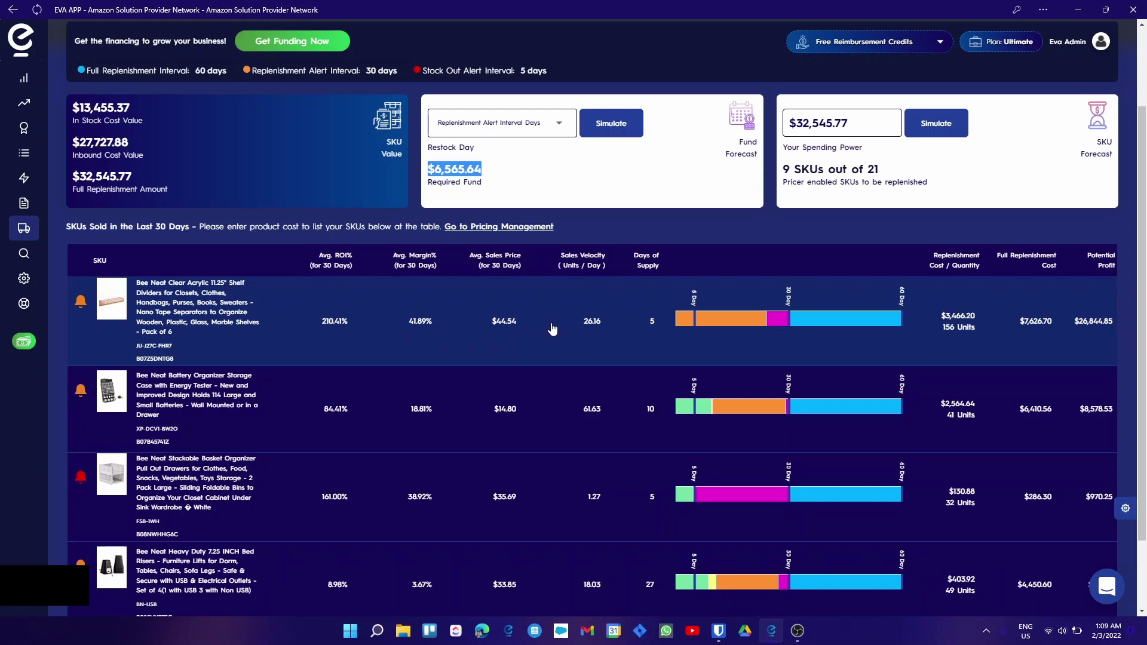
scroll(548, 324, "up", 2)
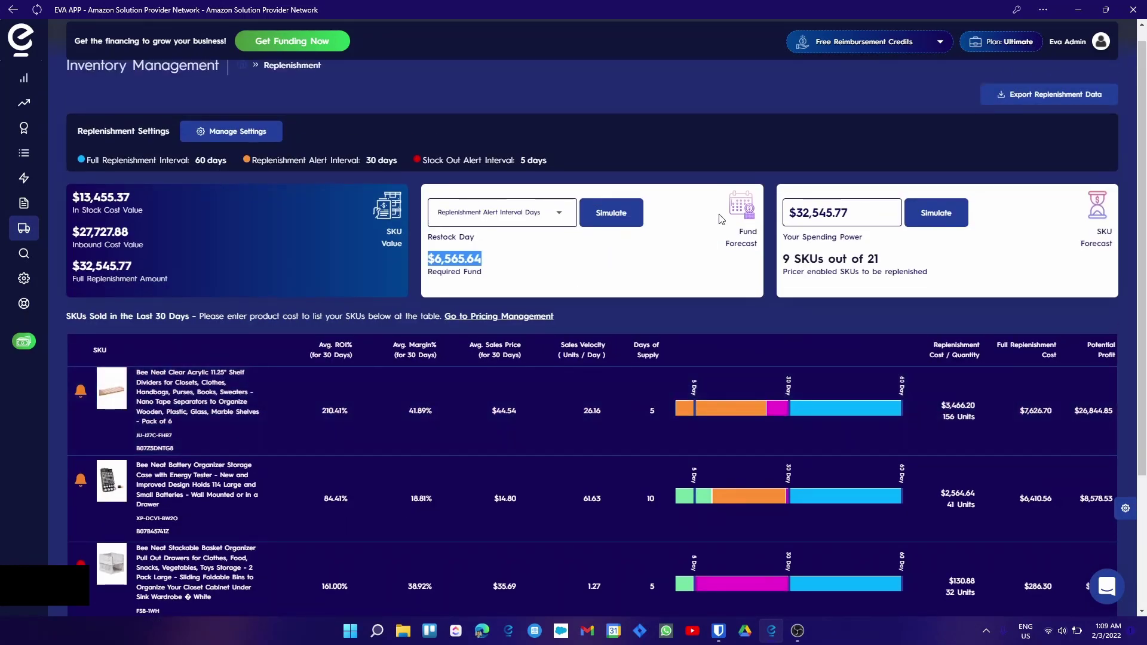
double_click(861, 213)
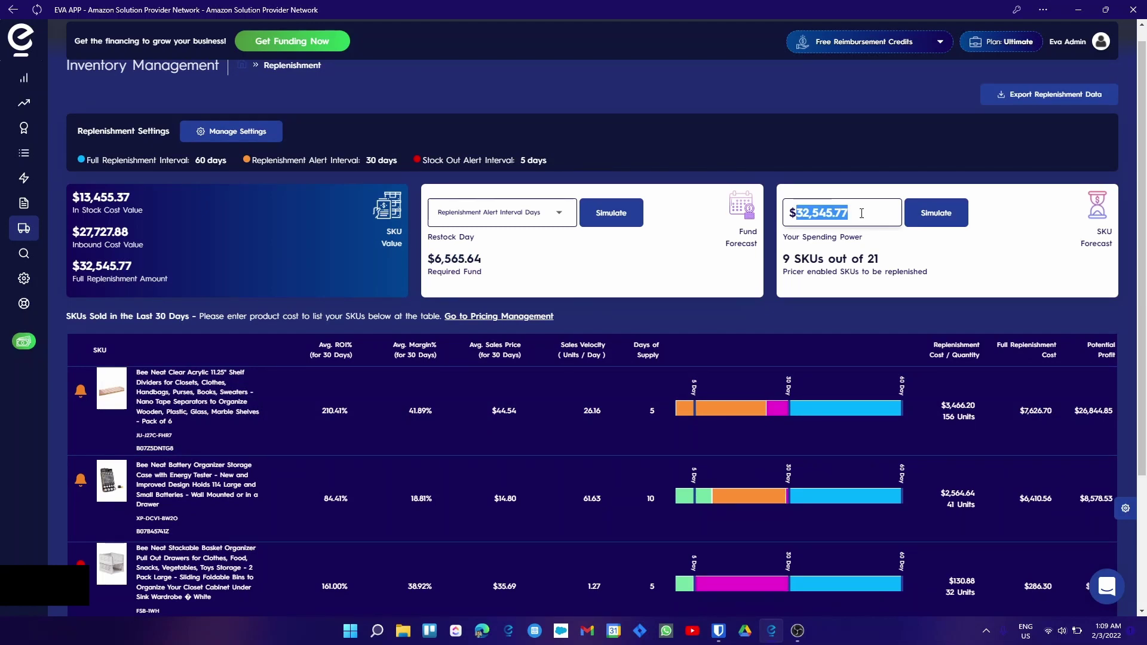
type("2000")
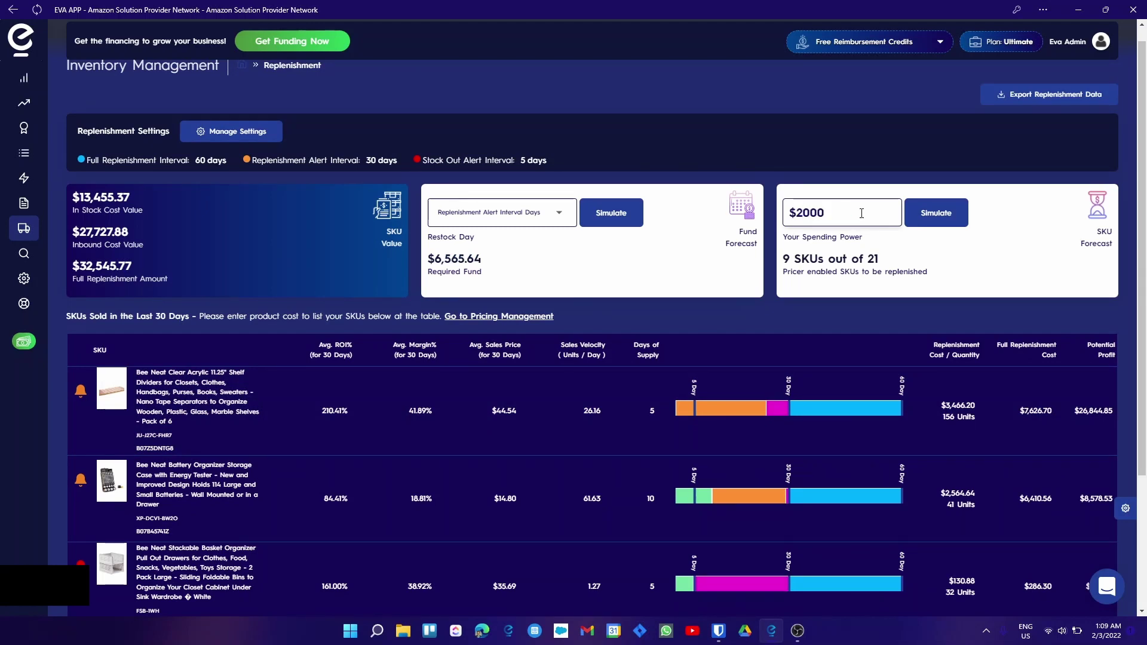
left_click(954, 214)
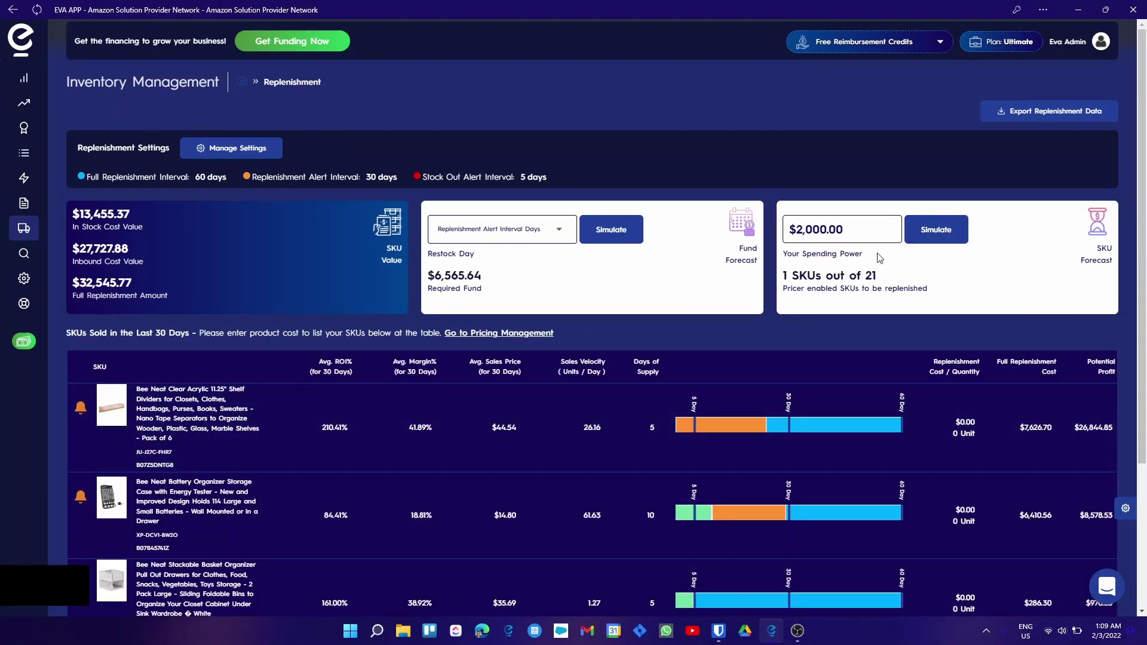
- Review the replenishment quantities for the simulated spending power, and view the detail page of SKU JU-J27C-FHR7 before returning to Replenishment
scroll(895, 329, "down", 2)
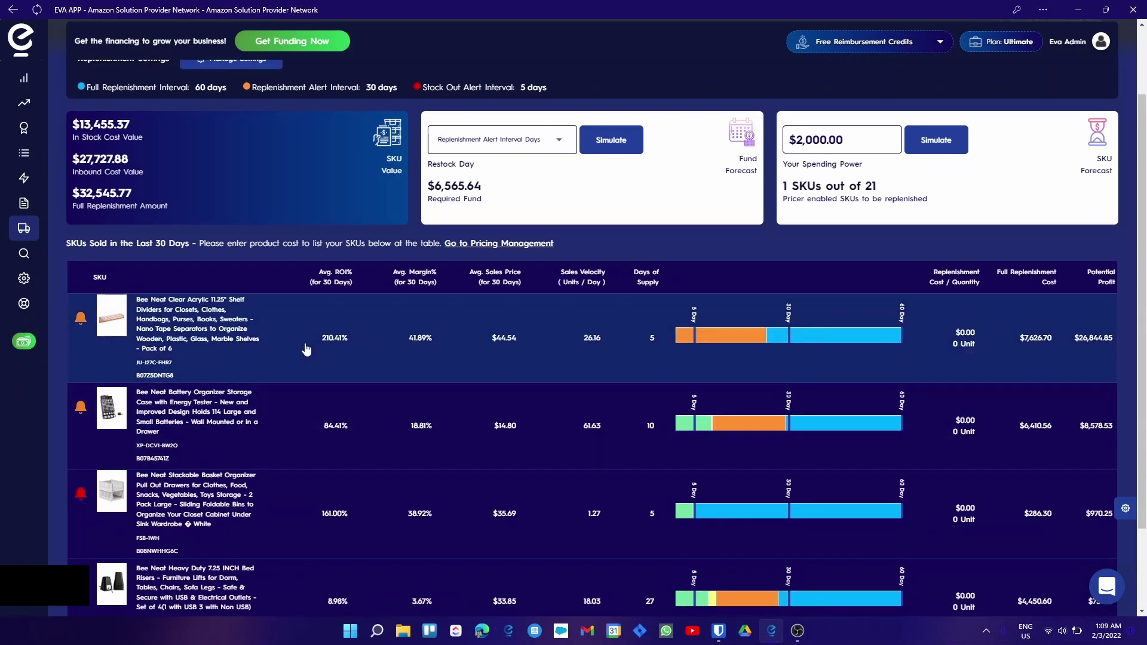
scroll(359, 356, "down", 2)
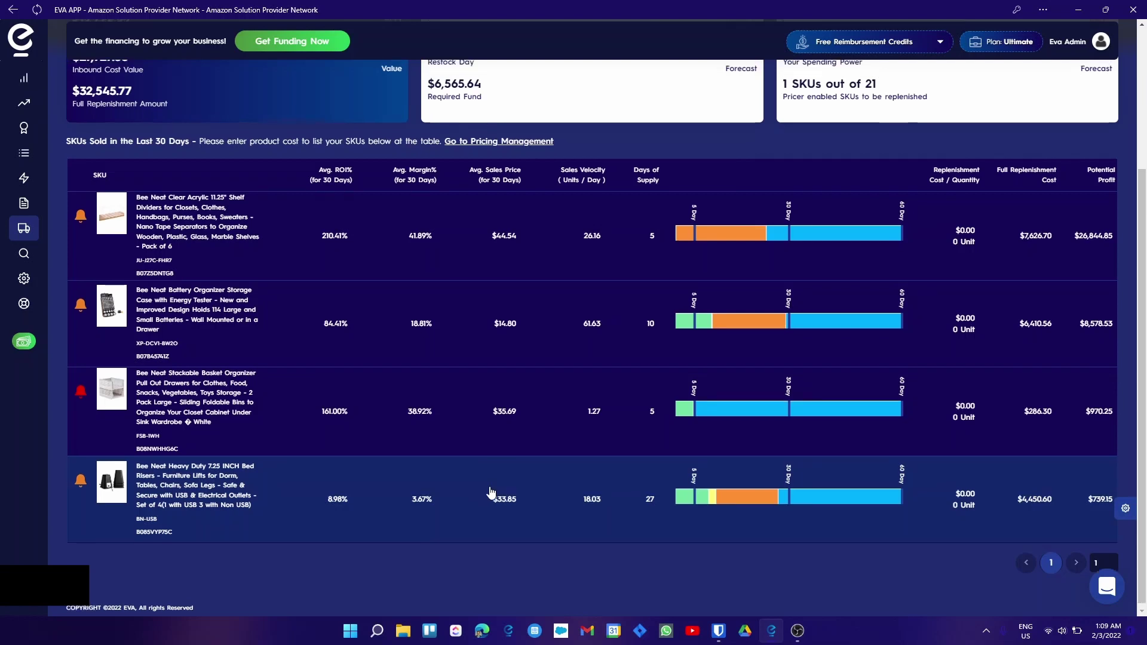
scroll(489, 481, "up", 2)
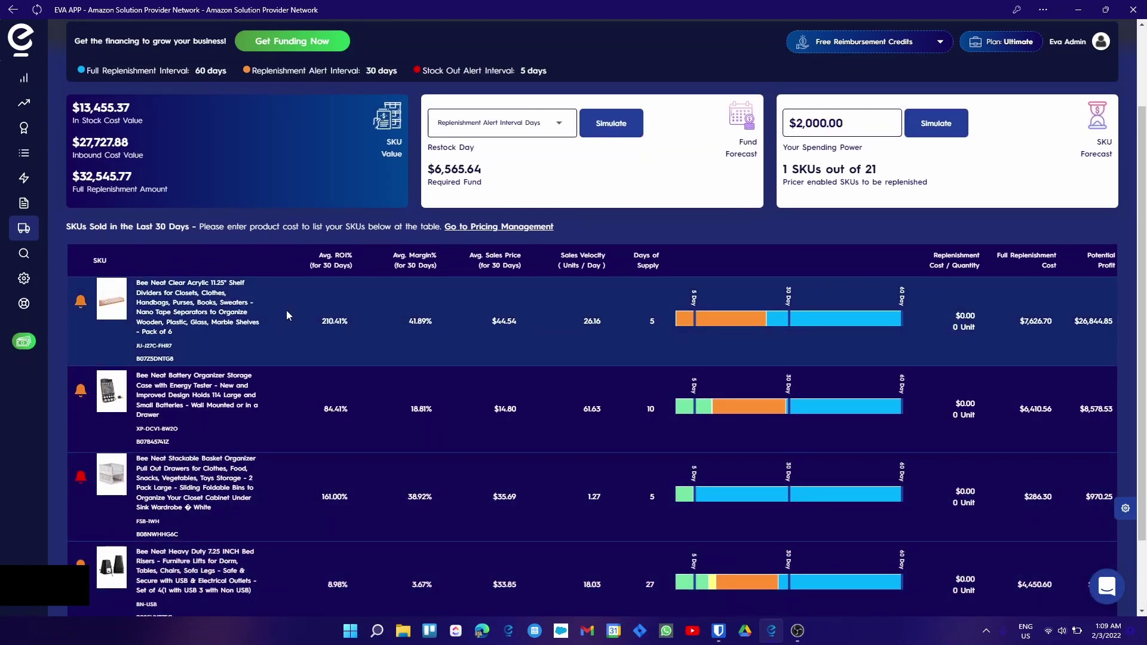
left_click(288, 317)
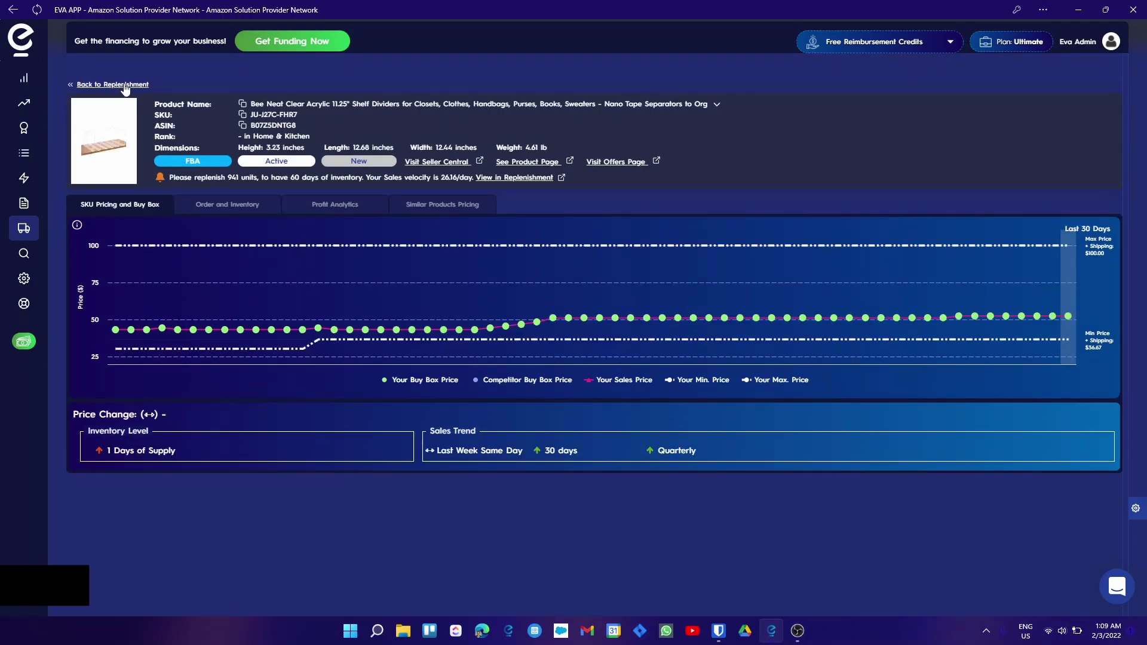
left_click(124, 86)
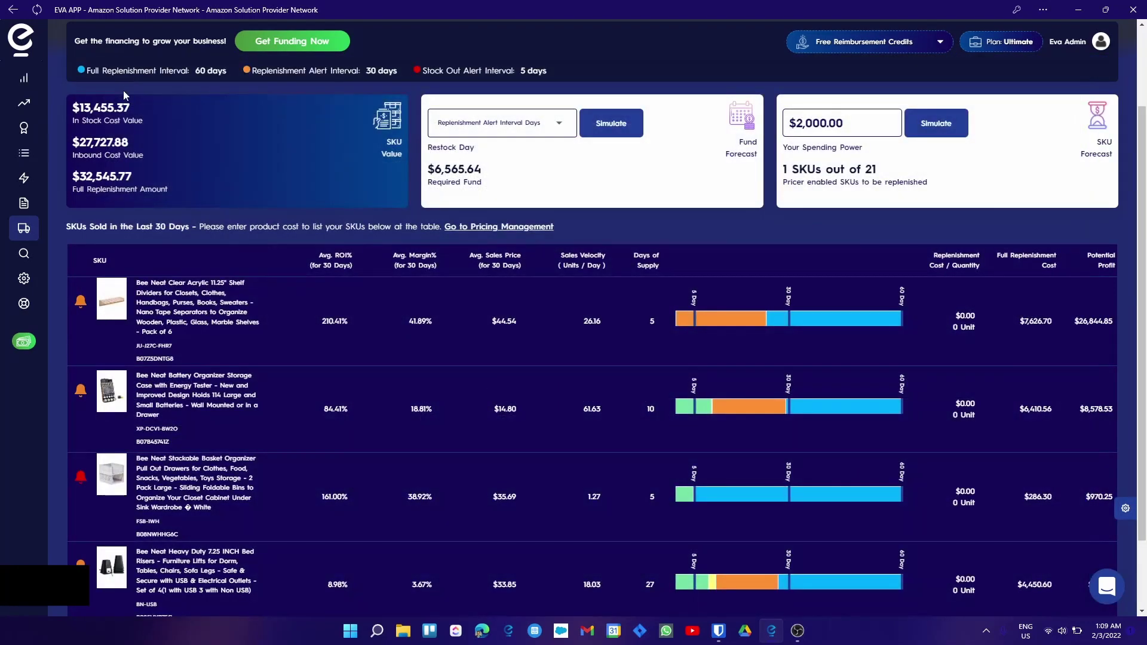
- View the Returns Management and Purchase Orders pages of Inventory Management, and open the Log PO for Others form
mouse_move(38, 229)
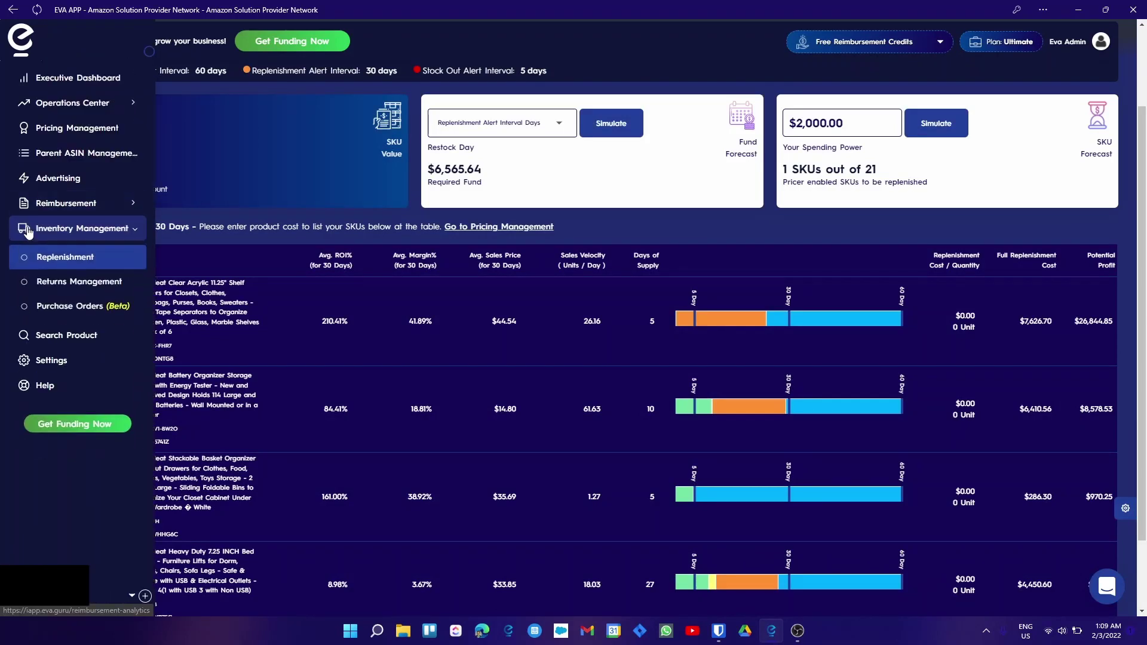
left_click(62, 289)
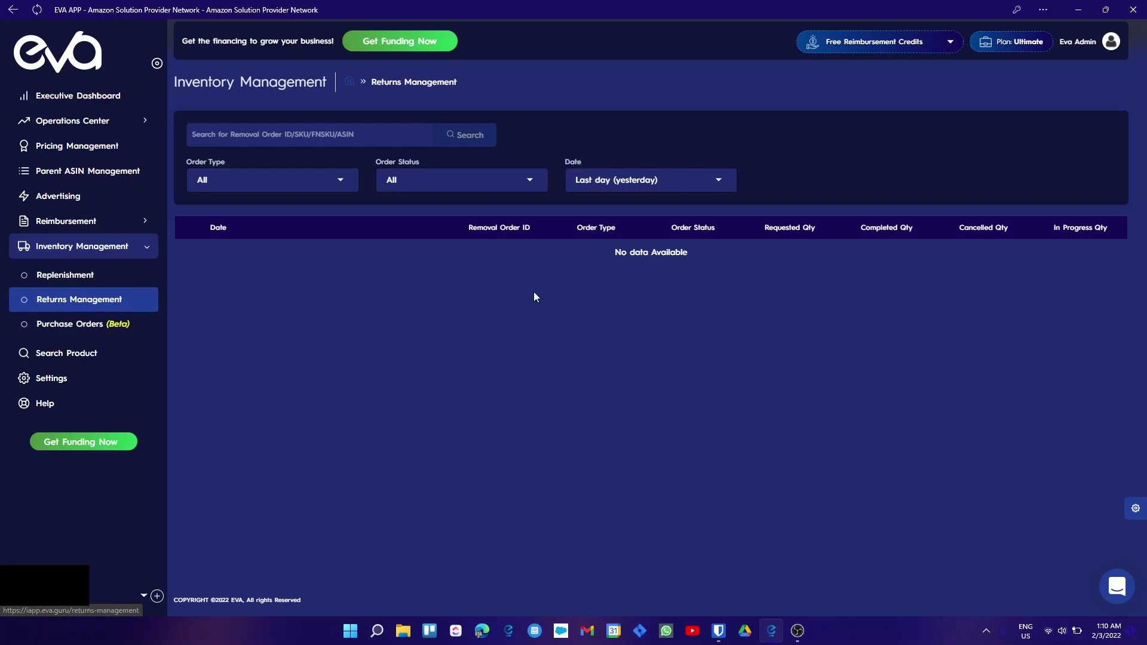
left_click(66, 329)
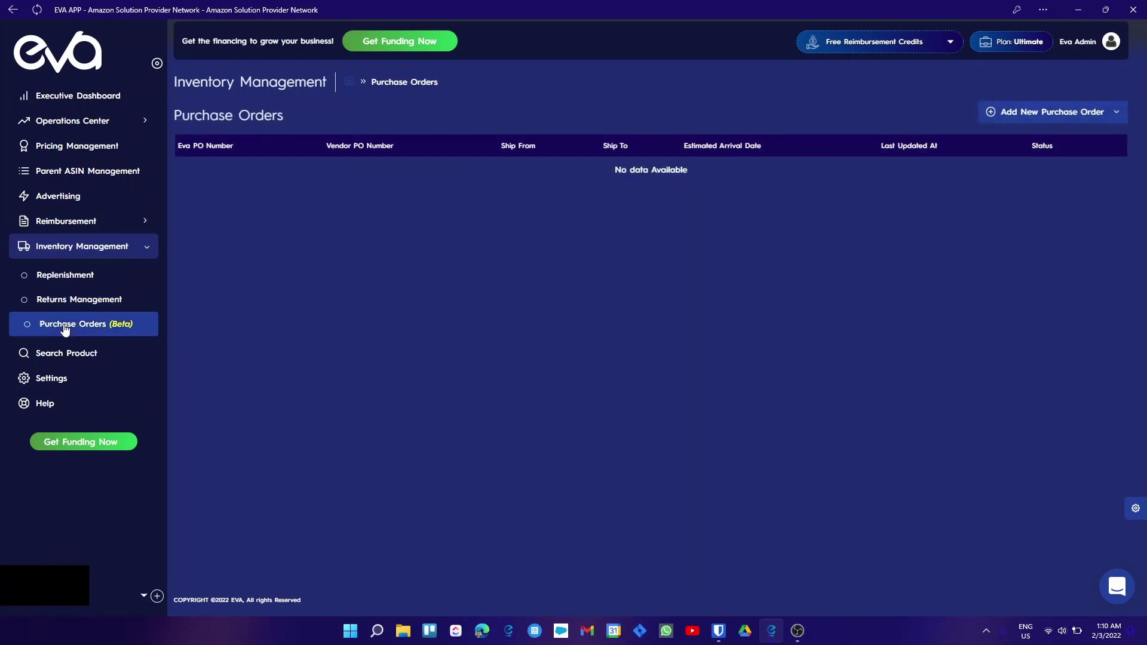
left_click(1082, 112)
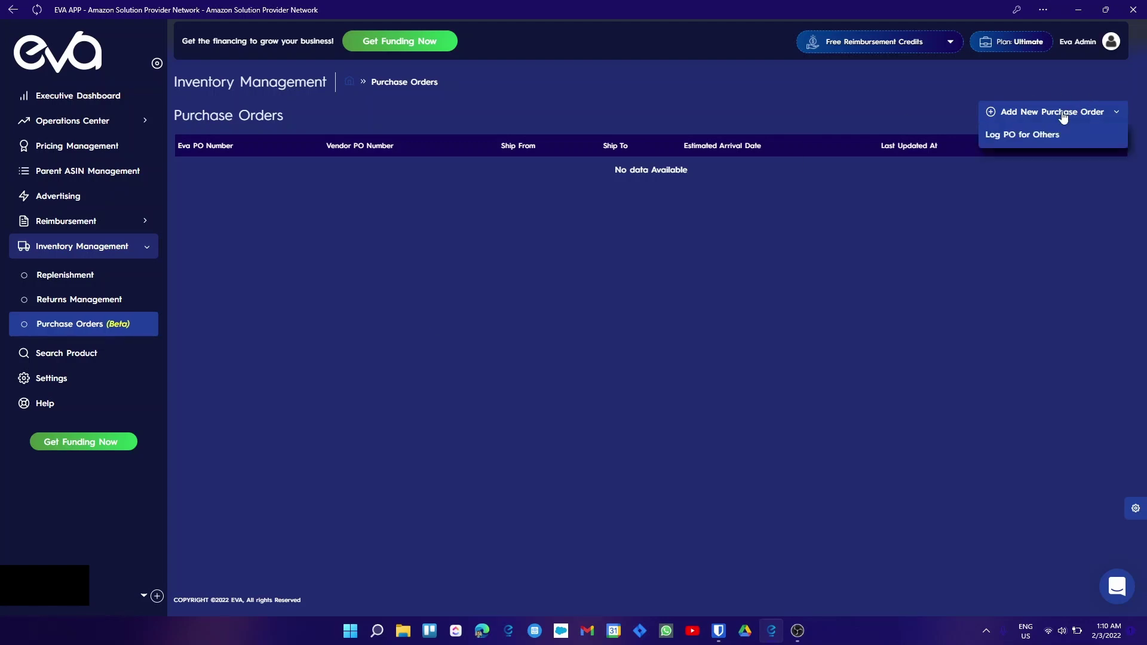
left_click(1038, 137)
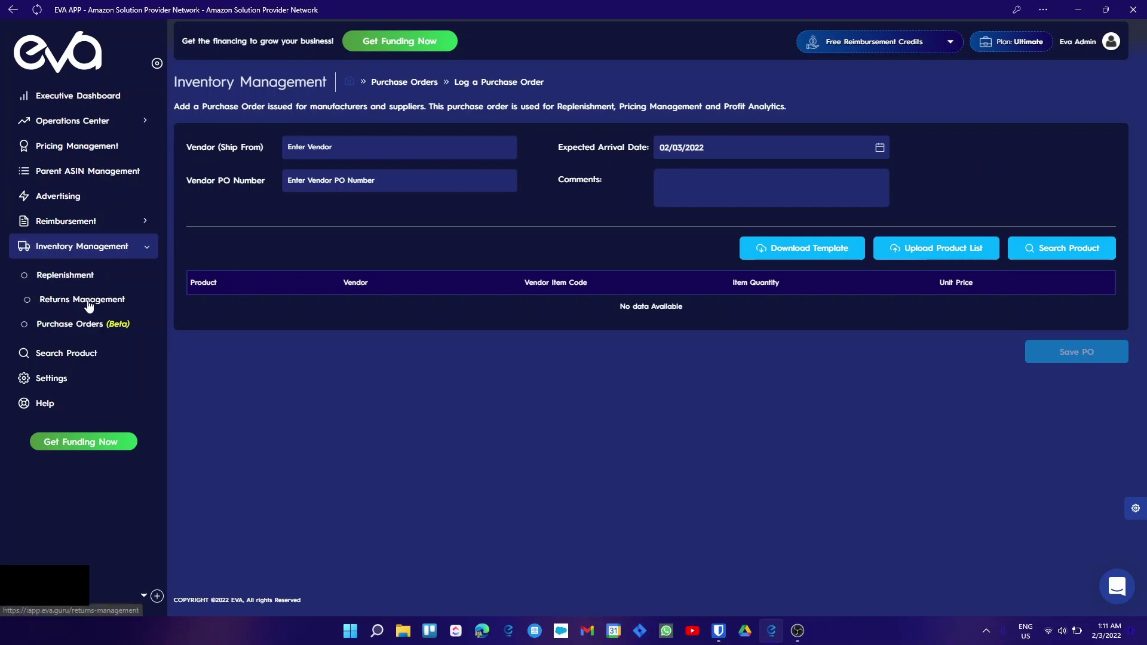
- Open Reimbursement Analytics and examine the recovery summaries and the monthly Reimbursement Overview chart
left_click(60, 219)
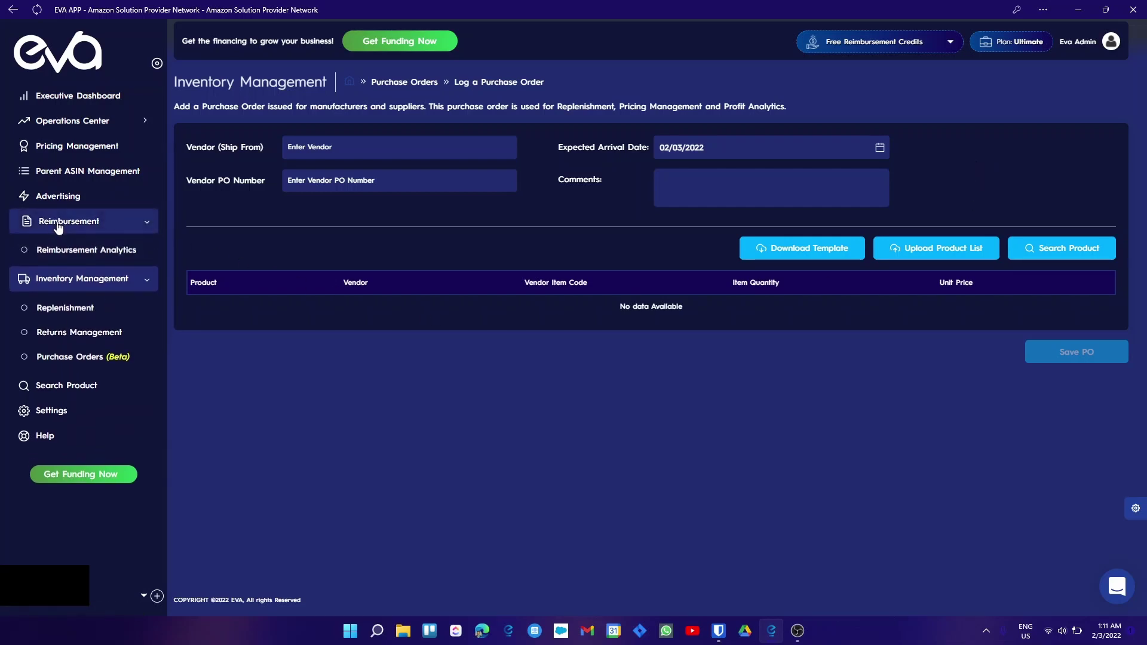
left_click(88, 251)
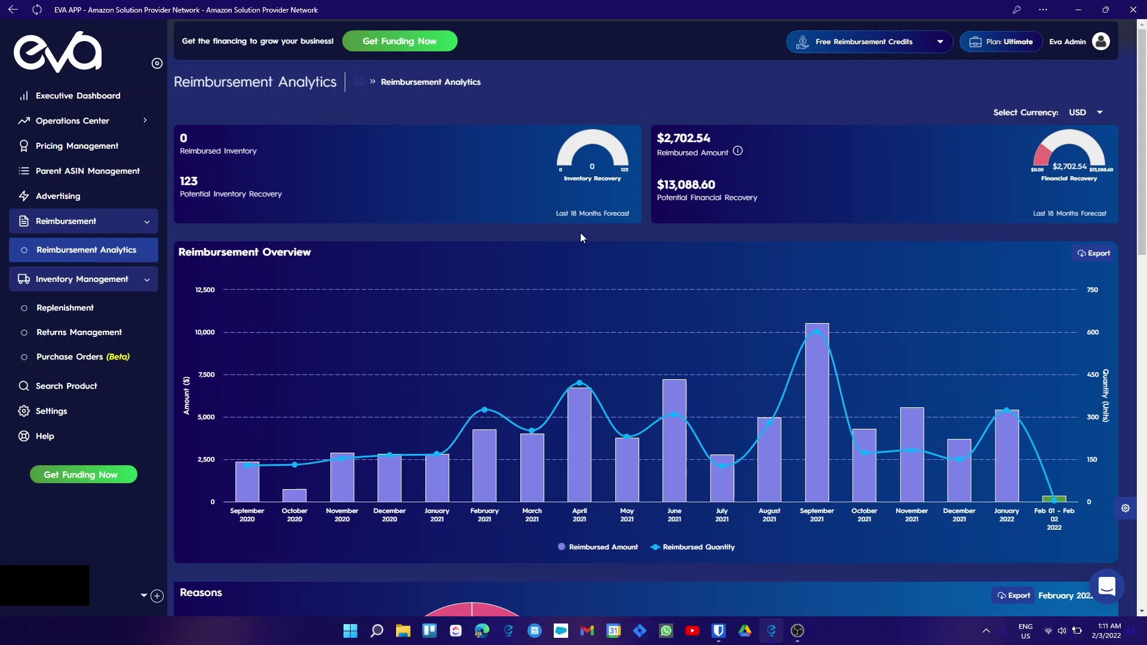
scroll(566, 233, "down", 3)
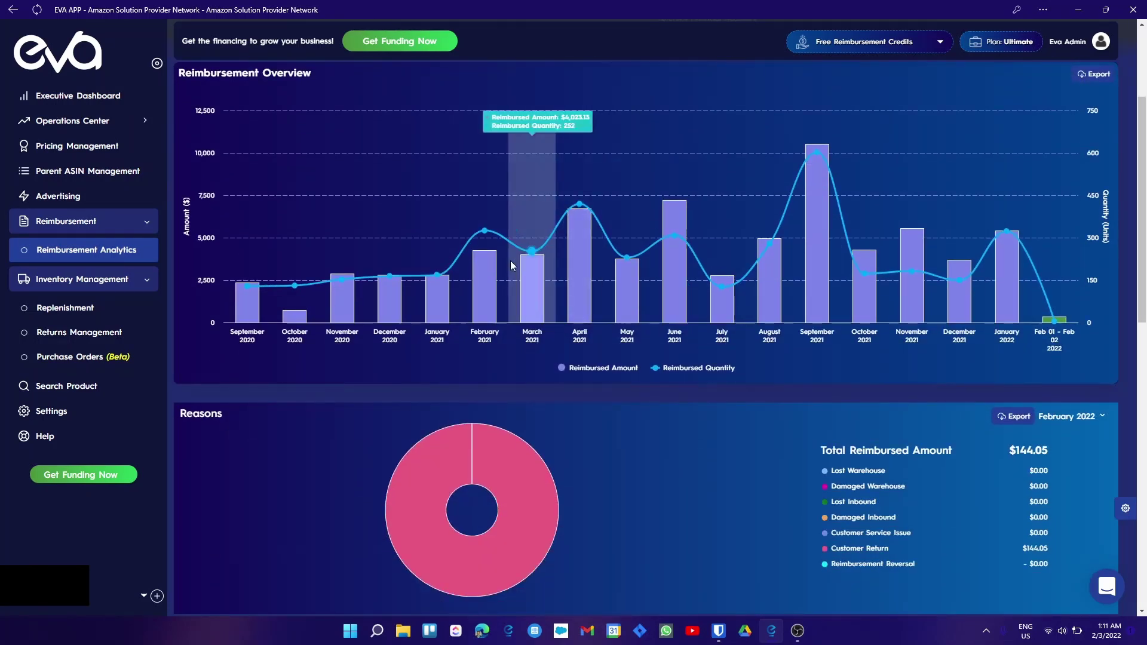
scroll(520, 299, "down", 2)
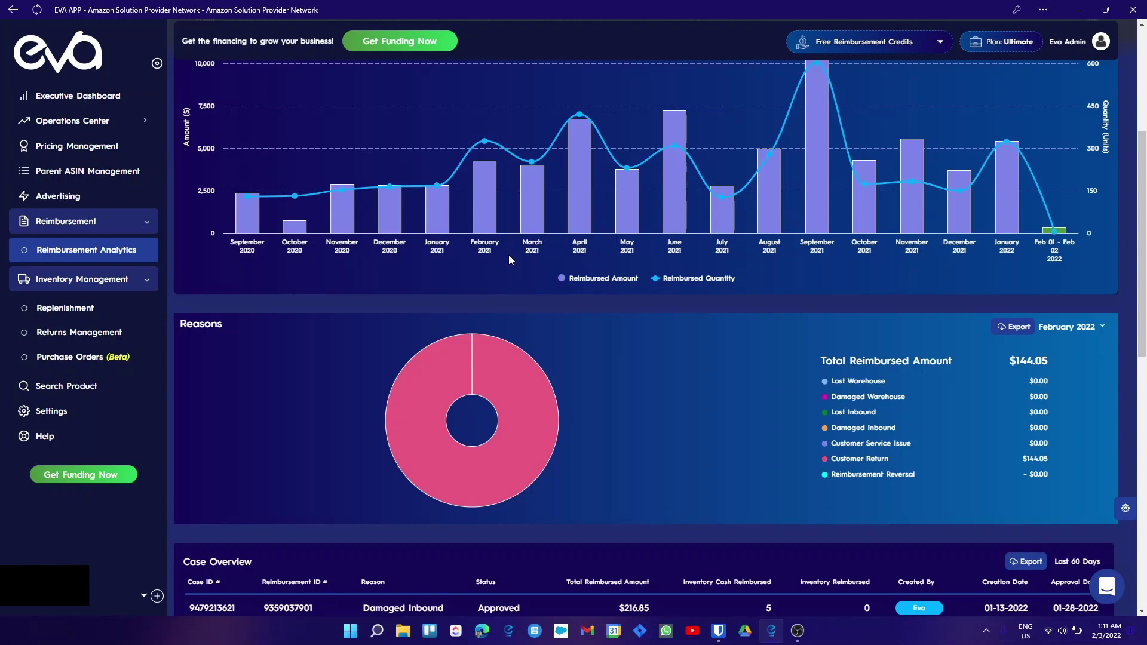
scroll(515, 363, "up", 2)
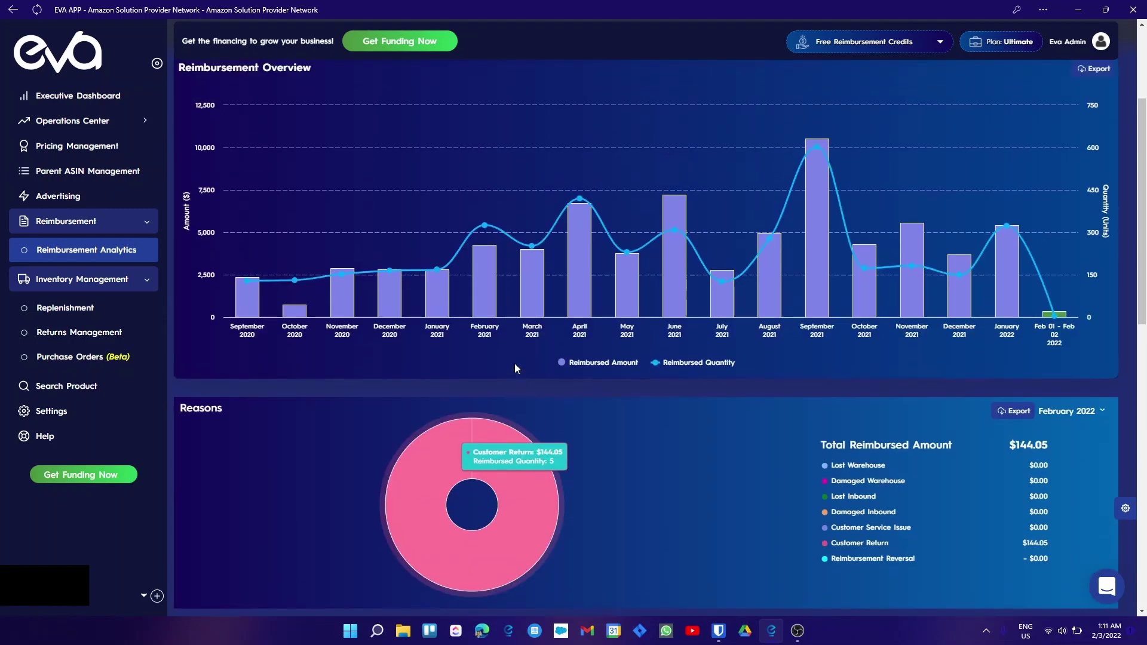
scroll(548, 373, "up", 3)
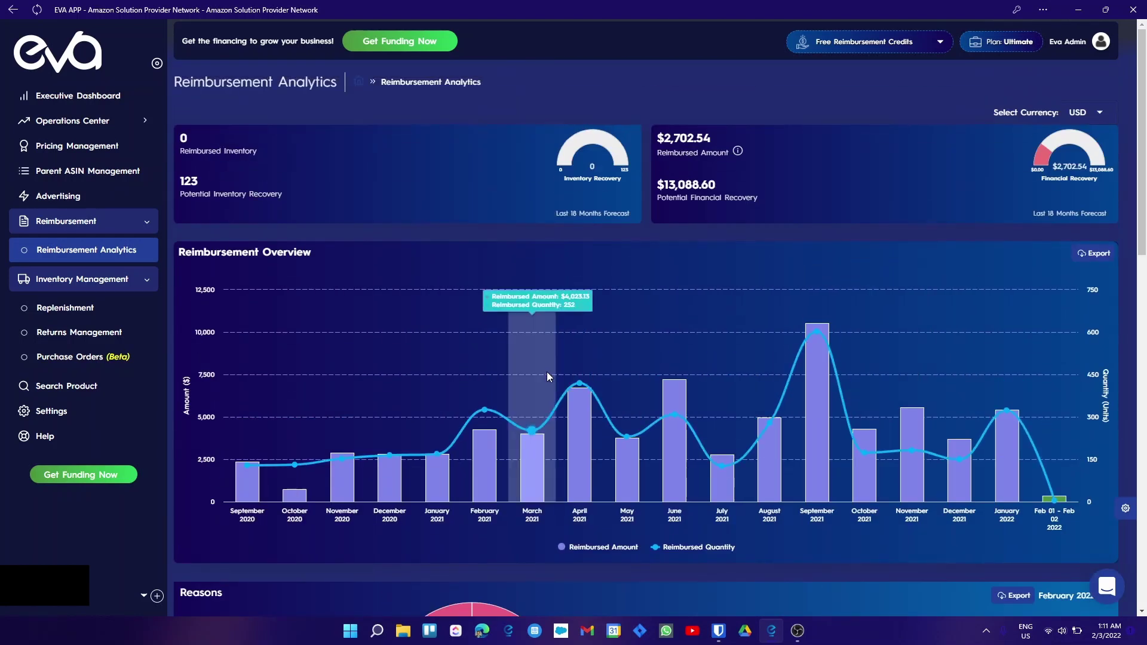
- Examine the reimbursement Reasons breakdown, the Case Overview table and the Most Reimbursed Items by value and quantity
scroll(547, 377, "down", 6)
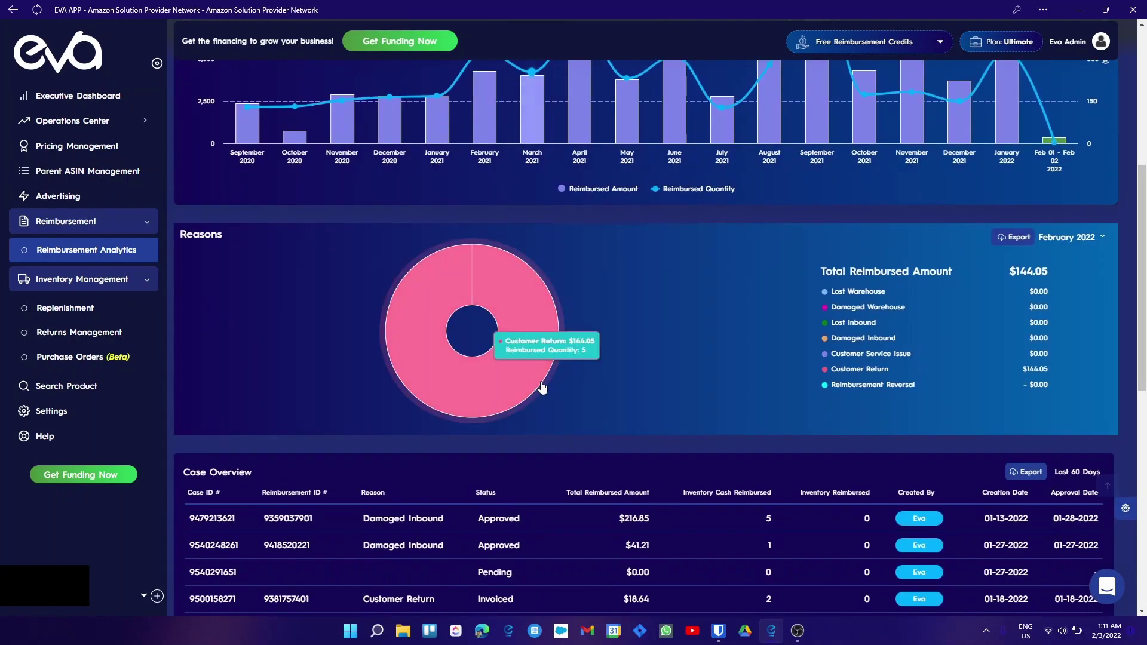
scroll(717, 272, "down", 2)
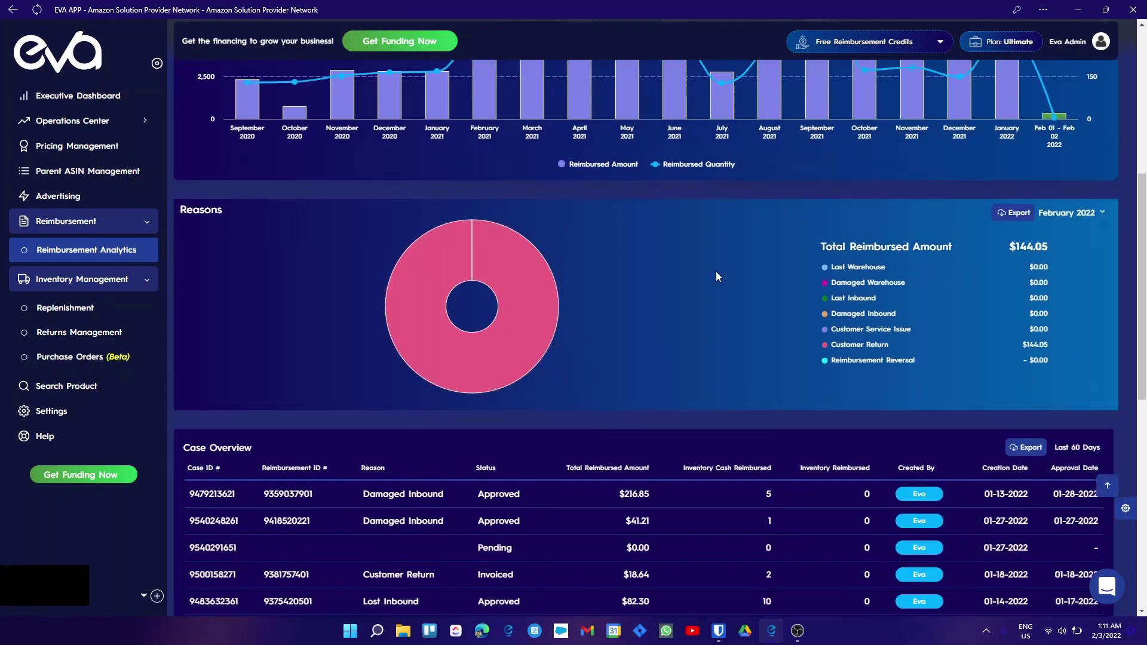
scroll(715, 271, "down", 2)
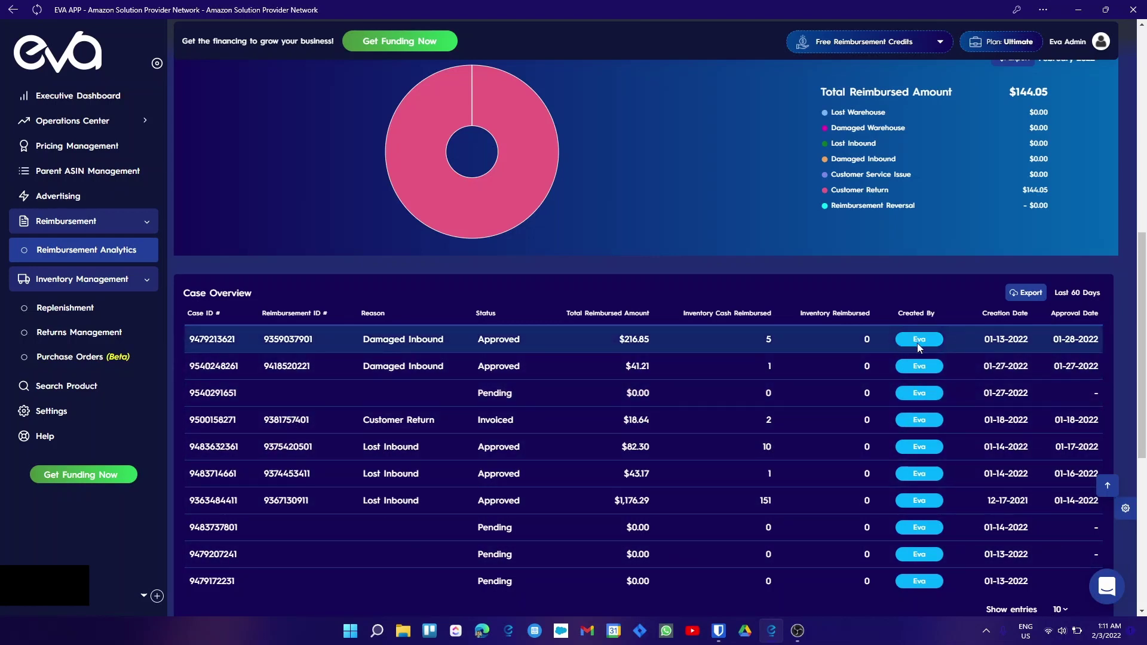
scroll(914, 343, "down", 5)
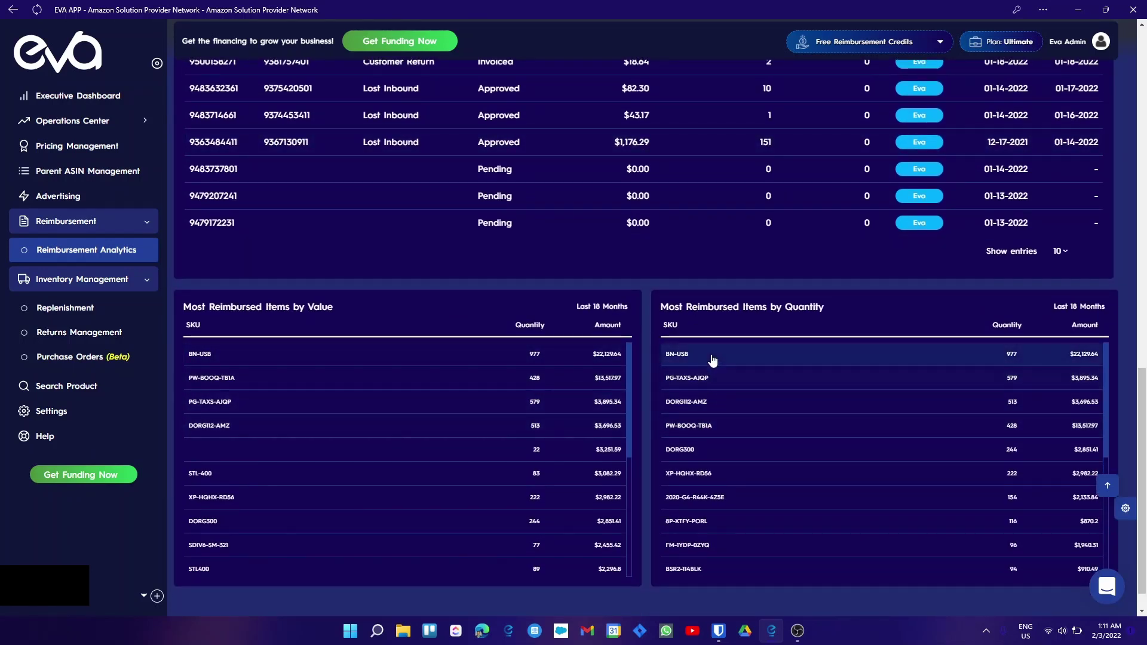
- Return to the Reimbursement Overview chart and open the month choices of the Reasons breakdown
scroll(706, 406, "up", 5)
scroll(705, 427, "up", 8)
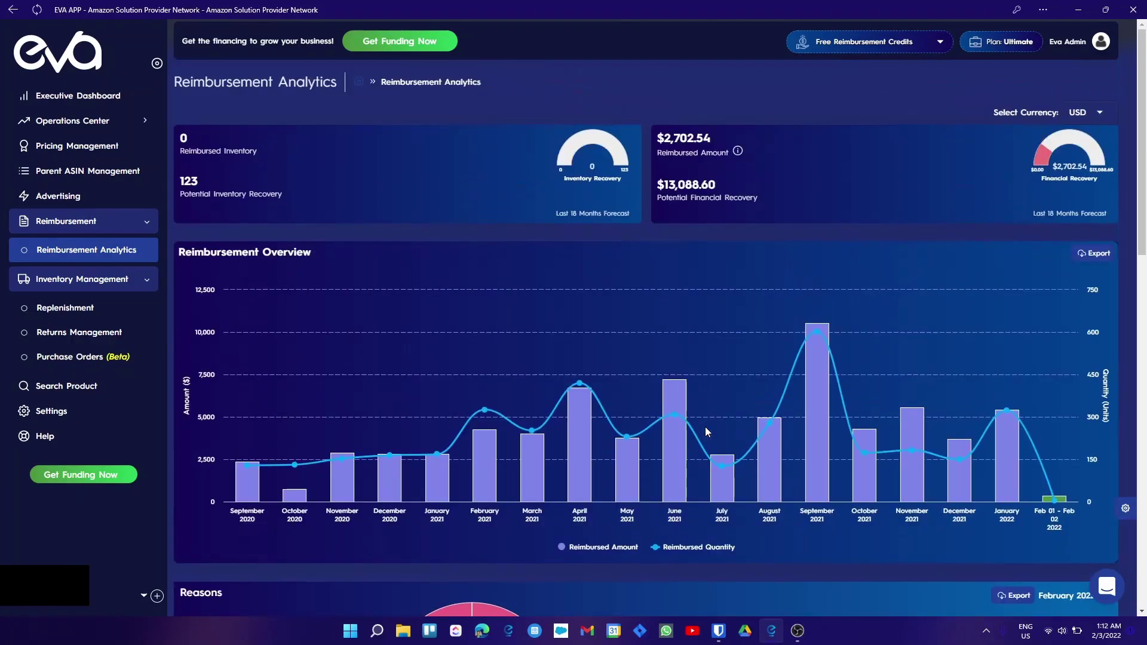
mouse_move(702, 432)
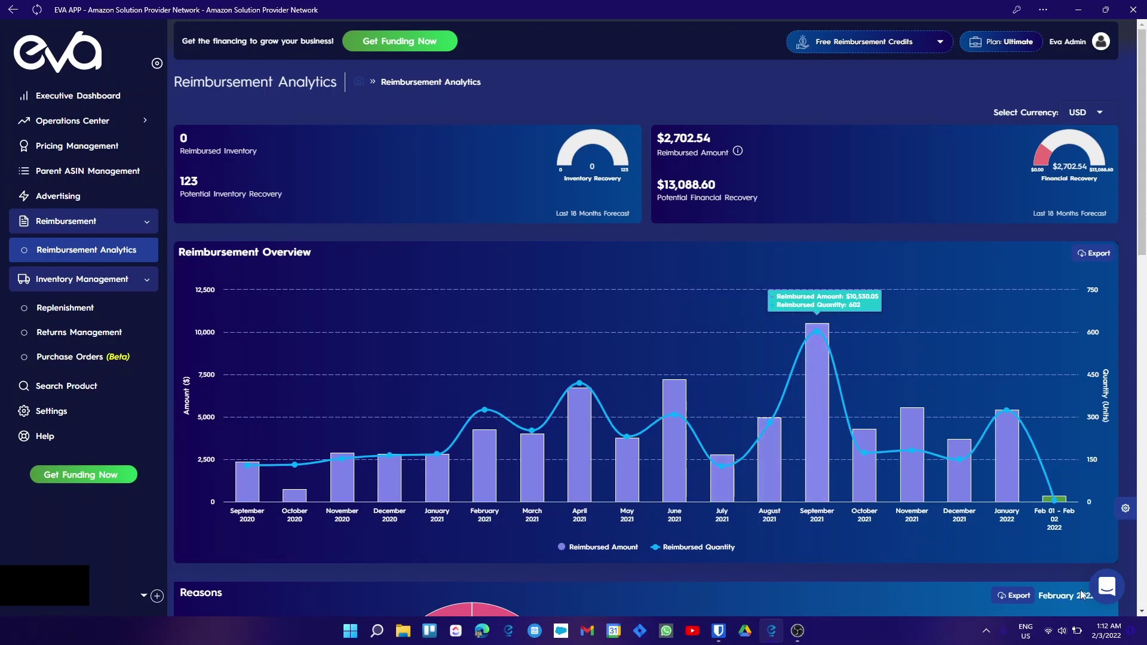
left_click(1027, 565)
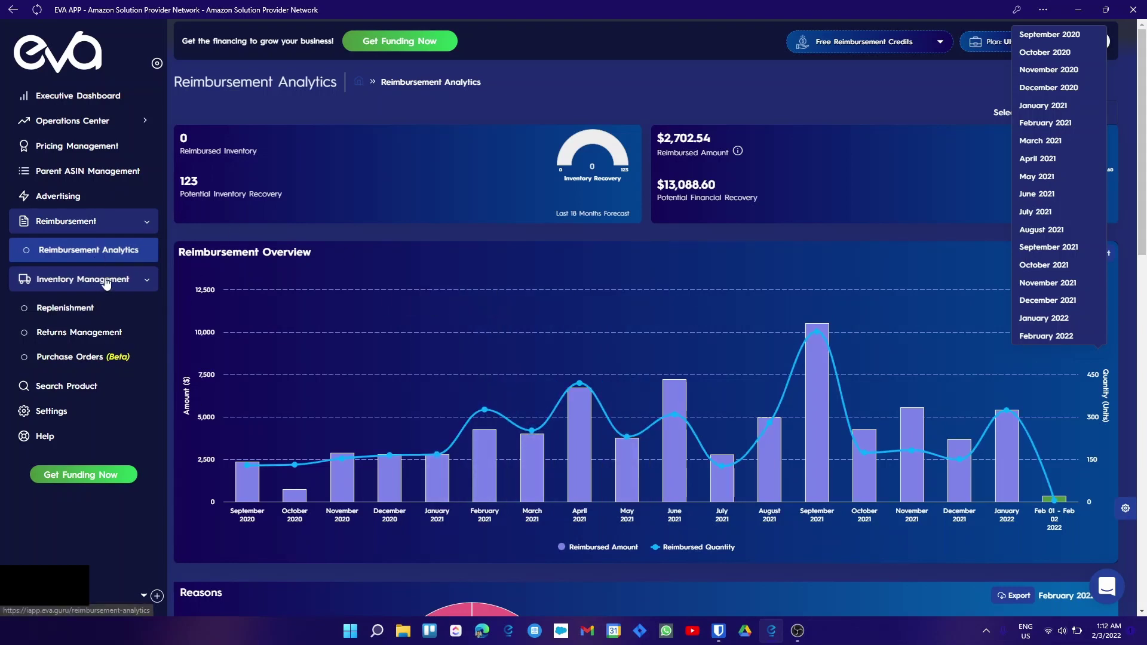
- Open the Advertising page and view the Ad Performance chart for the last 14 days
left_click(57, 204)
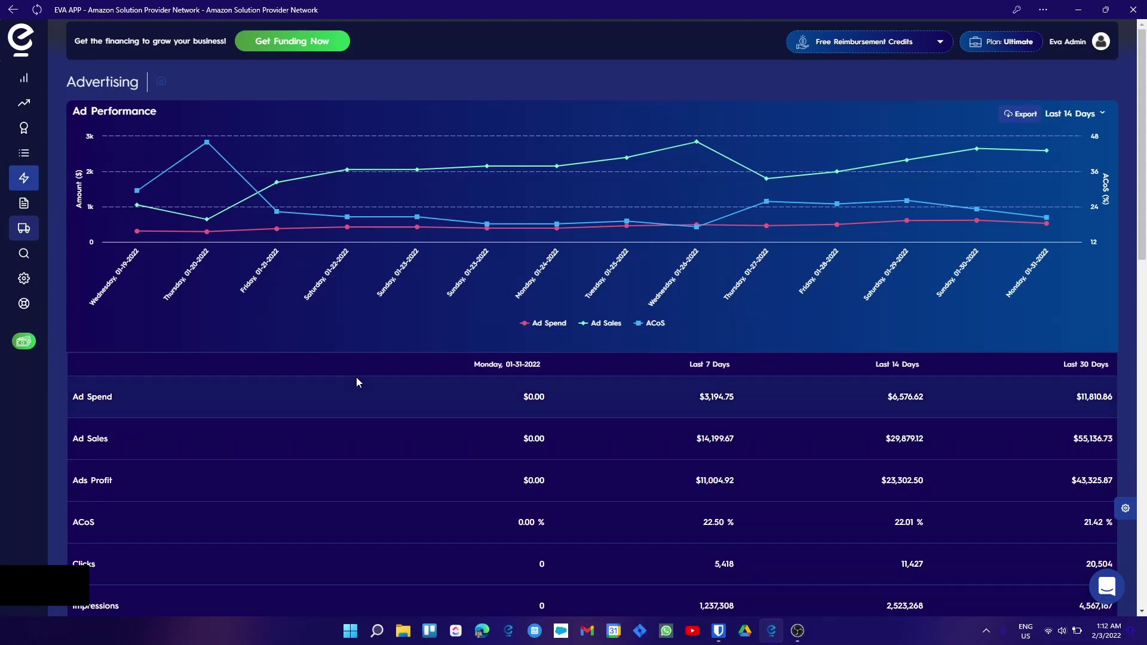
mouse_move(22, 124)
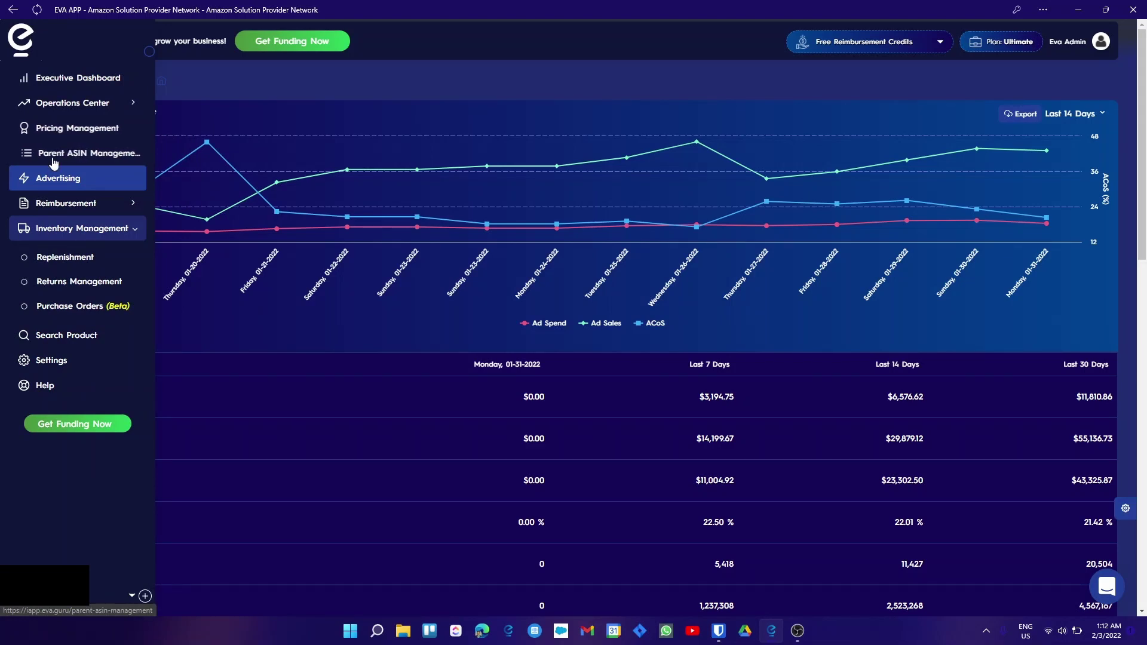
mouse_move(310, 167)
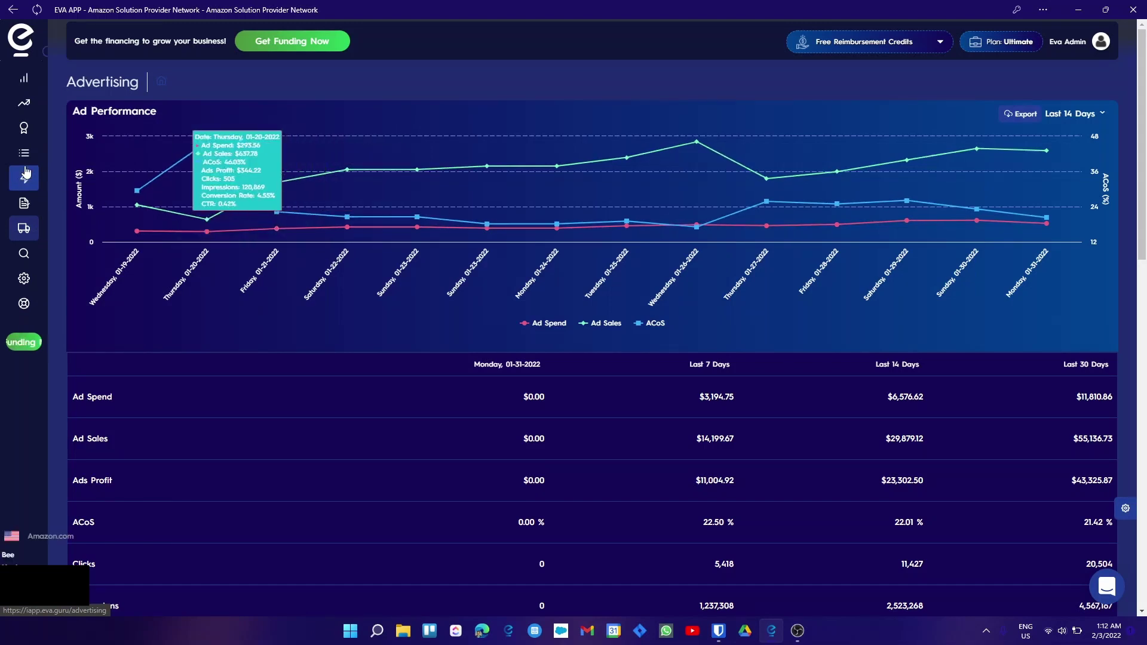
- Open Parent ASIN Management and expand the child SKUs of the battery organizer with parent ASIN B084Z79QLR
mouse_move(25, 160)
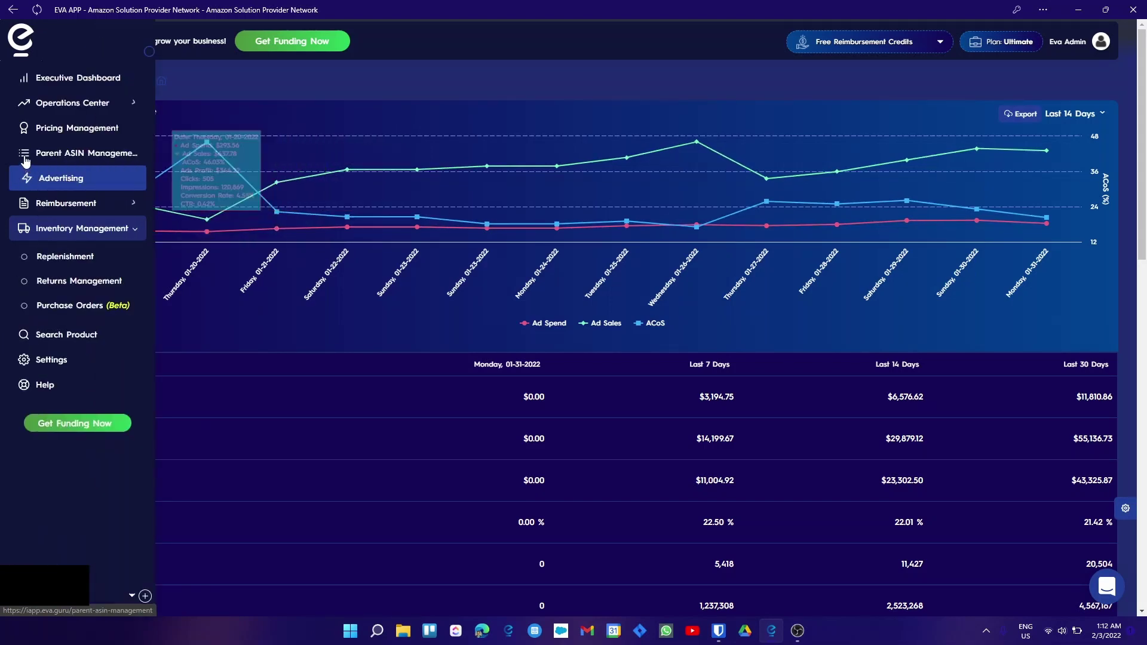
left_click(61, 157)
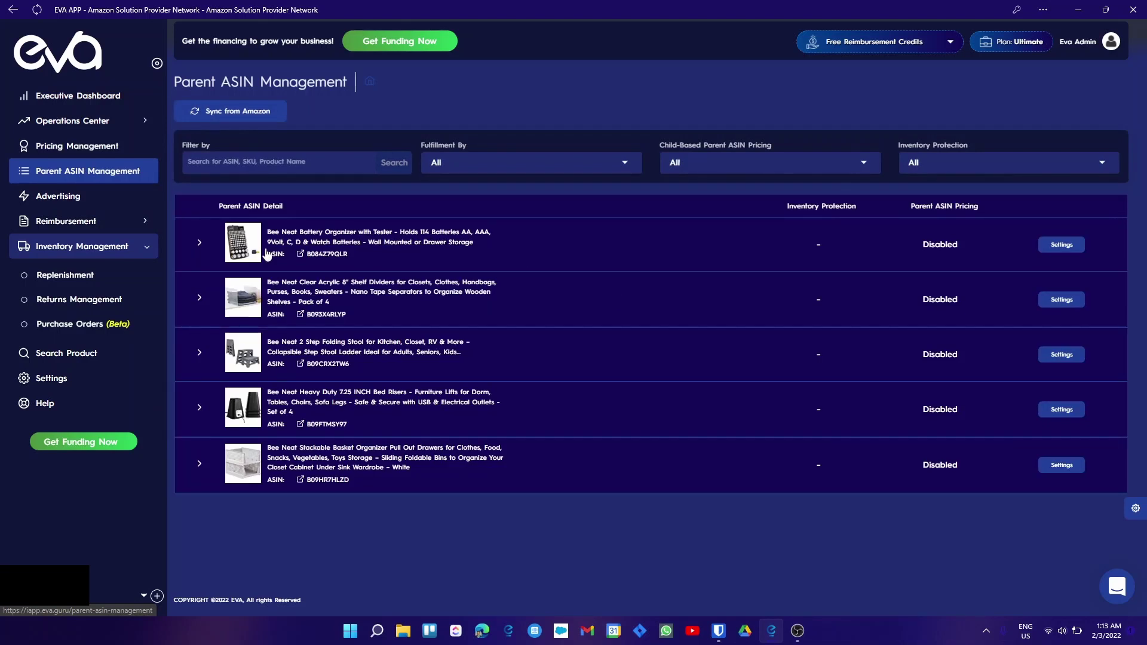
left_click(199, 244)
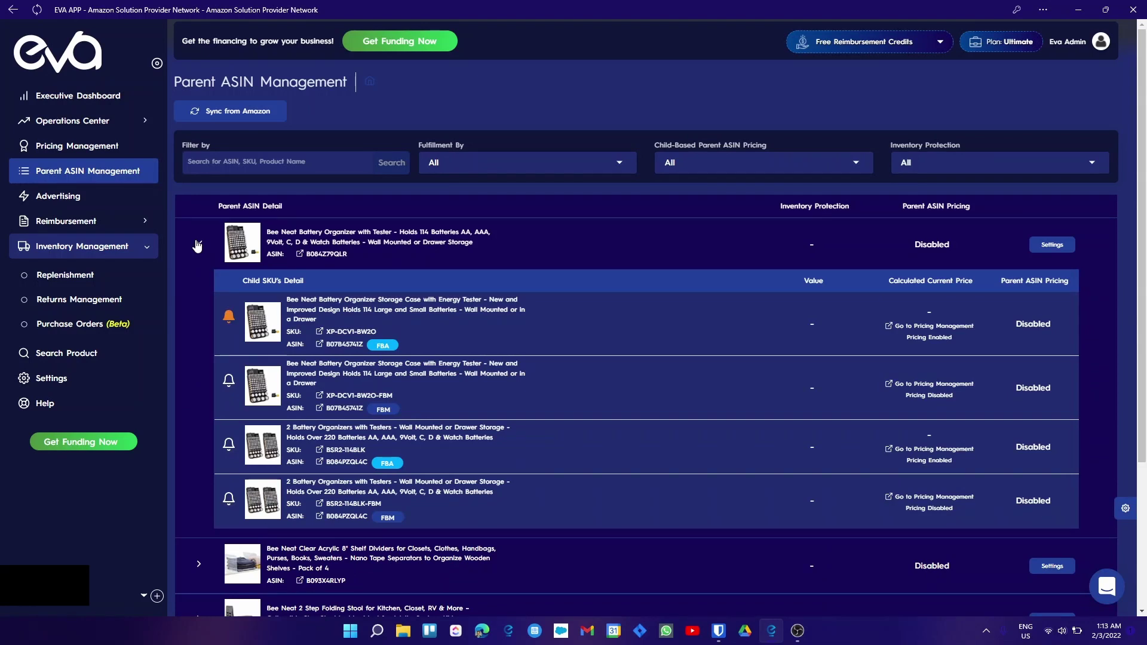
- Review the settings of parent ASIN B084Z79QLR with XP-DCV1-BW2O as master SKU, including value and Inventory Protection choices, and close without saving
left_click(1056, 247)
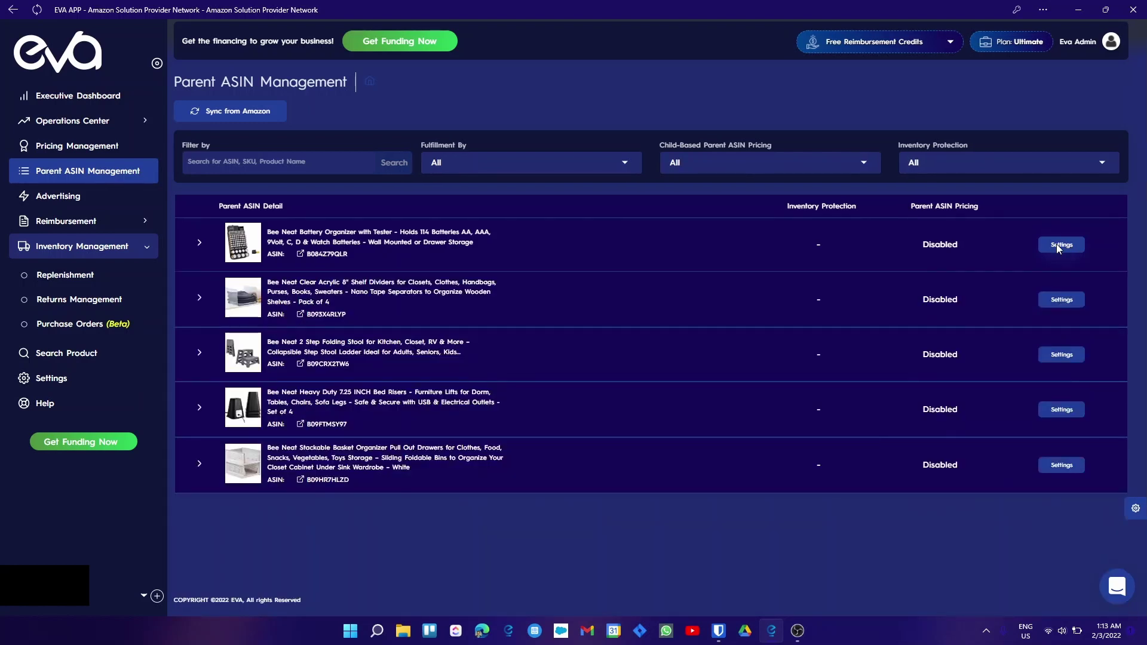
left_click(1057, 245)
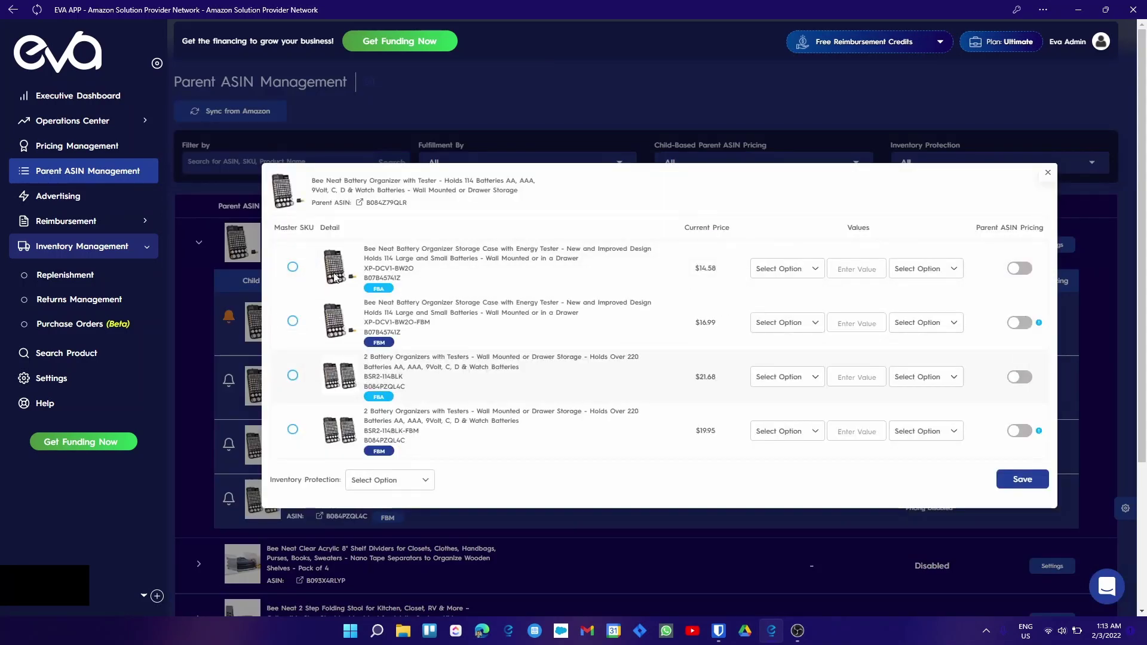
left_click(292, 267)
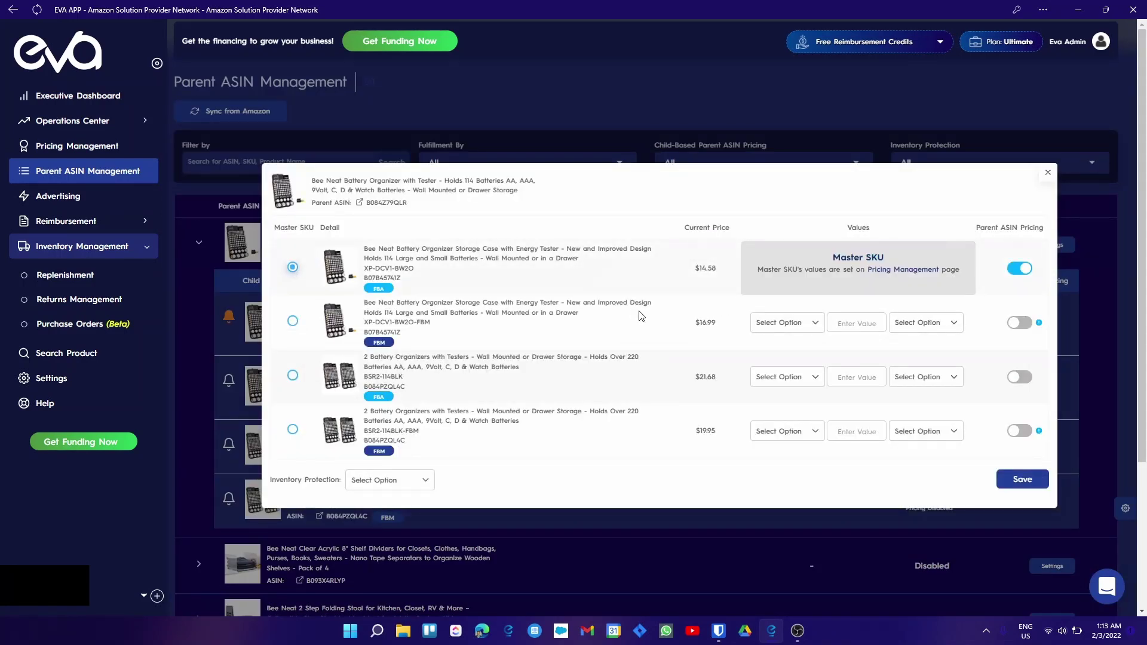
left_click(755, 324)
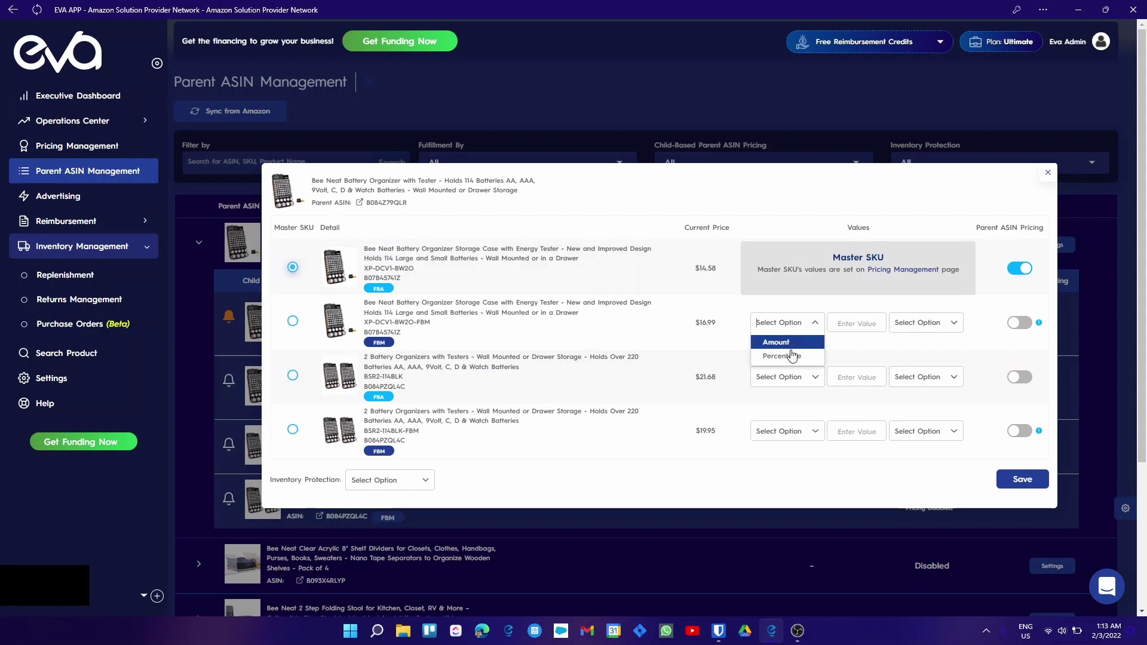
left_click(940, 324)
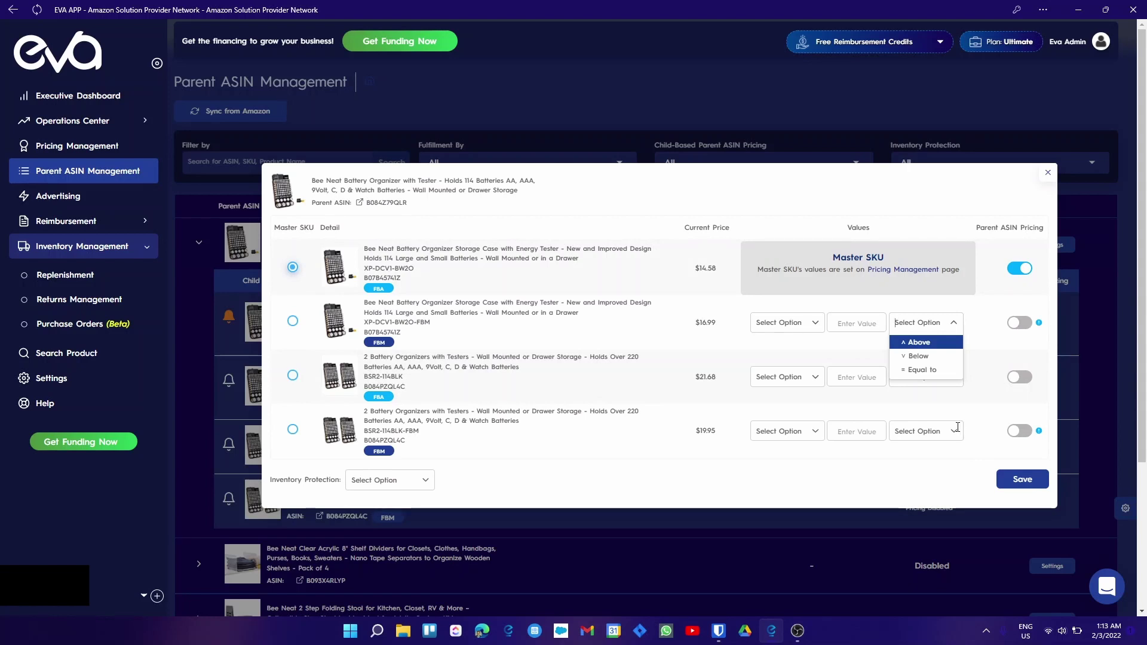
left_click(421, 479)
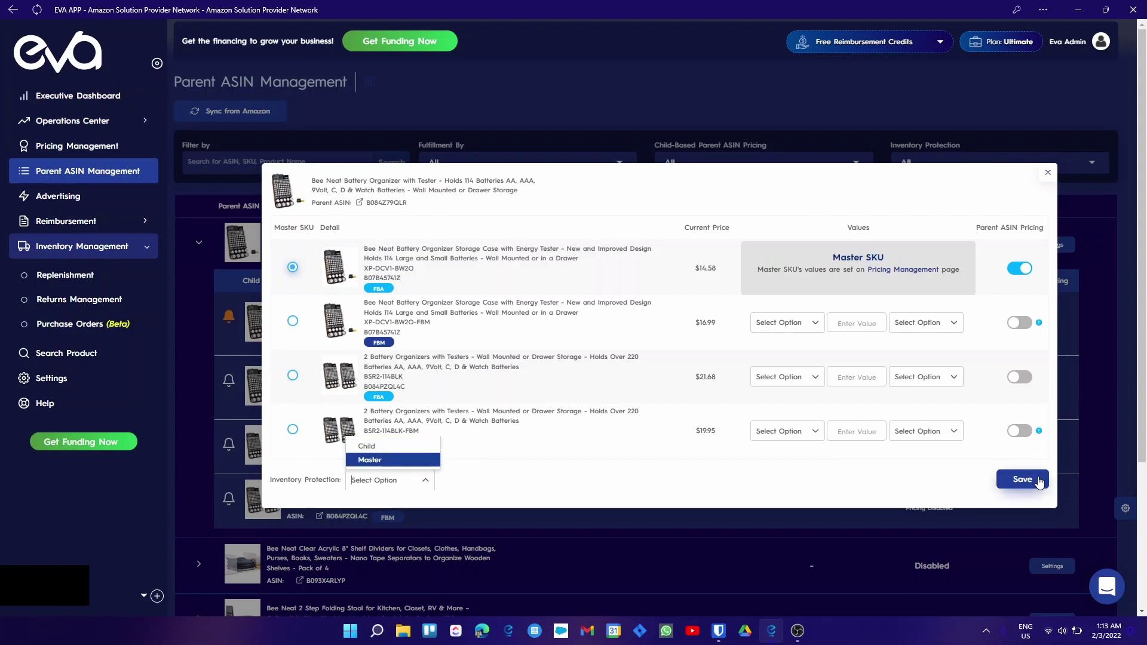
left_click(1049, 177)
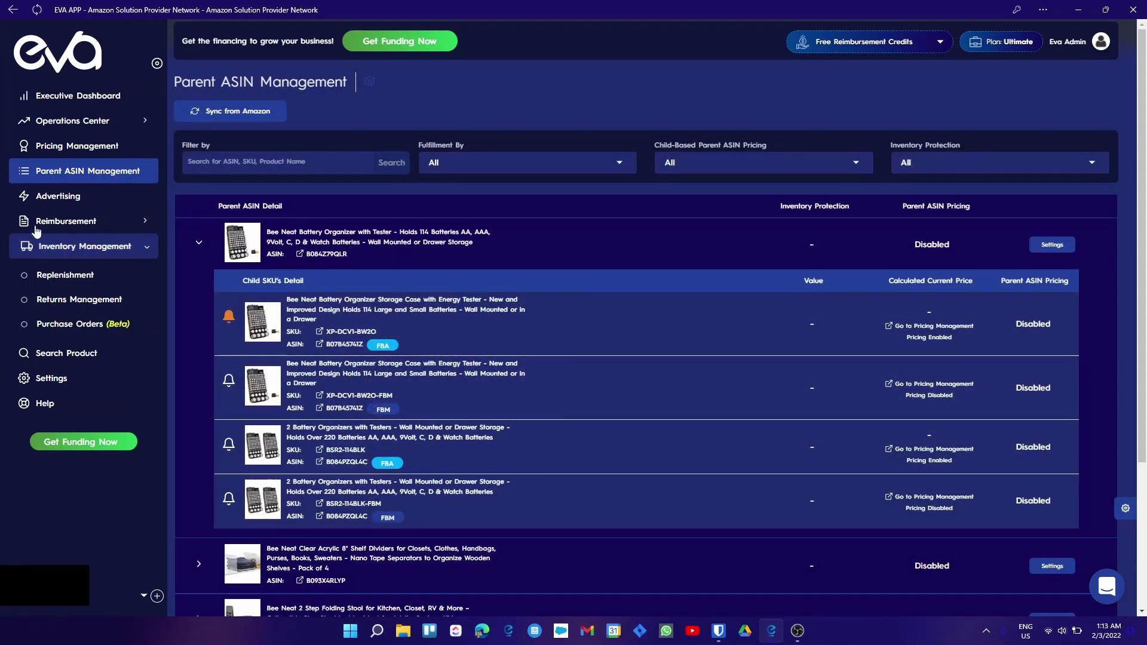
- Open Pricing Management and view the template upload window, closing it without uploading a file
left_click(71, 153)
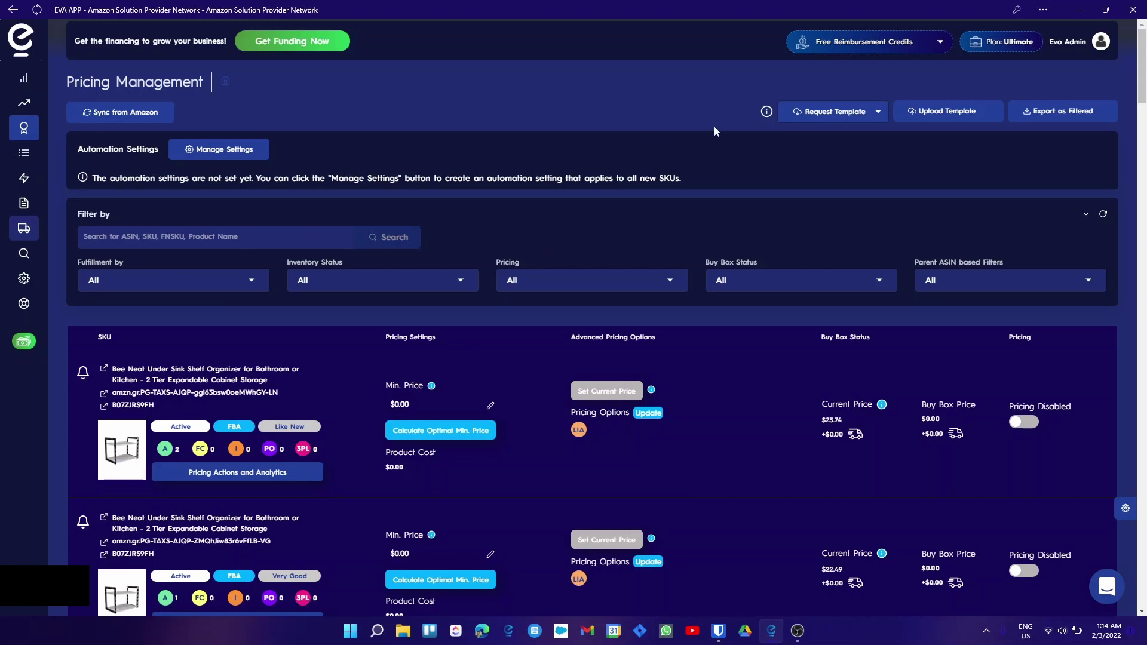
mouse_move(819, 113)
left_click(922, 112)
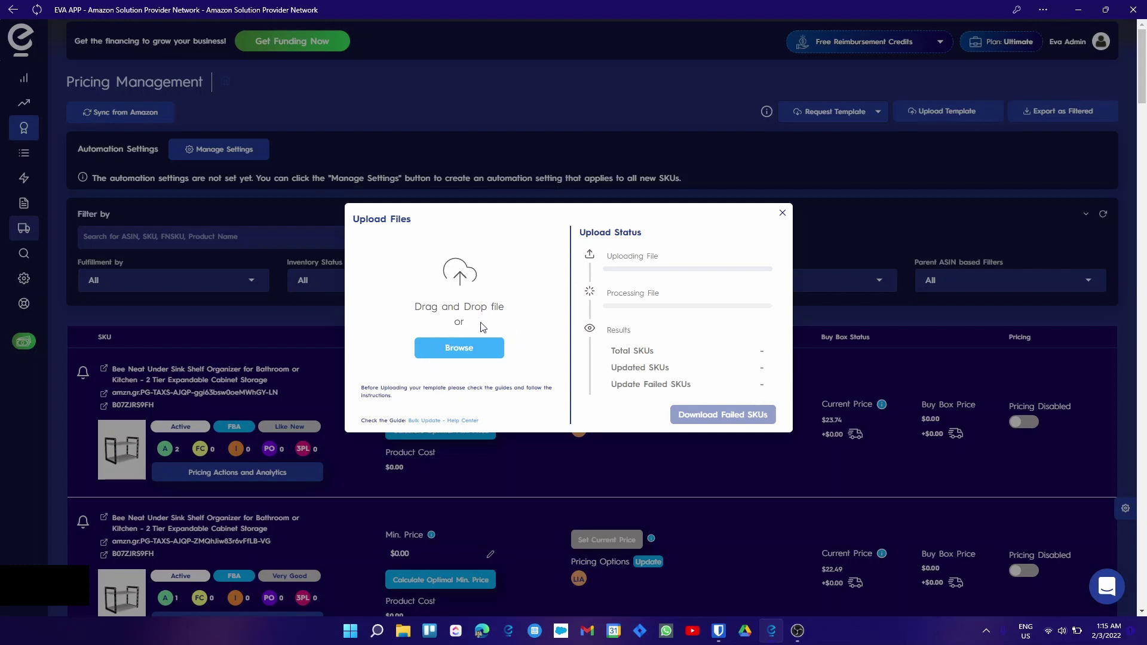
left_click(782, 213)
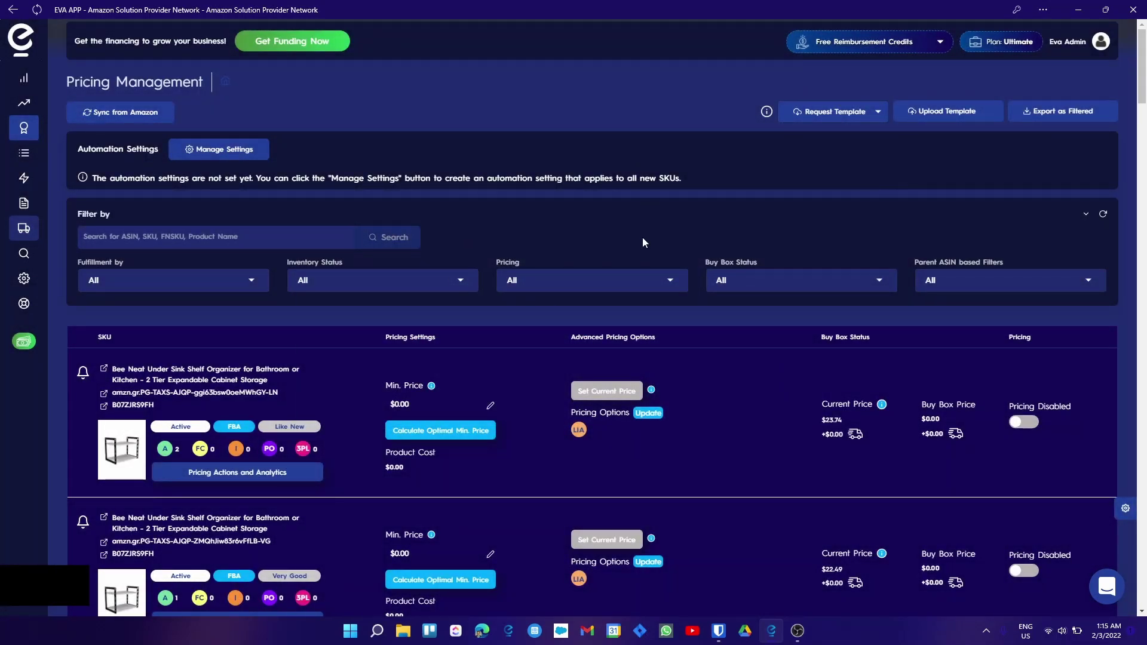
- Filter the Pricing Management list to SKUs with pricing Enabled
scroll(639, 249, "down", 1)
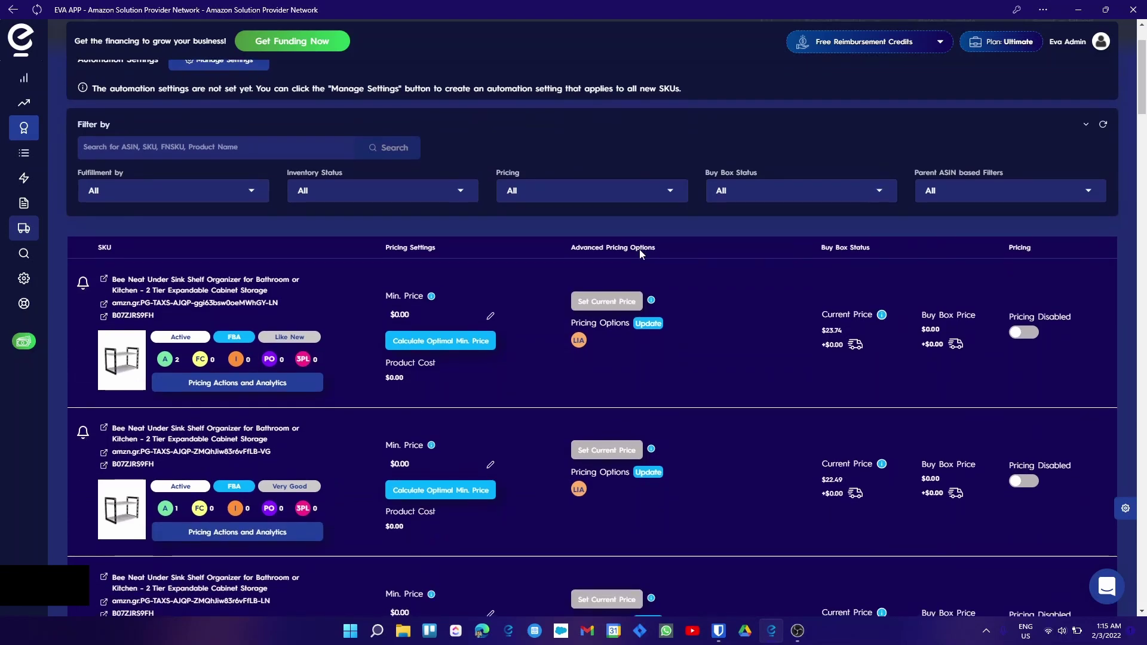
scroll(640, 250, "down", 3)
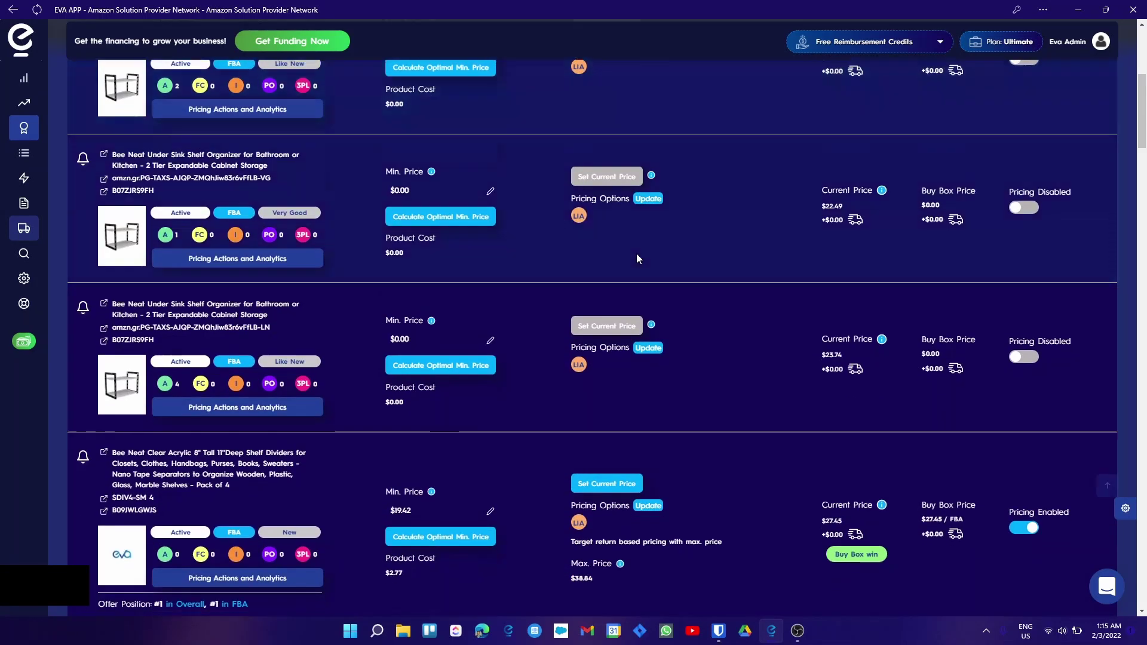
scroll(637, 253, "up", 5)
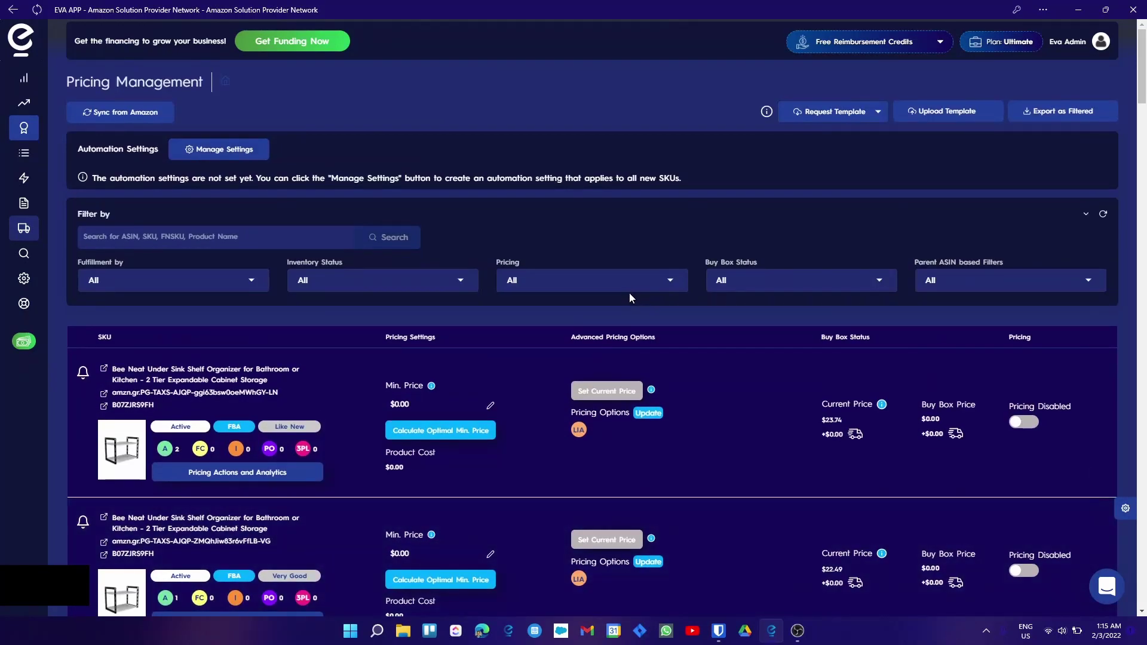
left_click(631, 289)
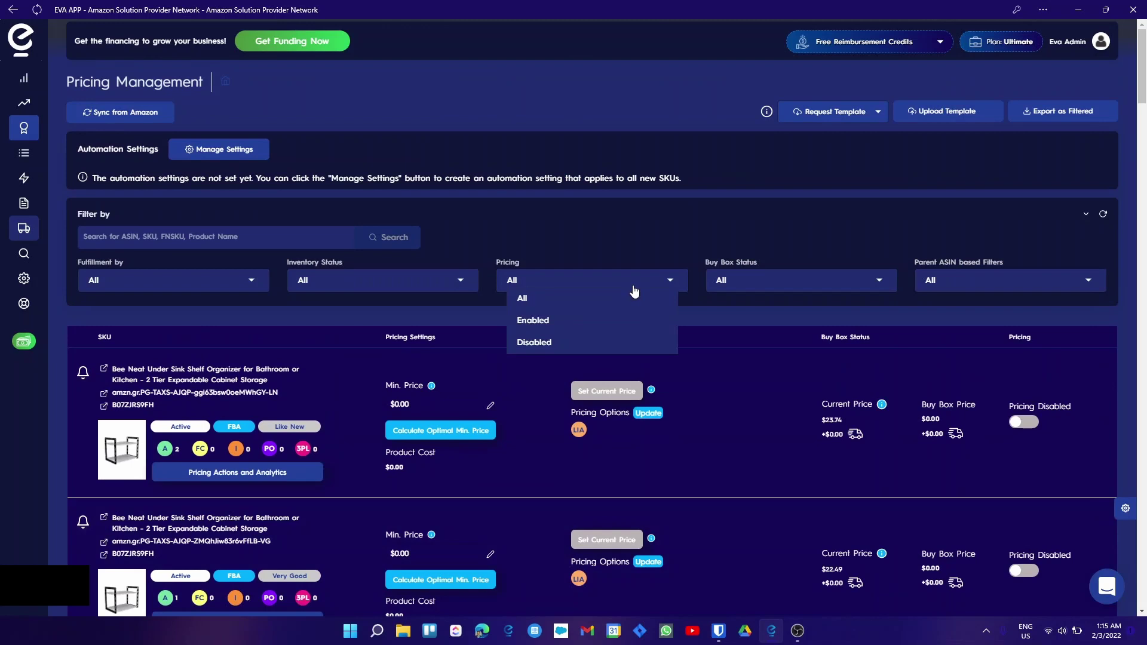
left_click(553, 322)
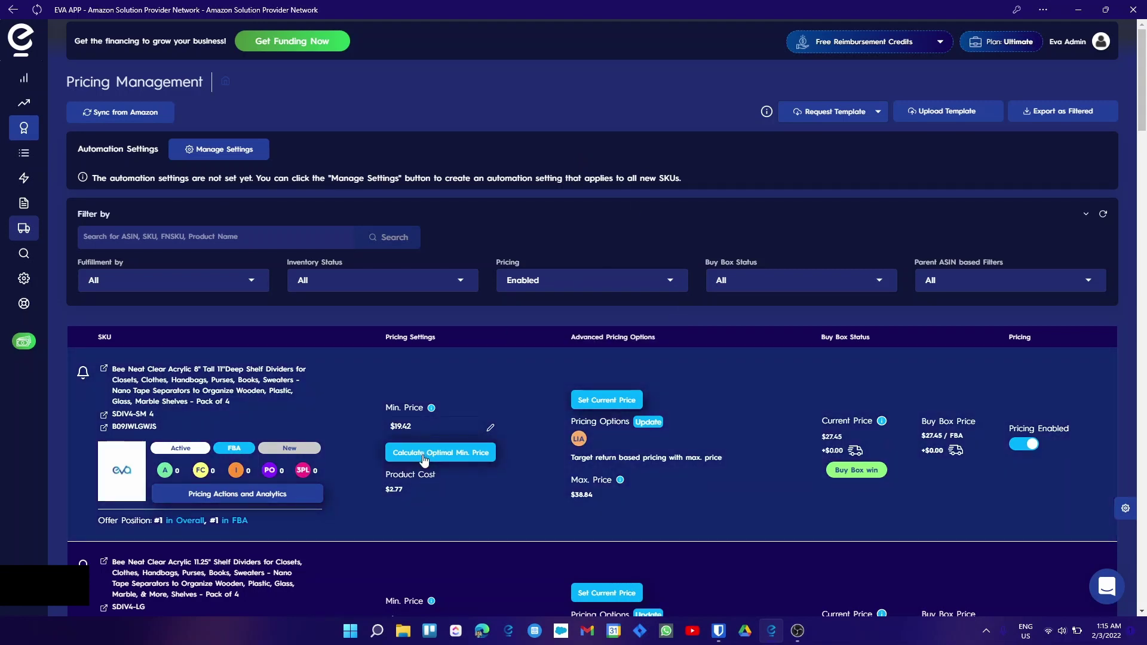
- Examine the optimal minimum price calculation for SKU SDIV4-SM 4, switching the profit basis to Min. ROI, and close it without saving
left_click(424, 455)
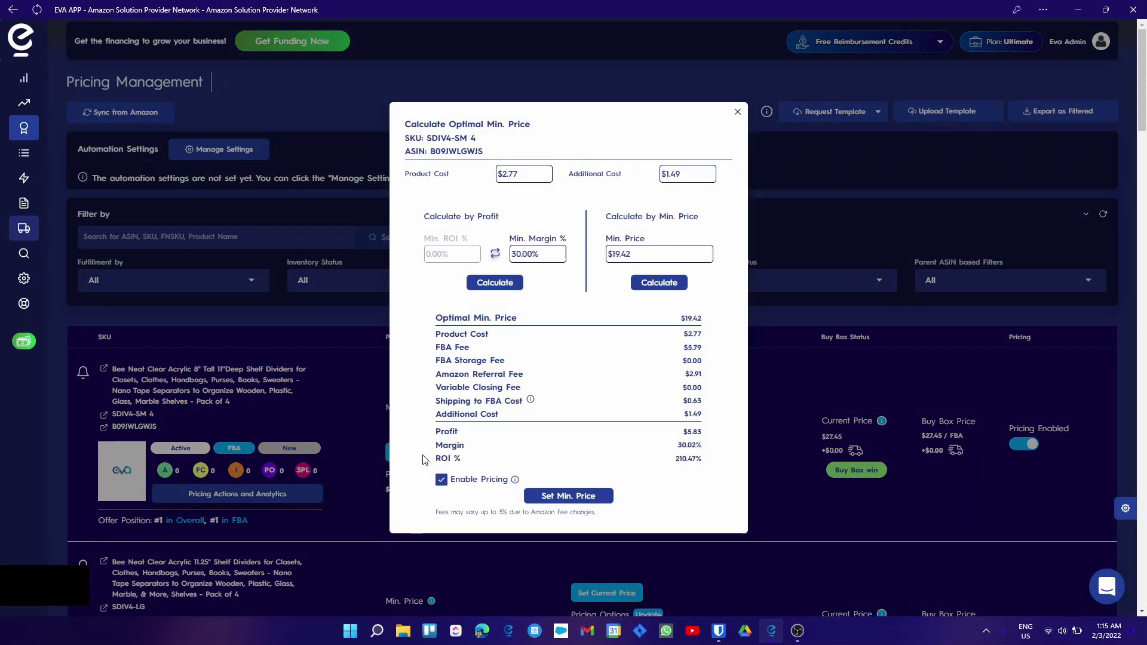
left_click(495, 256)
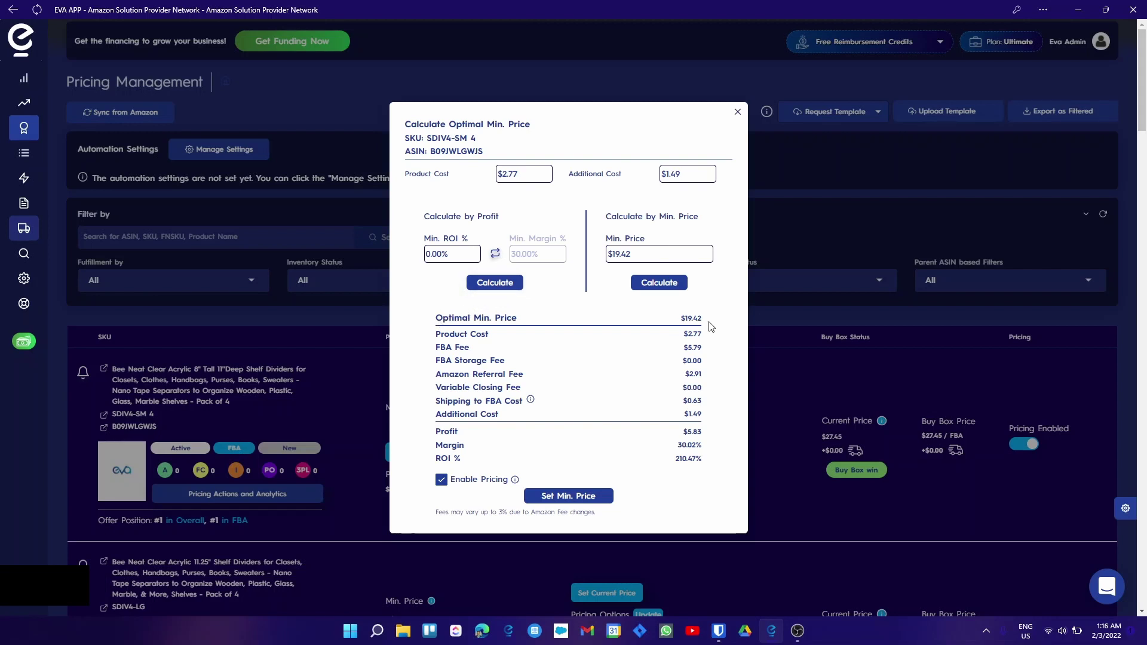
left_click_drag(635, 255, 571, 272)
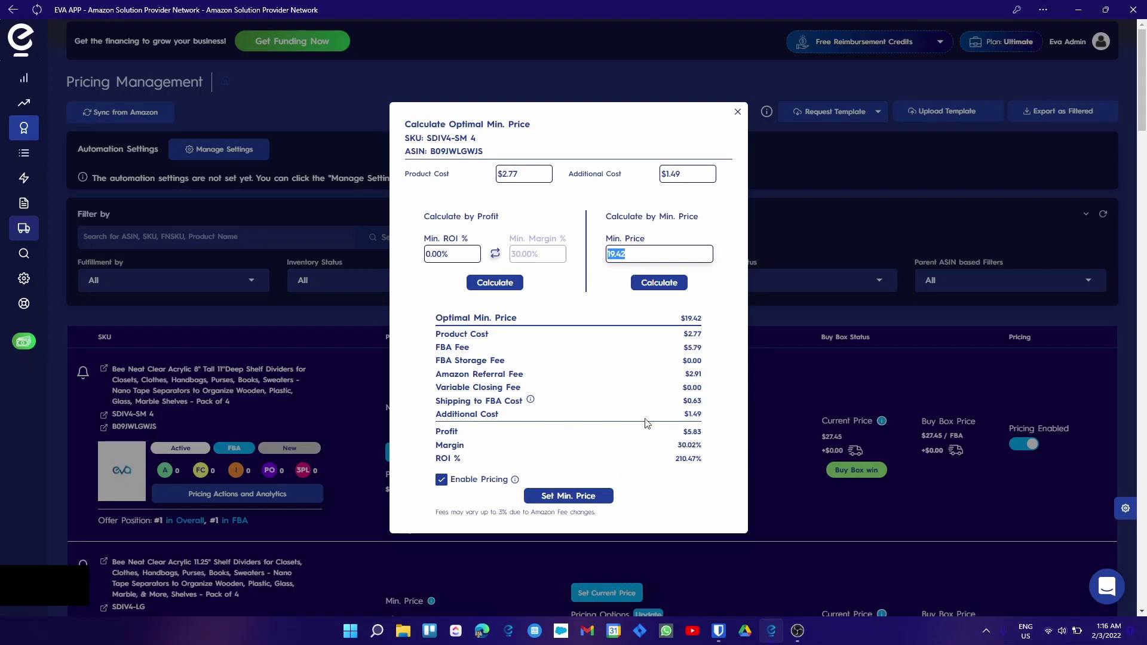
left_click(645, 253)
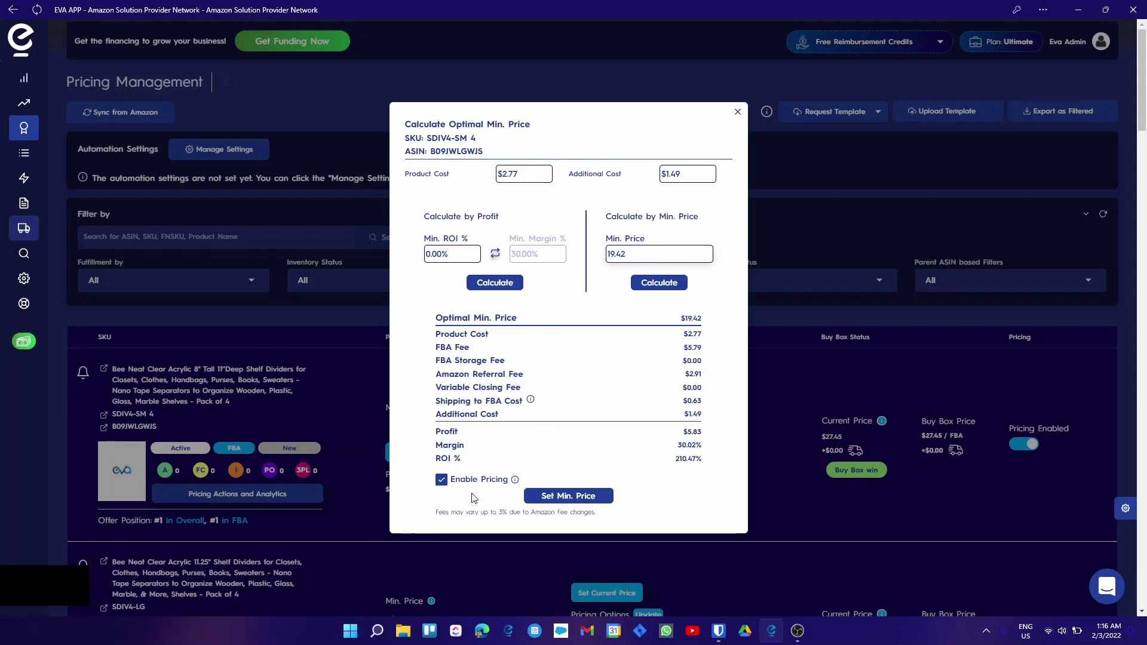
left_click(738, 112)
- View the available Buy Box Status filter choices without applying one
left_click(754, 281)
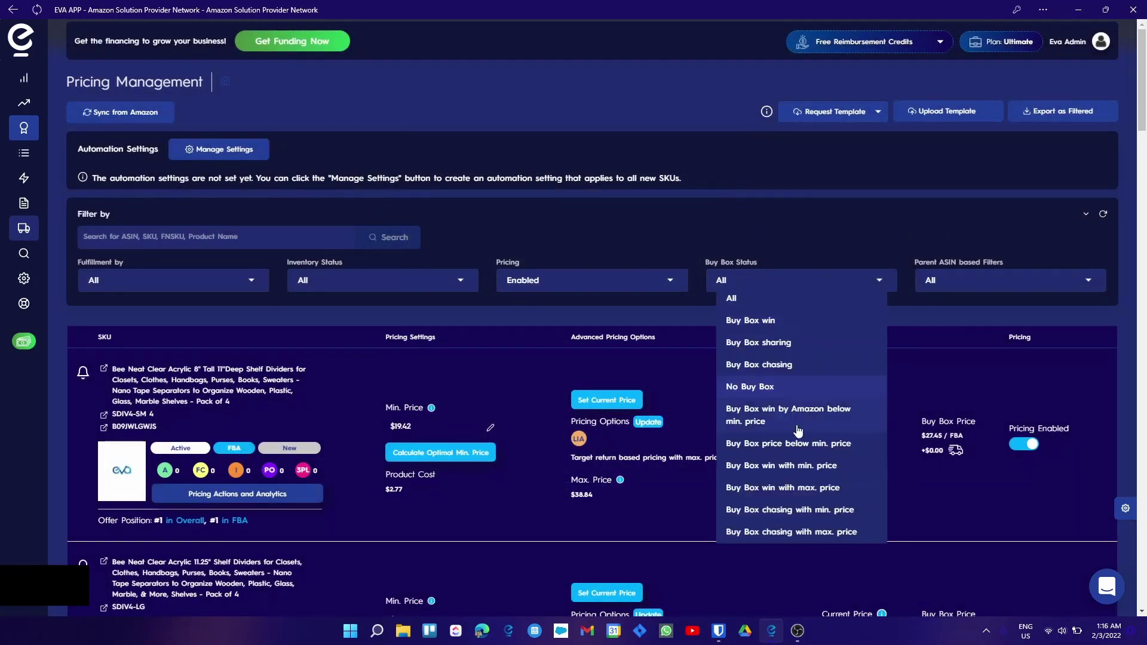
left_click(685, 521)
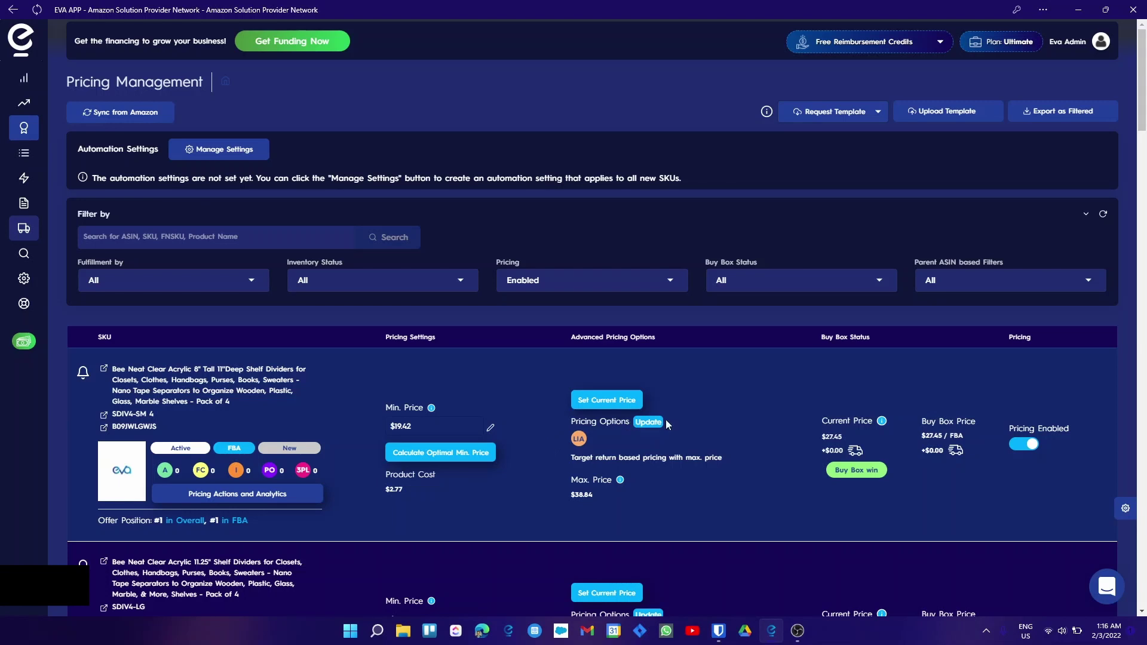
- Open the advanced pricing settings of SKU SDIV4-SM 4 and preview the Scheduled Pricing and Fixed Price options, leaving both off
left_click(647, 422)
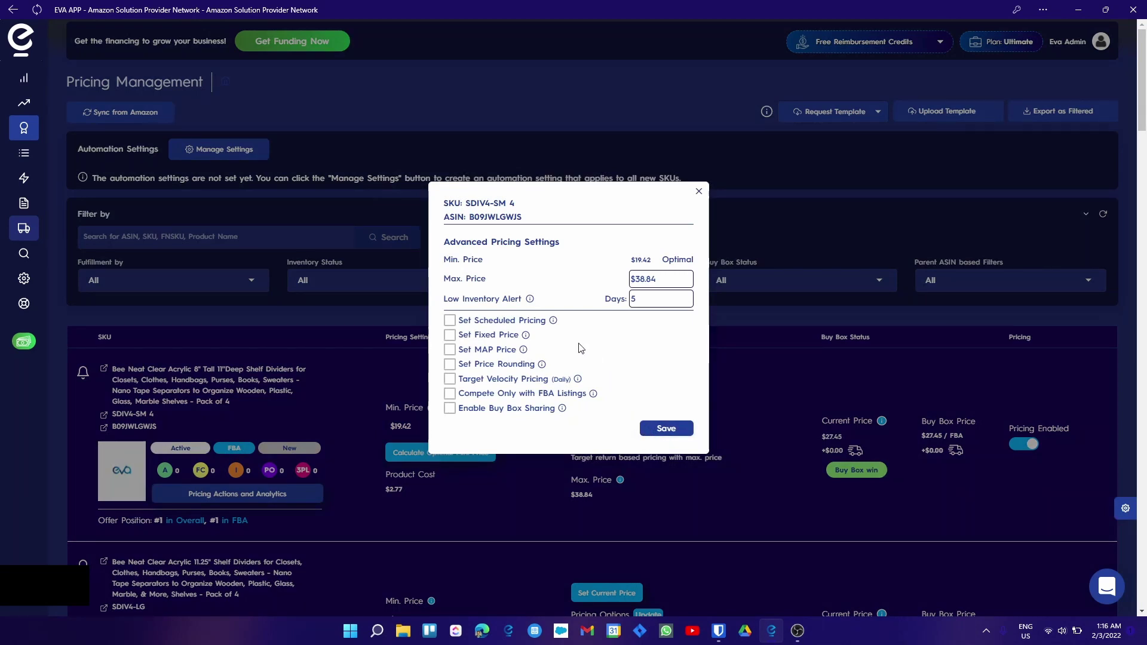
left_click(449, 320)
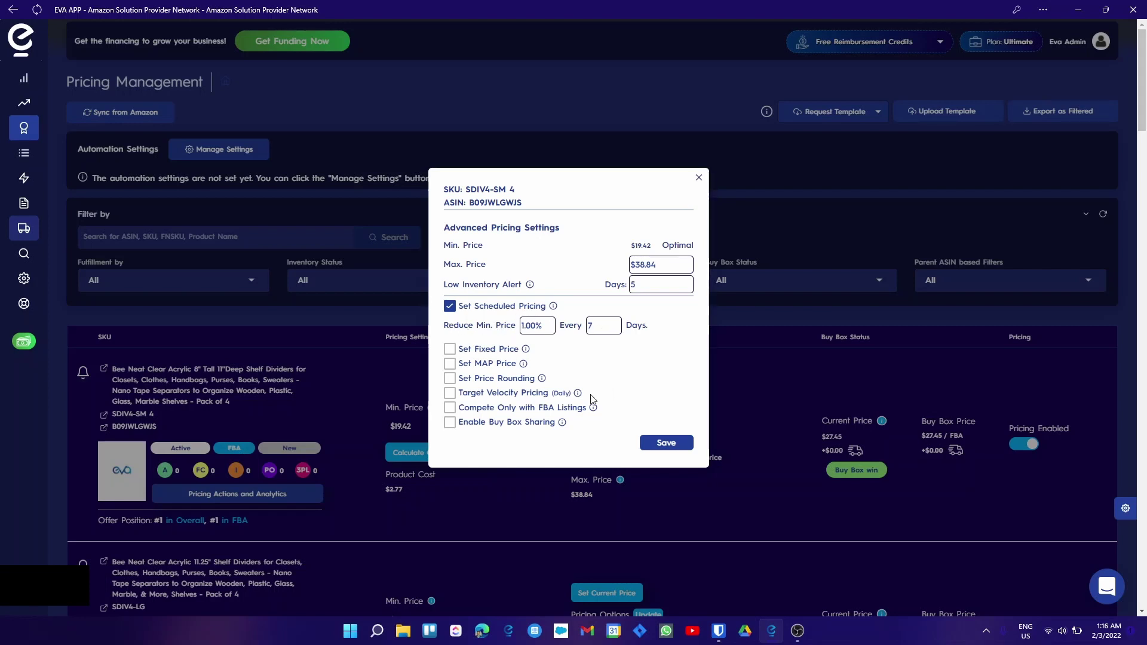
left_click(450, 307)
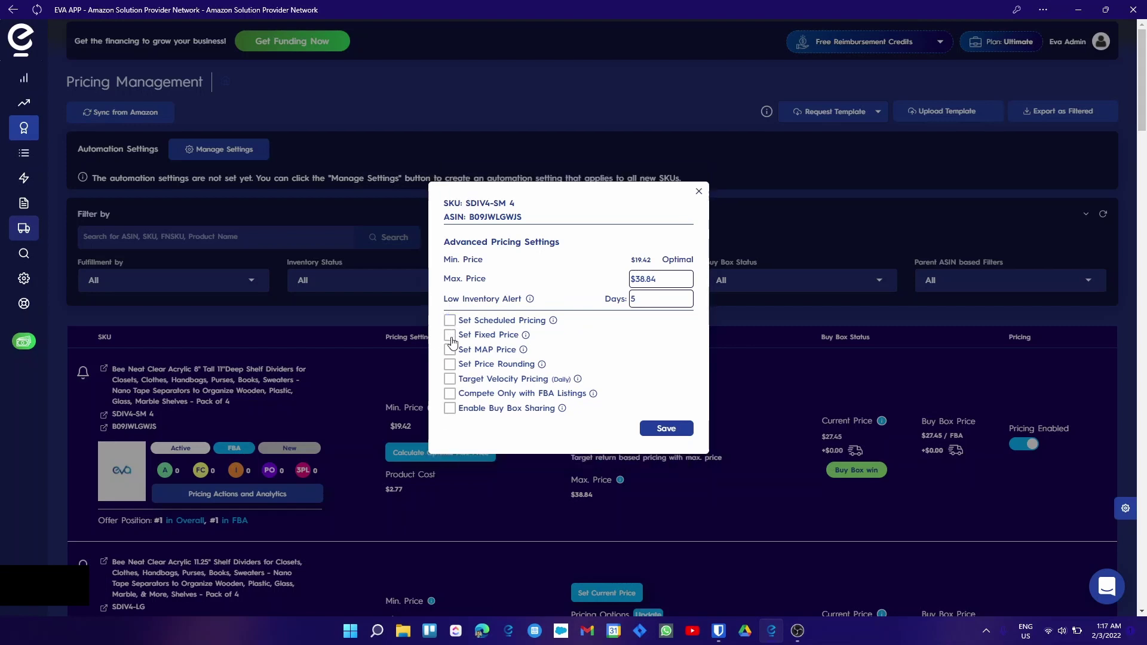
left_click(450, 338)
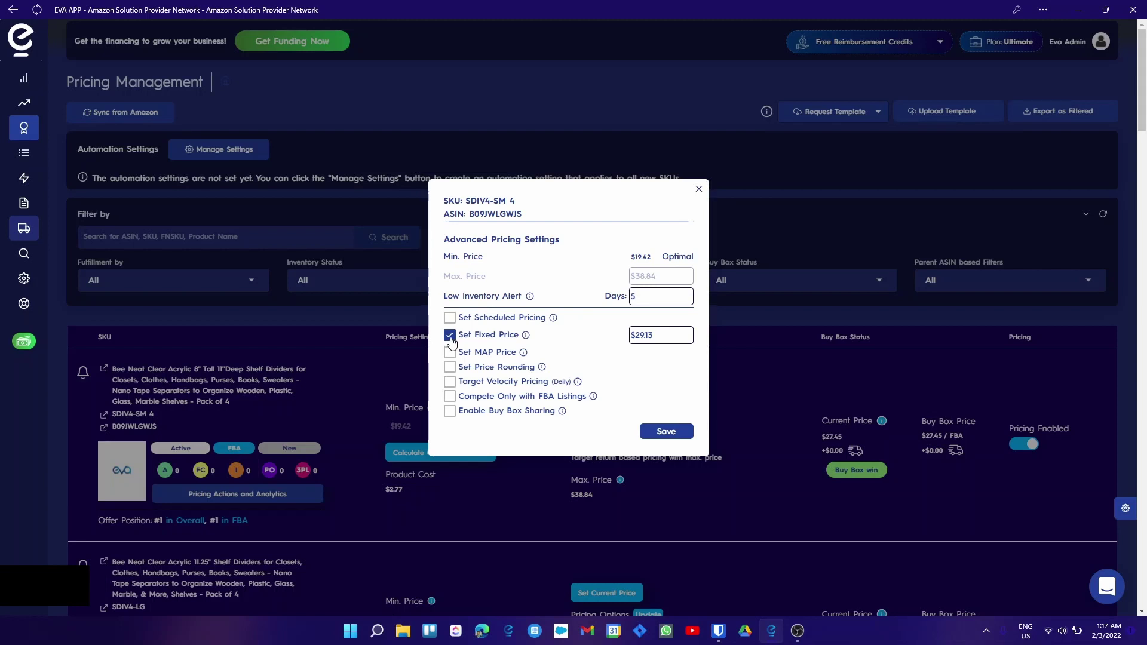
left_click(452, 338)
- Preview the MAP Price option and the day choices of its Min. Price schedule, removing the schedule entry and turning the option off
left_click(450, 352)
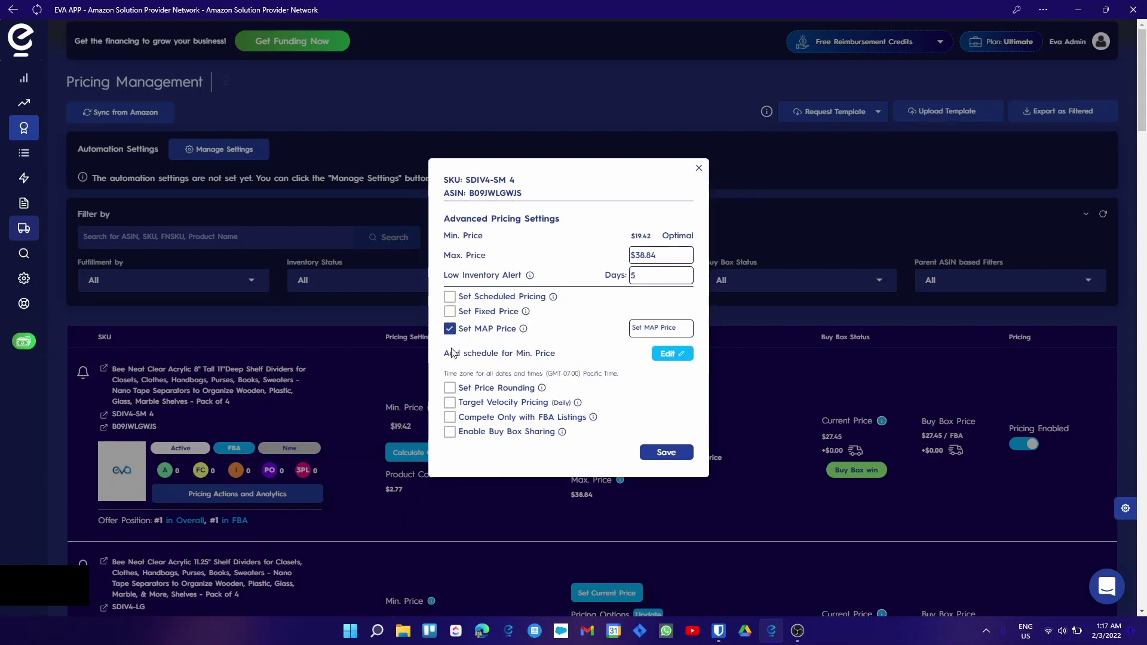
left_click(669, 354)
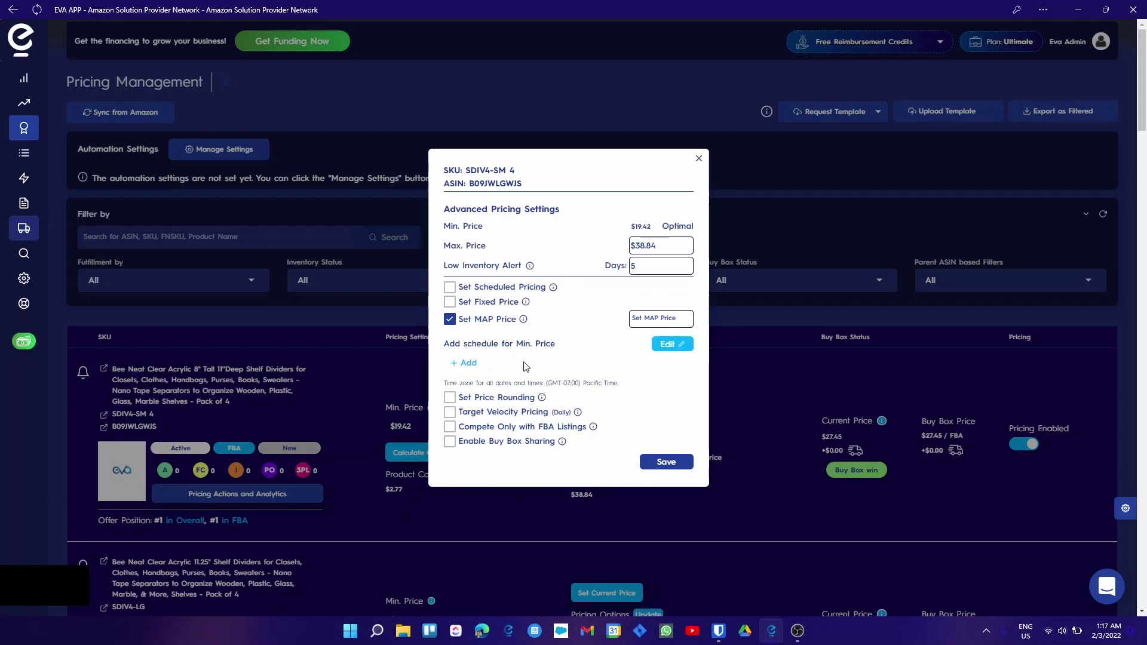
left_click(471, 364)
left_click(480, 364)
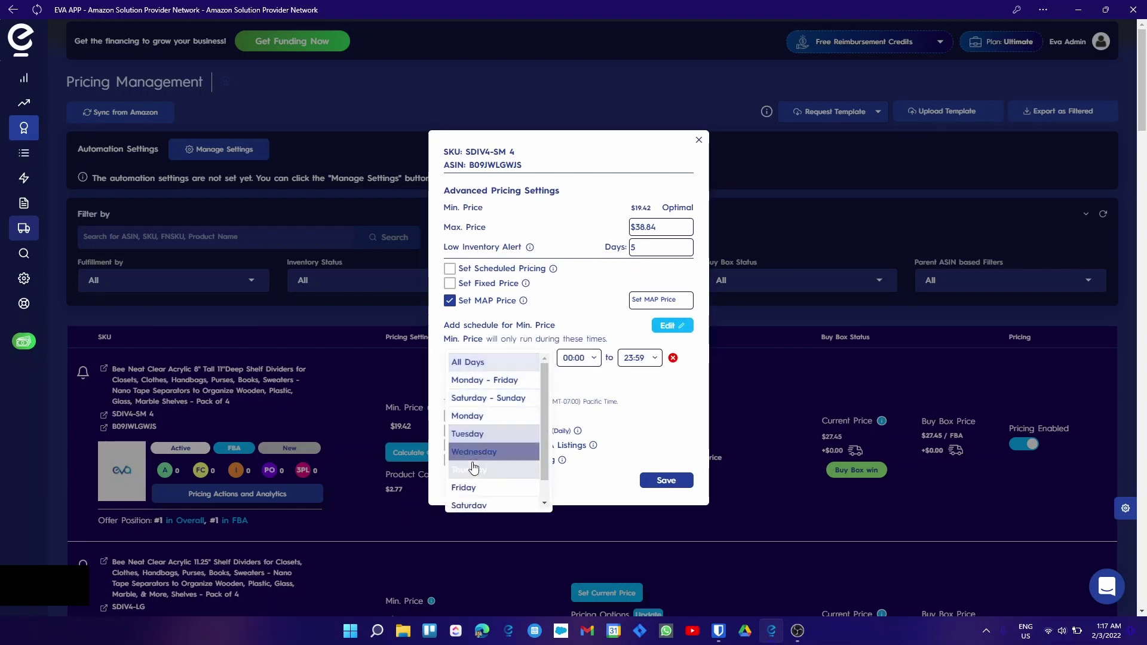
left_click(673, 358)
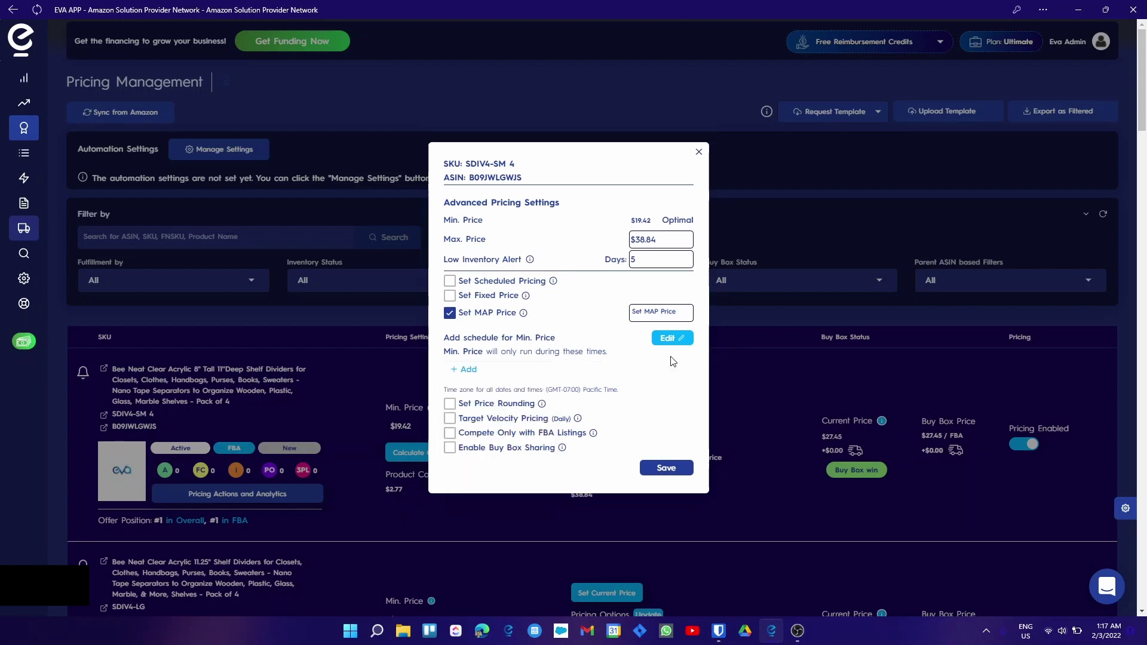
left_click(449, 313)
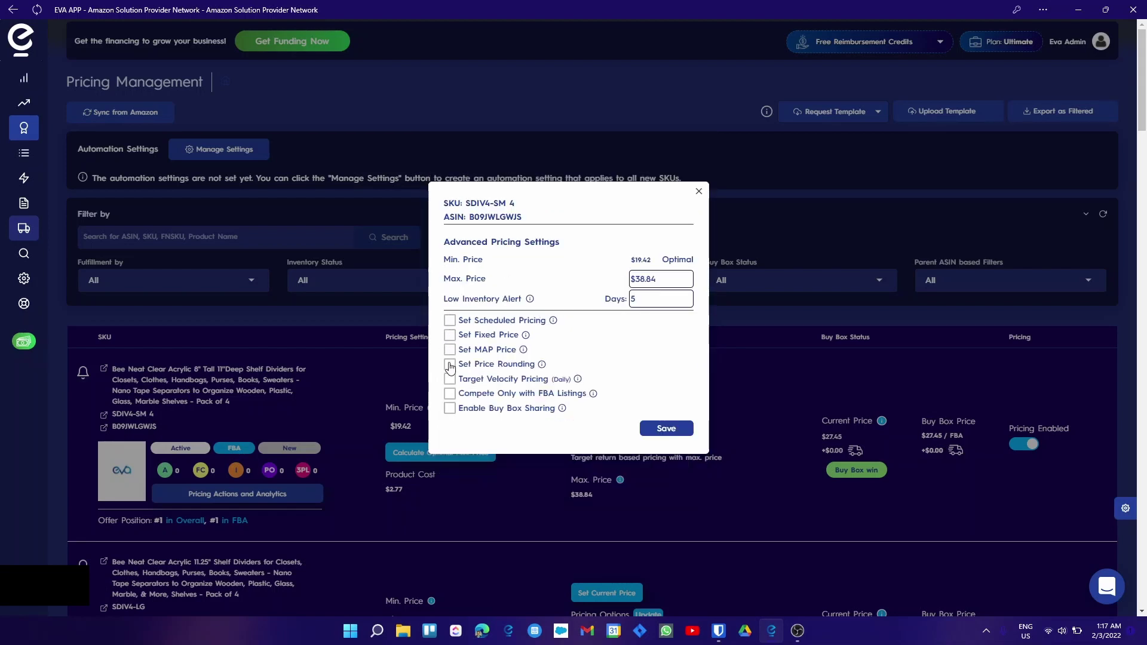
- Preview the Price Rounding option and its first-digit choices, and turn it off again
left_click(451, 366)
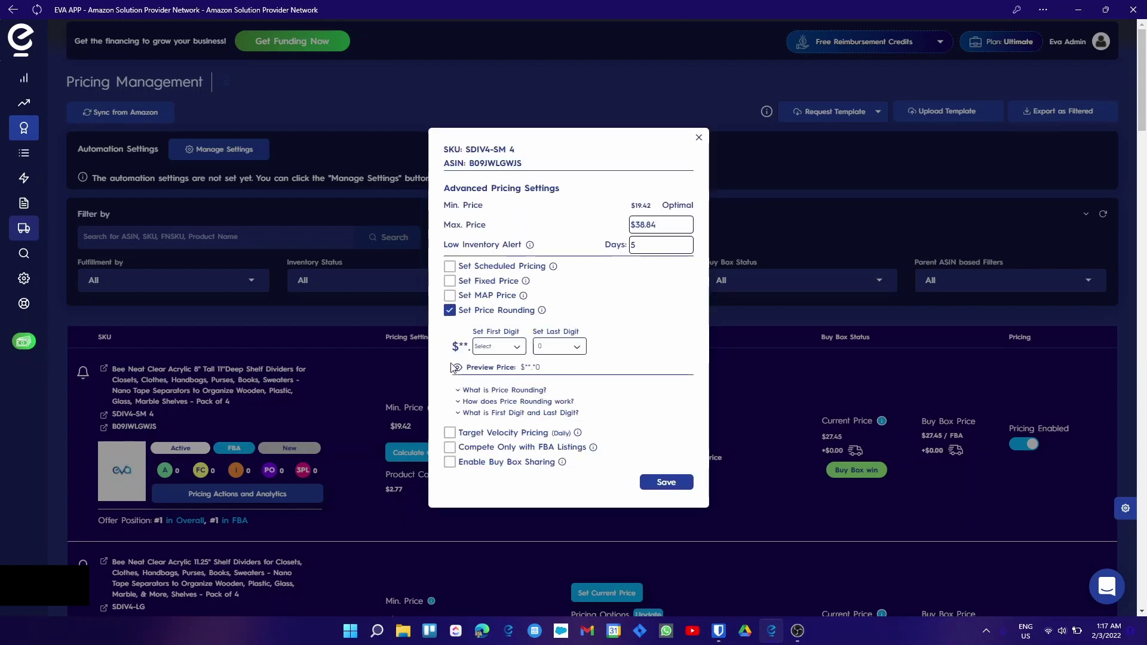
left_click(517, 347)
left_click(637, 363)
left_click(450, 311)
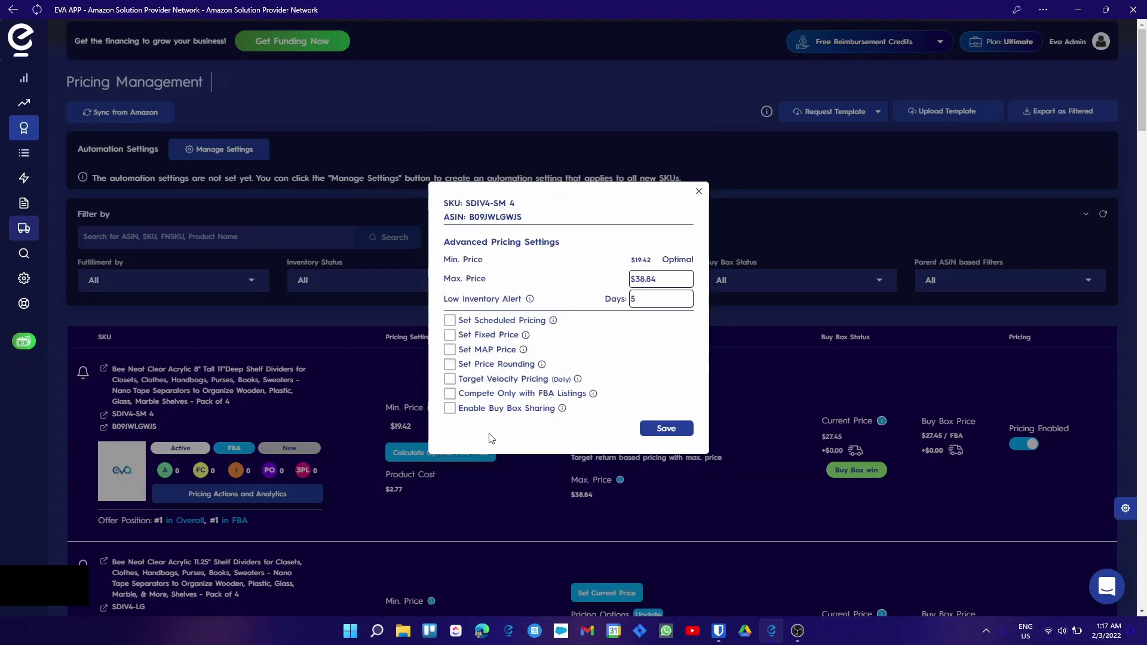
- Preview the Target Velocity Pricing fields, turn the option off, and view the explanation of Low Inventory Alert
left_click(450, 379)
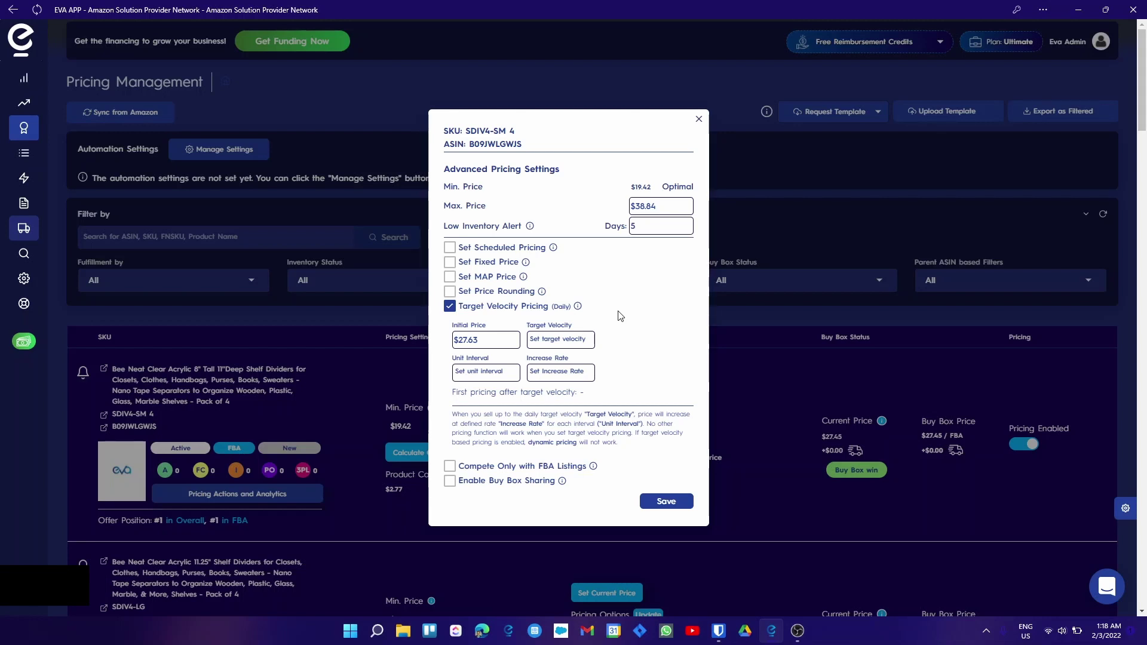
left_click(450, 307)
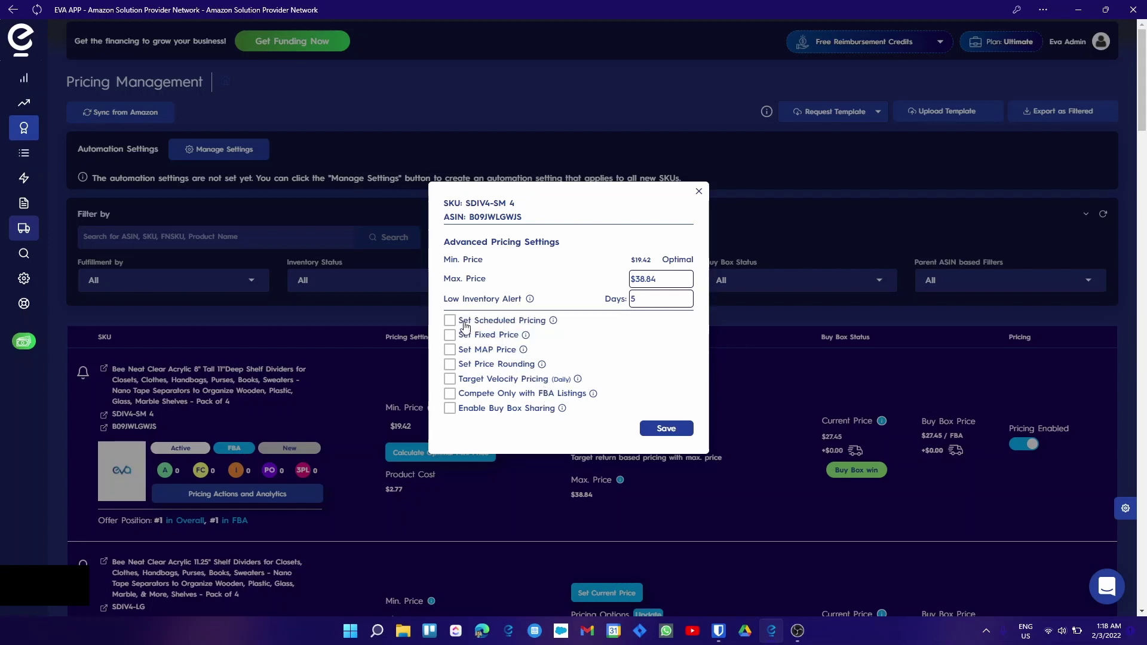
left_click_drag(449, 299, 524, 294)
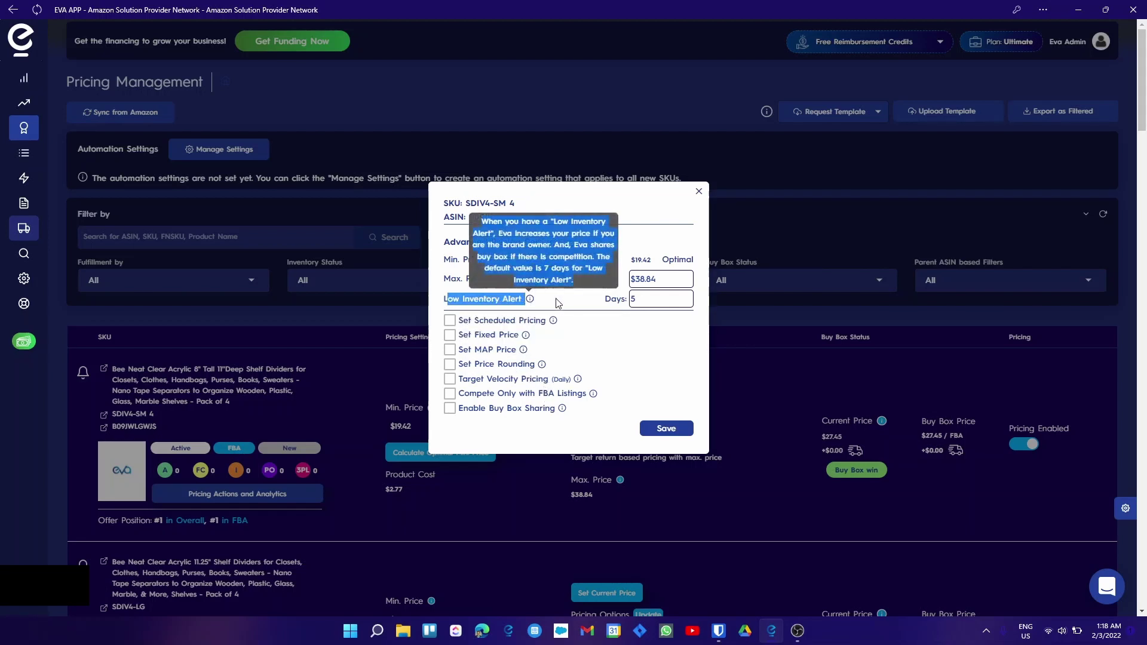
- Close the advanced pricing settings of SKU SDIV4-SM 4 and discard the unsaved changes
left_click(559, 302)
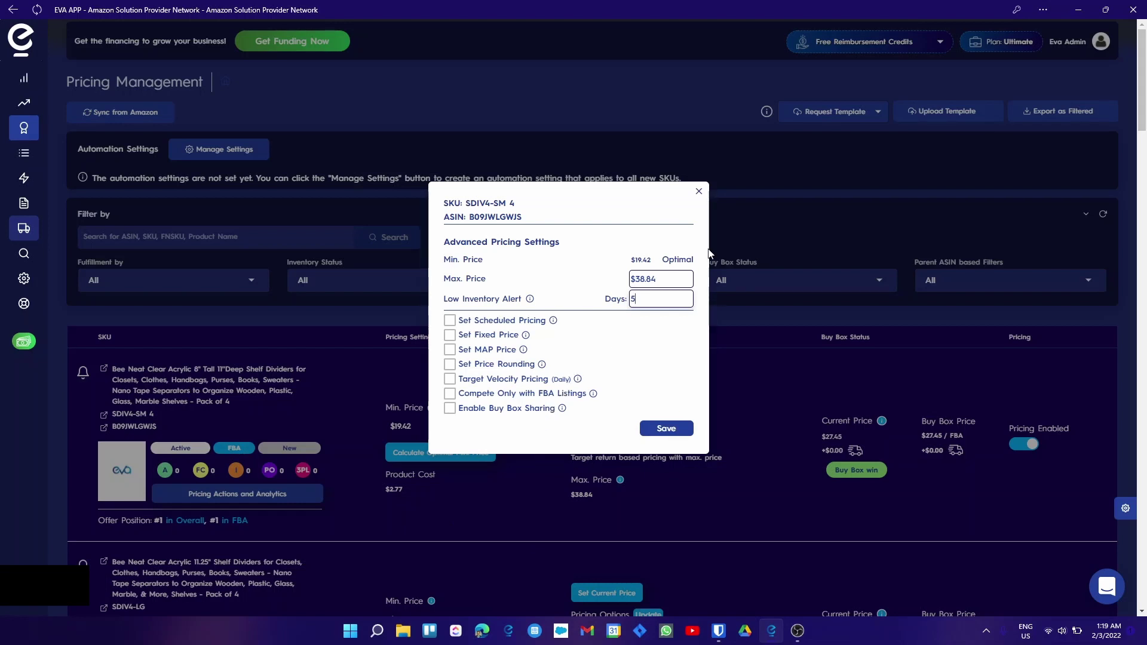
left_click(700, 192)
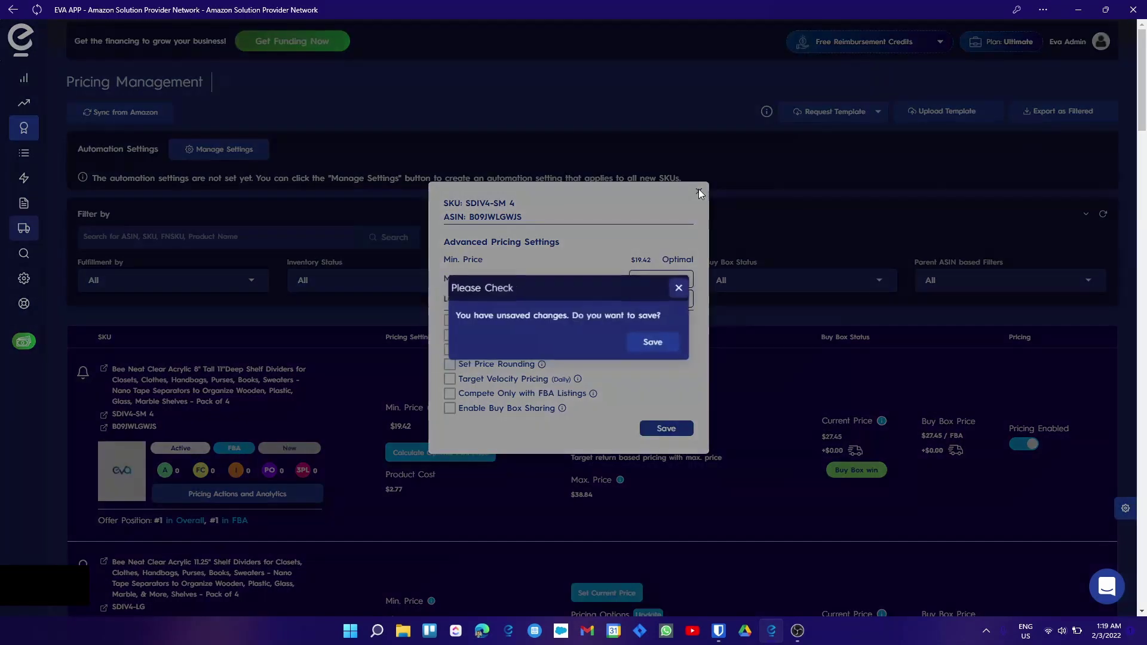
left_click(678, 288)
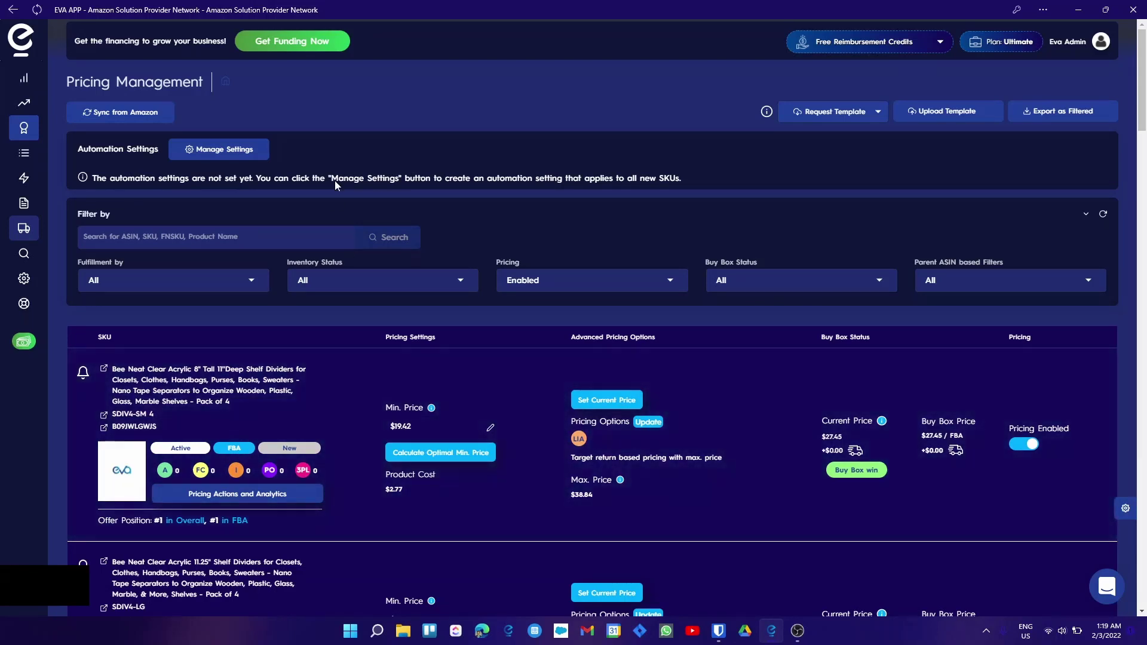
- Open the automation settings and review the Other Pricing, New SKUs, Fee & Cost and Master Store settings
left_click(242, 151)
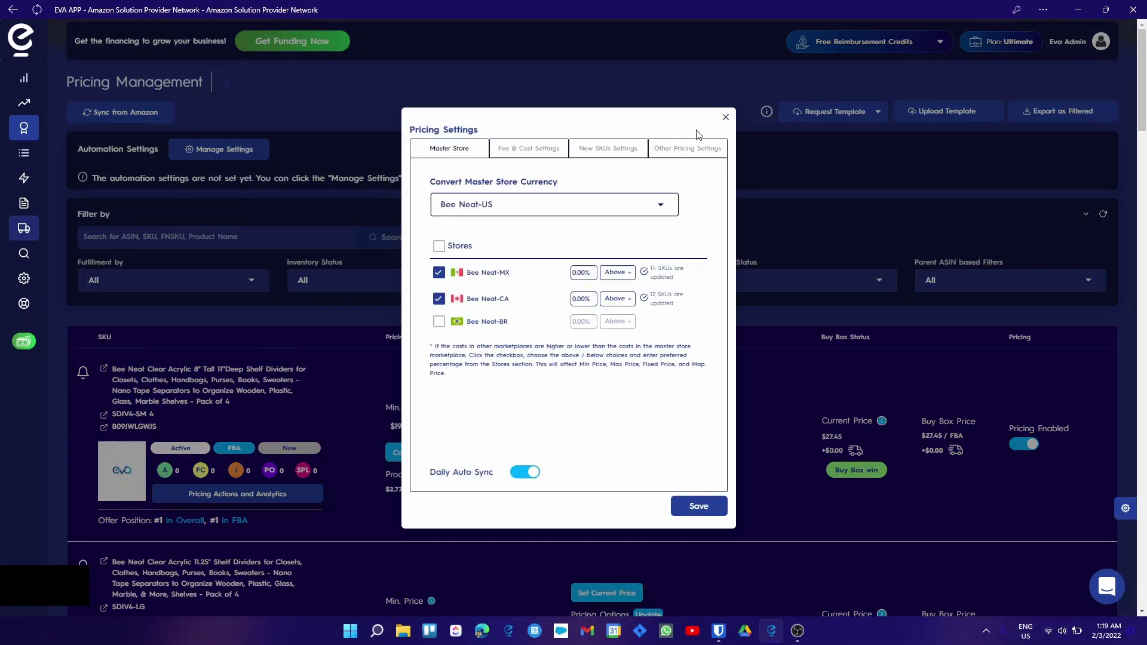
left_click(680, 152)
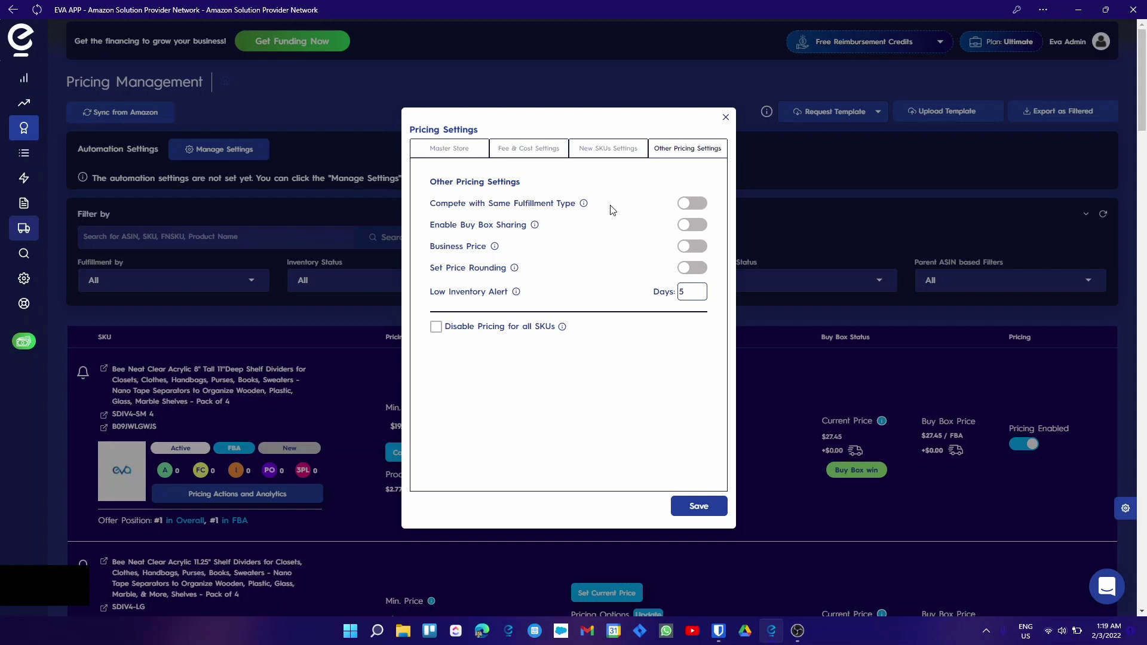
left_click(611, 150)
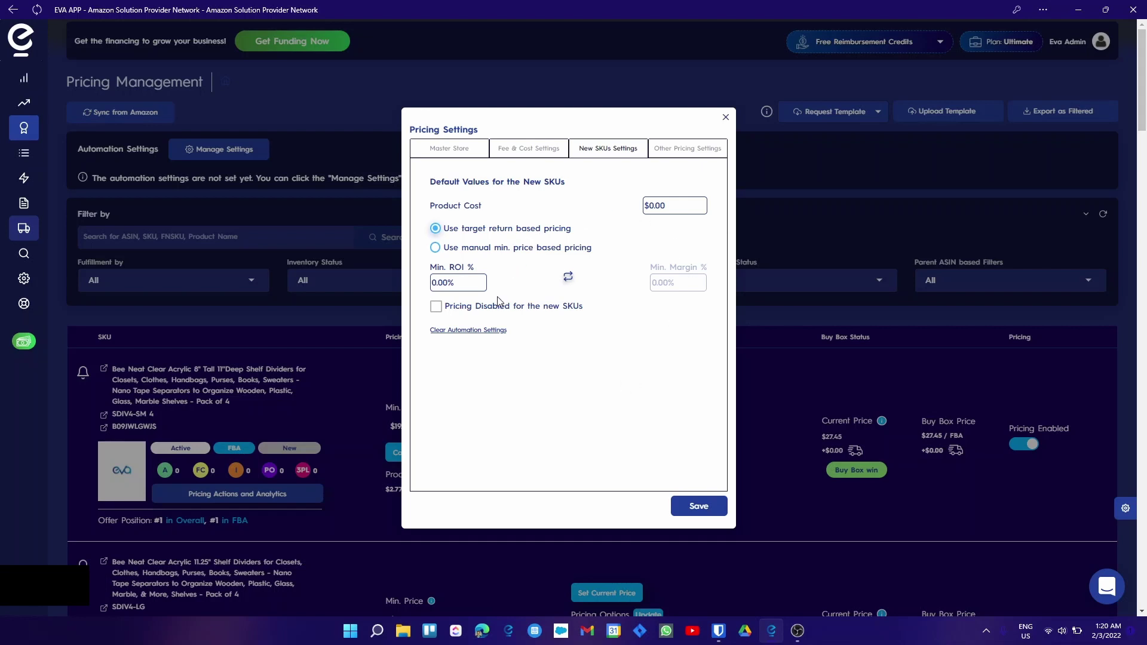
left_click(513, 150)
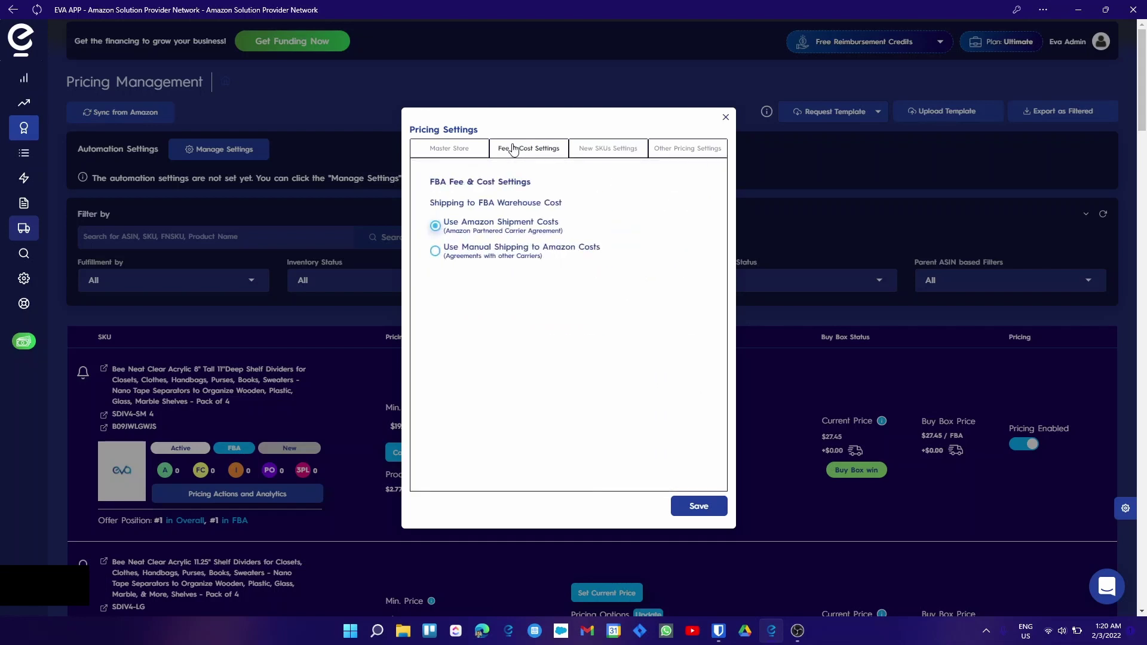
left_click(440, 147)
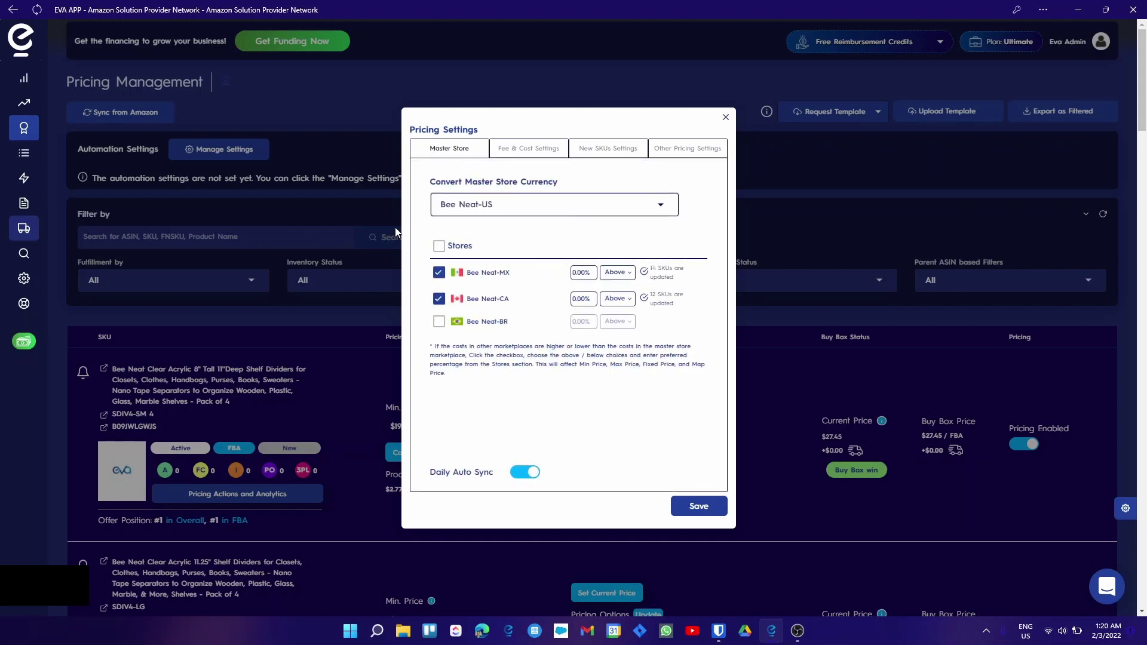
- Preview the master store currency choices and the Above/Below options for Bee Neat-MX, and close the pricing settings without saving
left_click(653, 210)
left_click(653, 209)
left_click(570, 210)
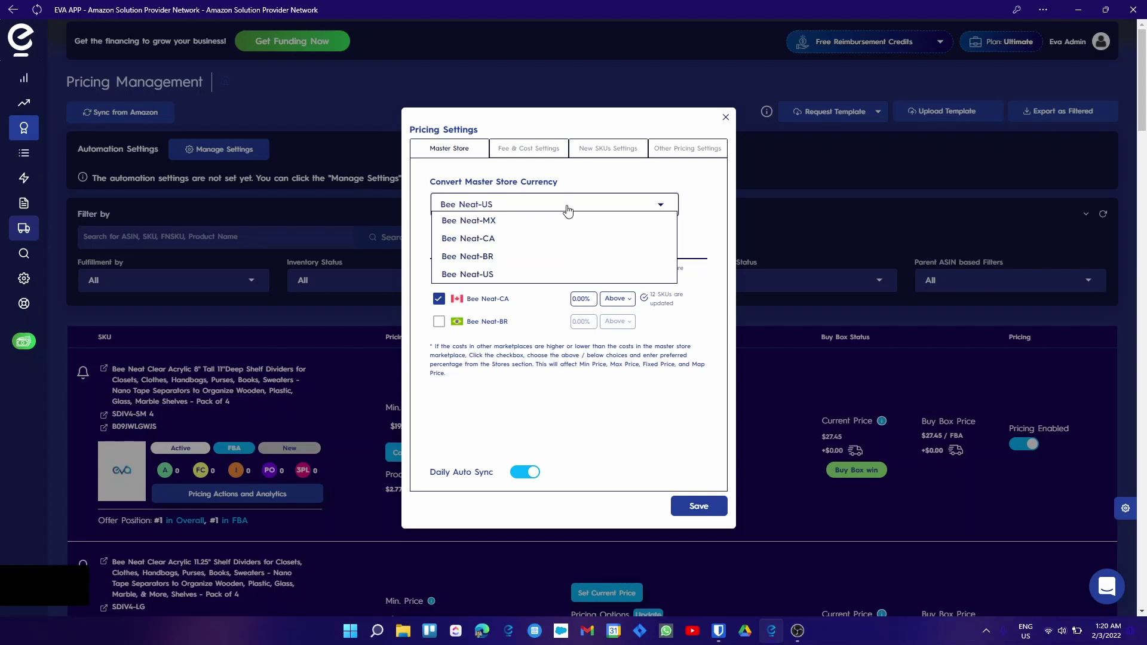
left_click(569, 212)
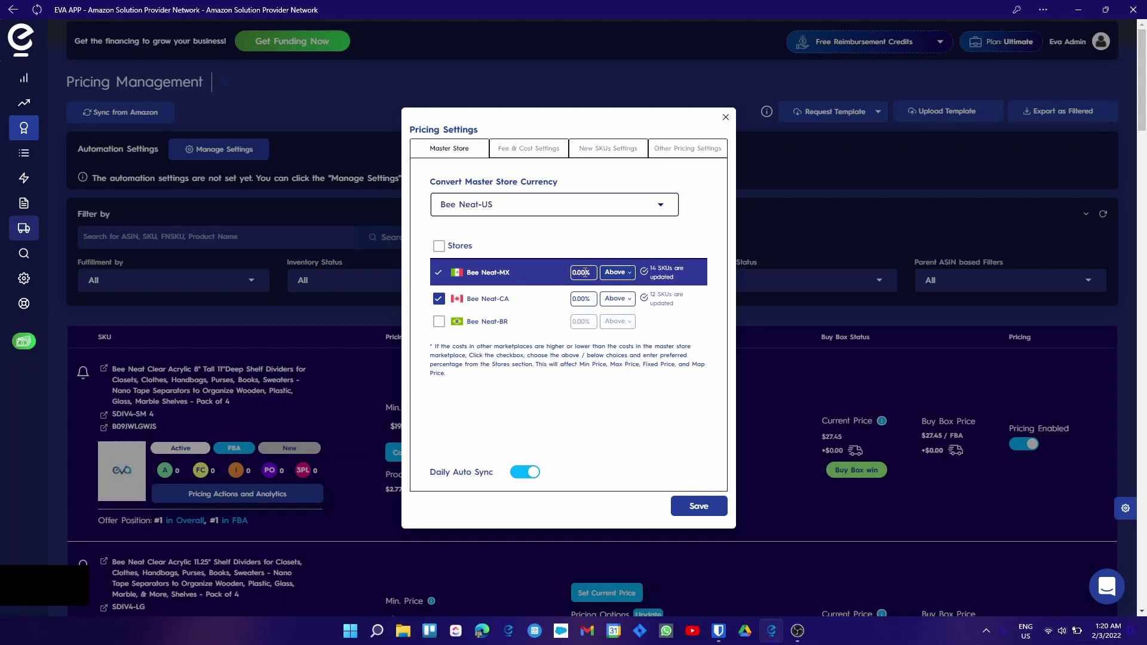
left_click(617, 274)
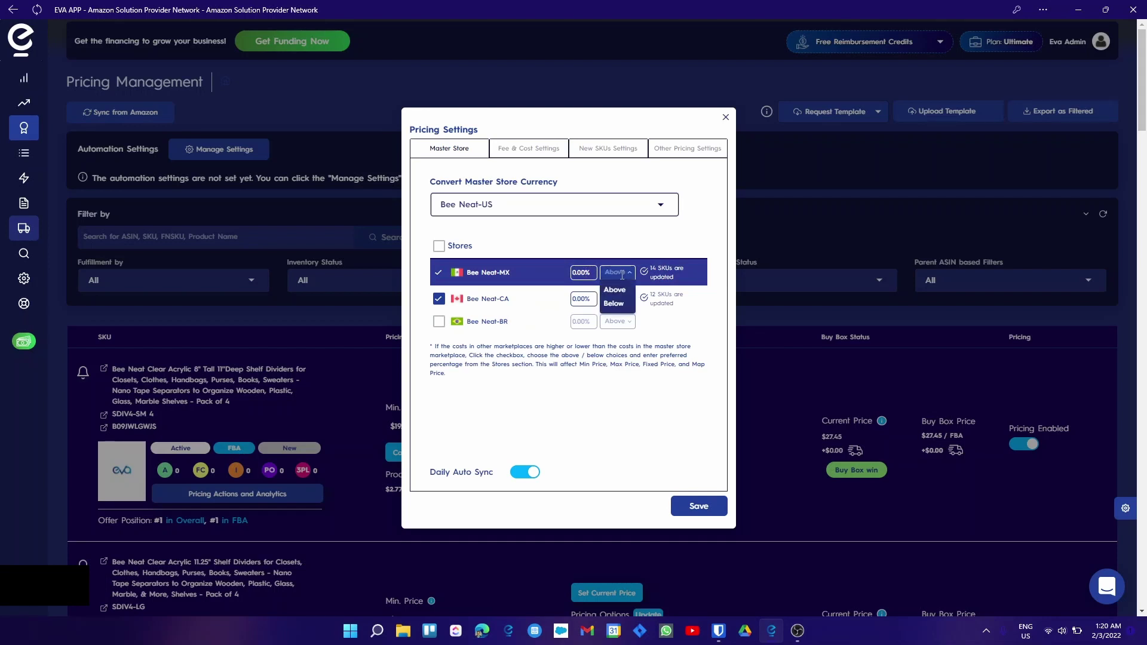
left_click(581, 272)
left_click(588, 397)
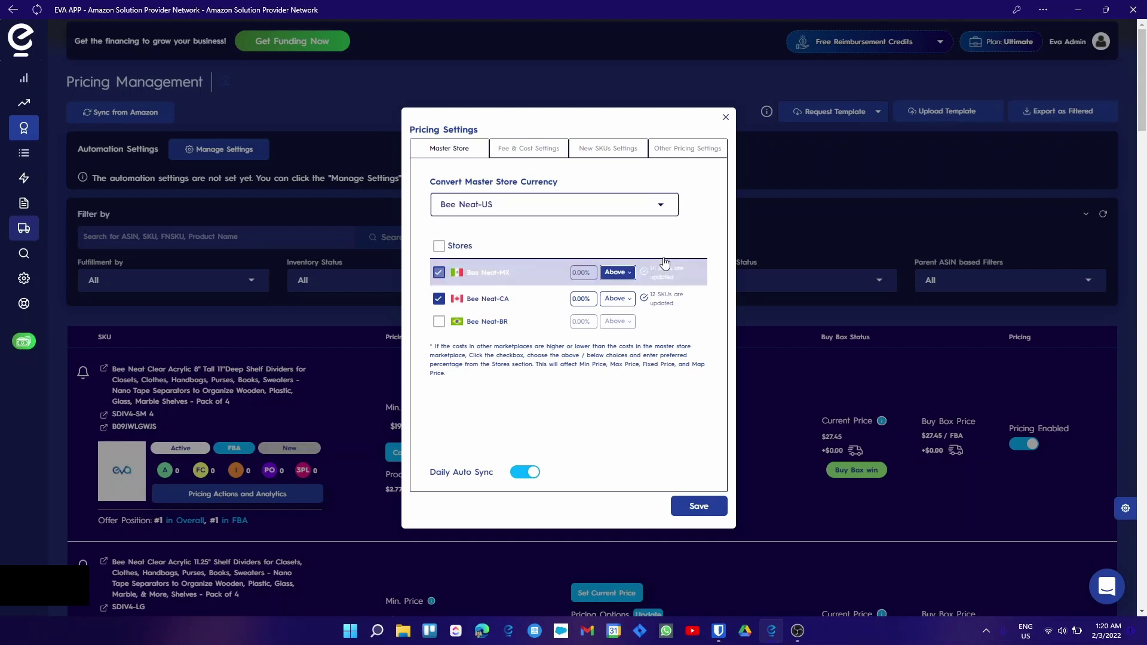
left_click(660, 202)
left_click(659, 202)
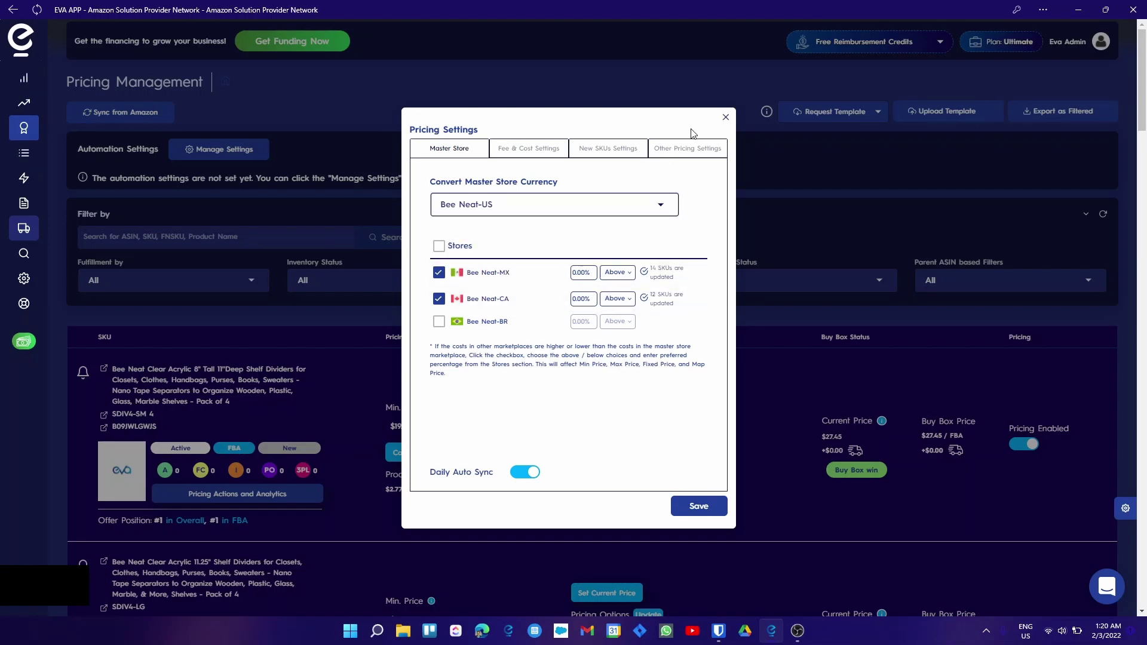
left_click(725, 117)
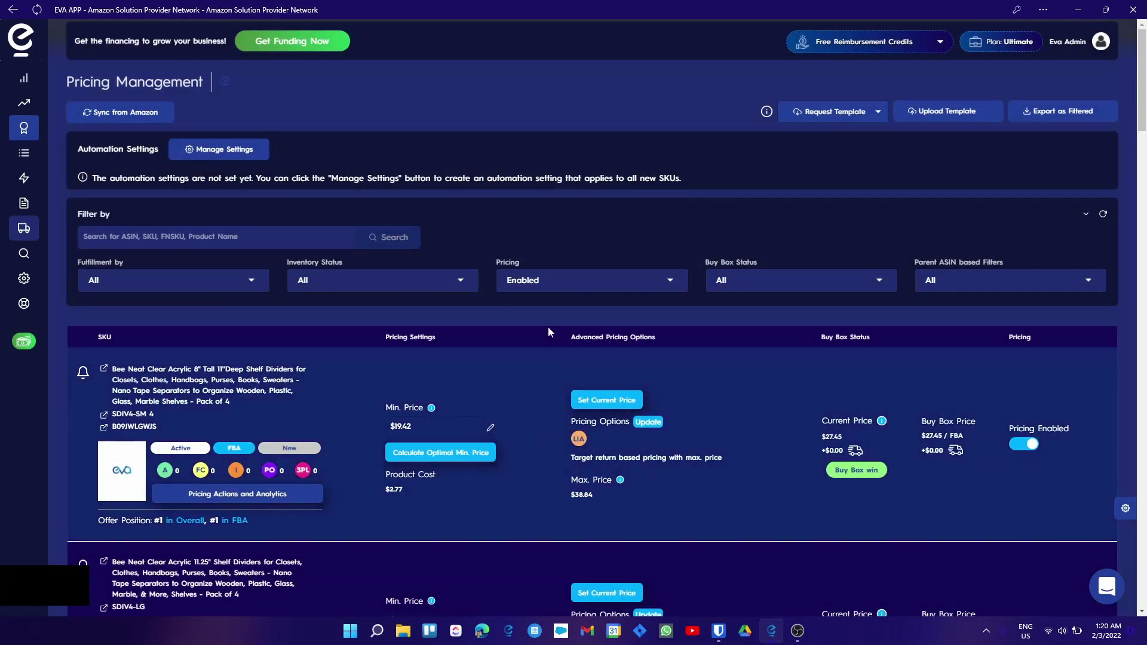
- Open the pricing analytics of SKU SDIV4-SM 4 and view its order and inventory chart and the Profit Analytics date range choices
left_click(557, 285)
left_click(218, 501)
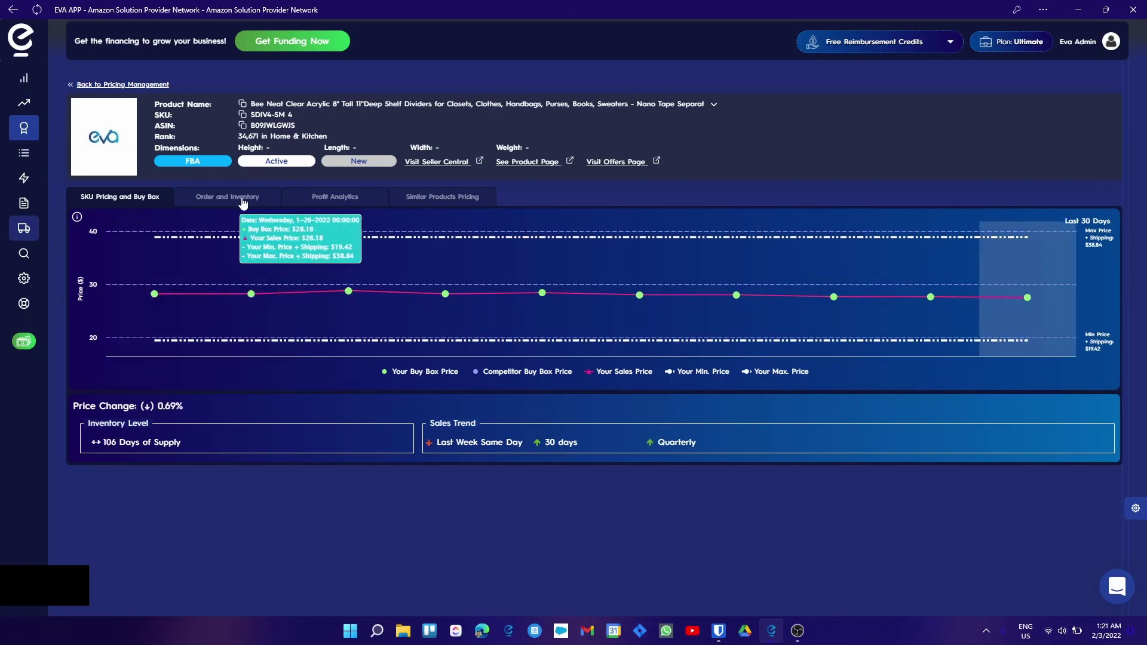
left_click(224, 198)
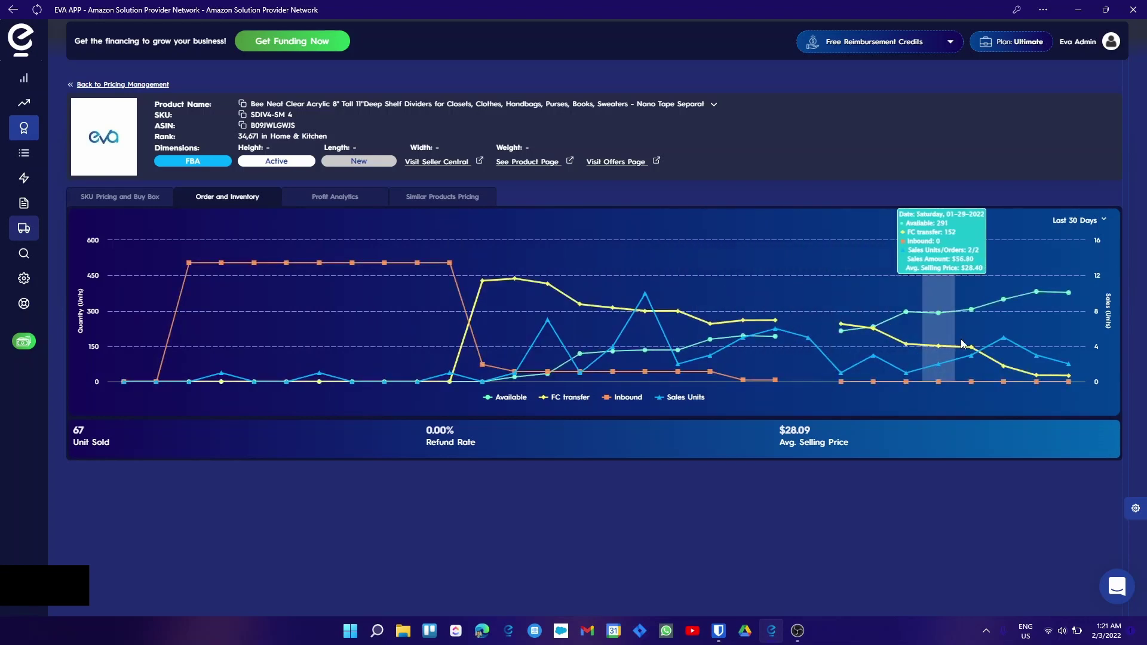
left_click(316, 203)
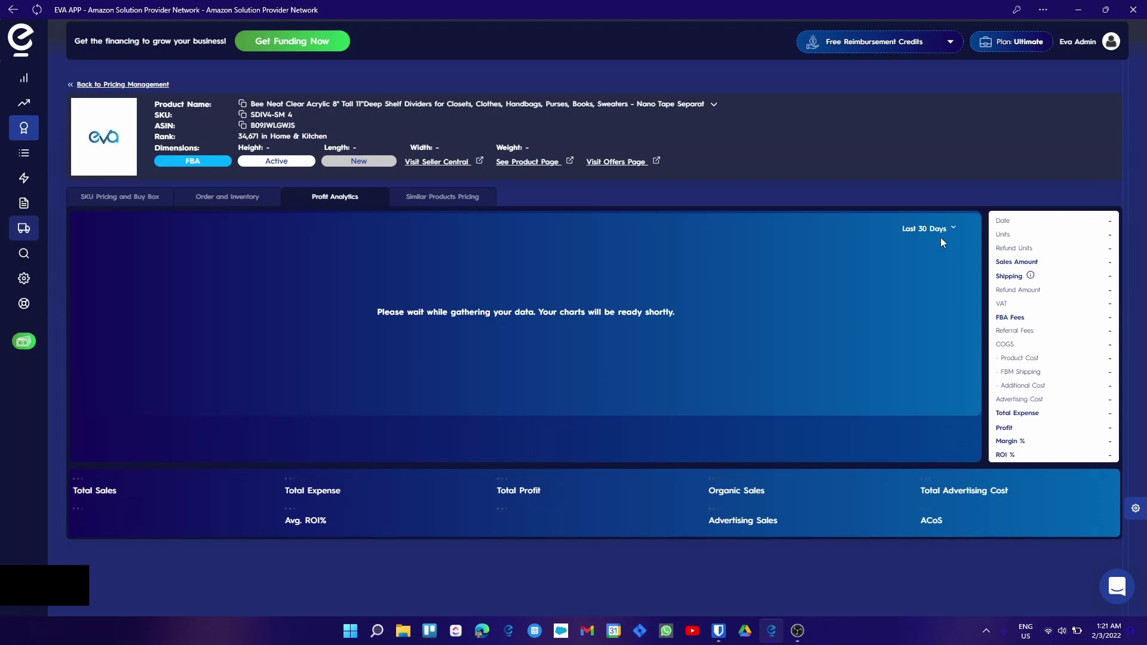
left_click(927, 229)
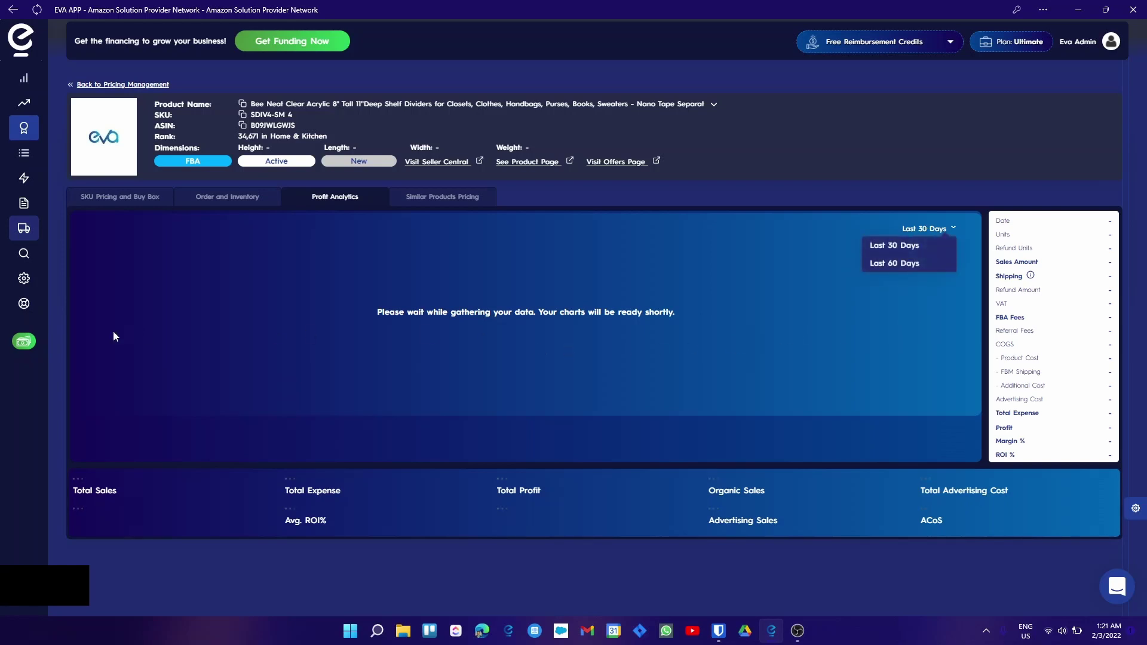
- View the Similar Products Pricing chart and preview the Amazon product search for adding similar products, closing it without searching
left_click(423, 205)
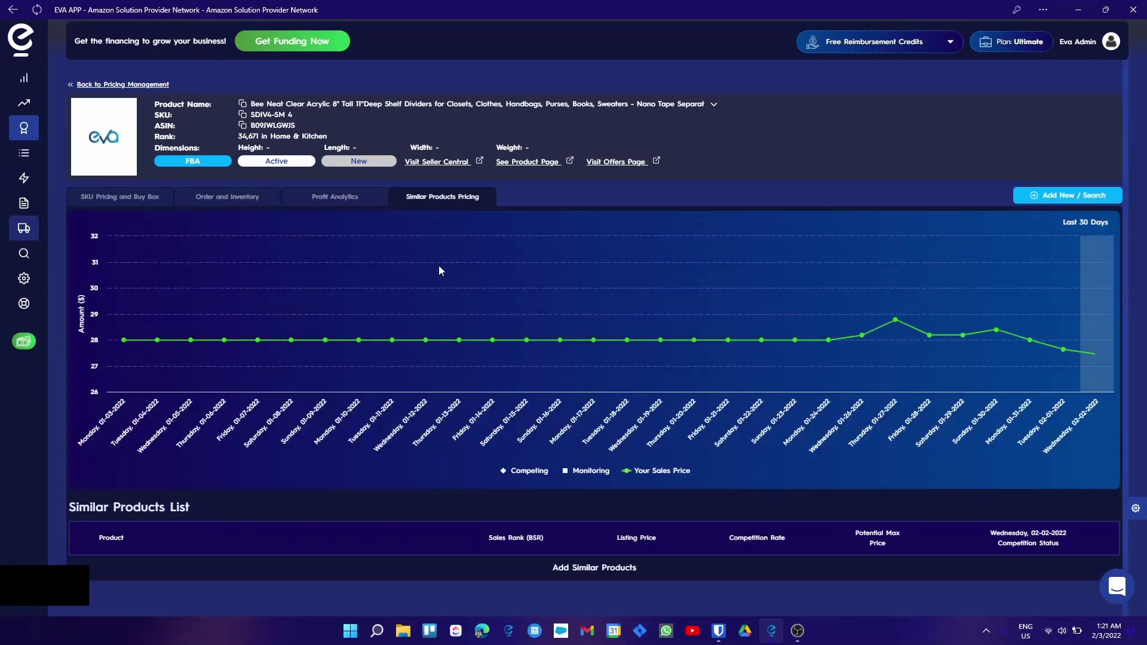
left_click(1064, 195)
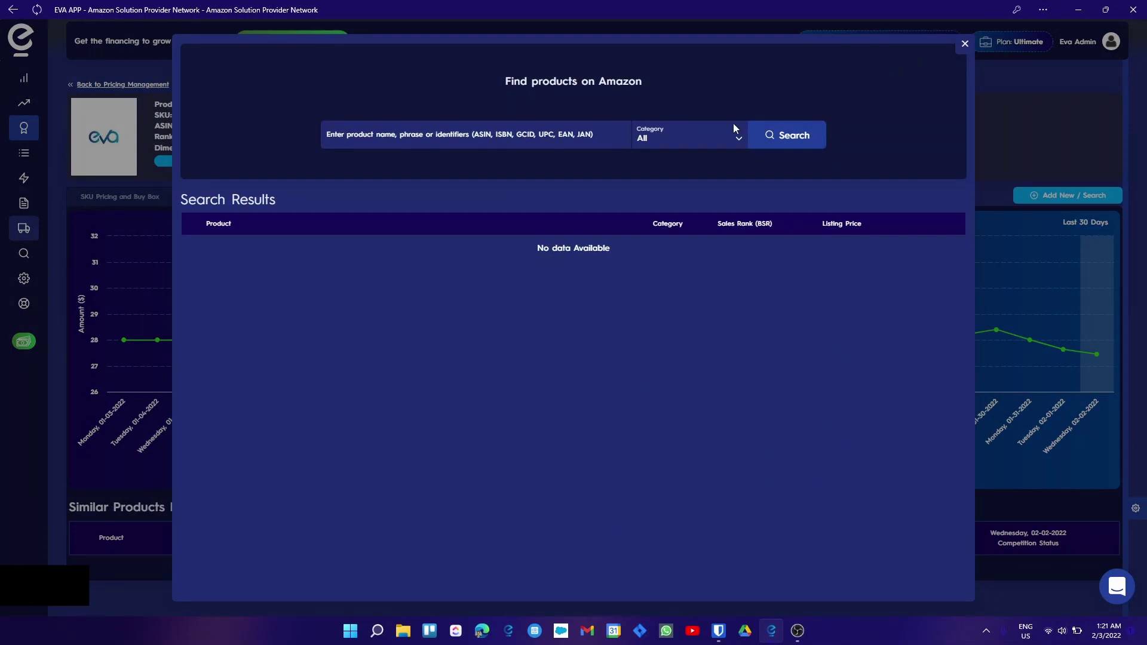
left_click(965, 43)
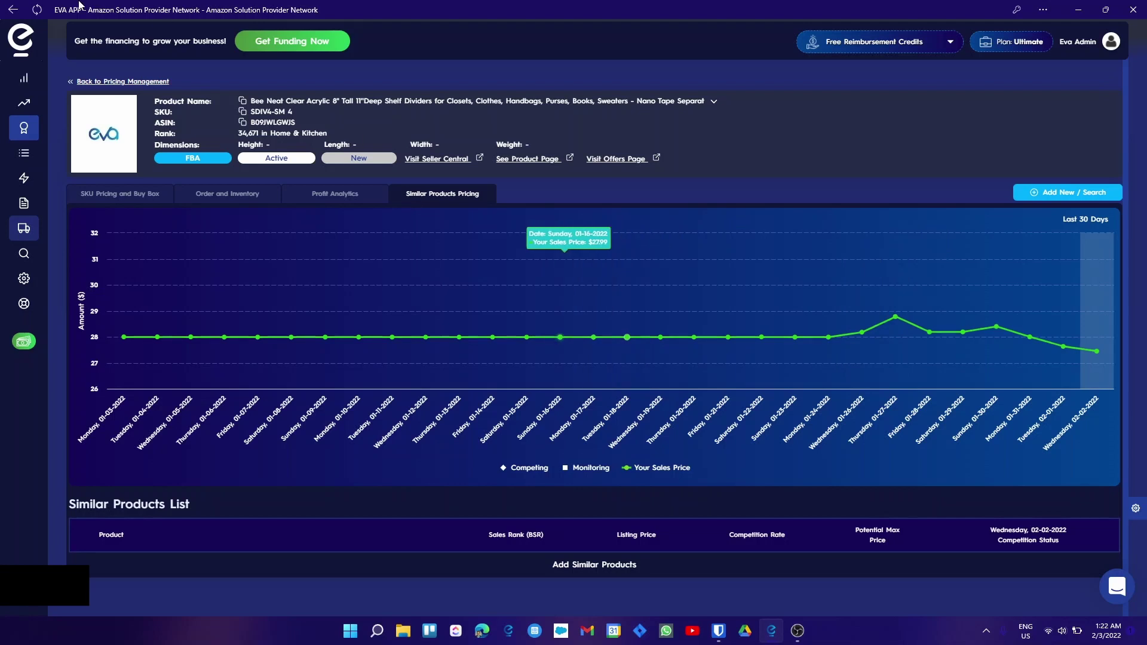
- Return to Pricing Management and preview the Fulfillment by filter choices, keeping All
left_click(133, 84)
left_click(170, 280)
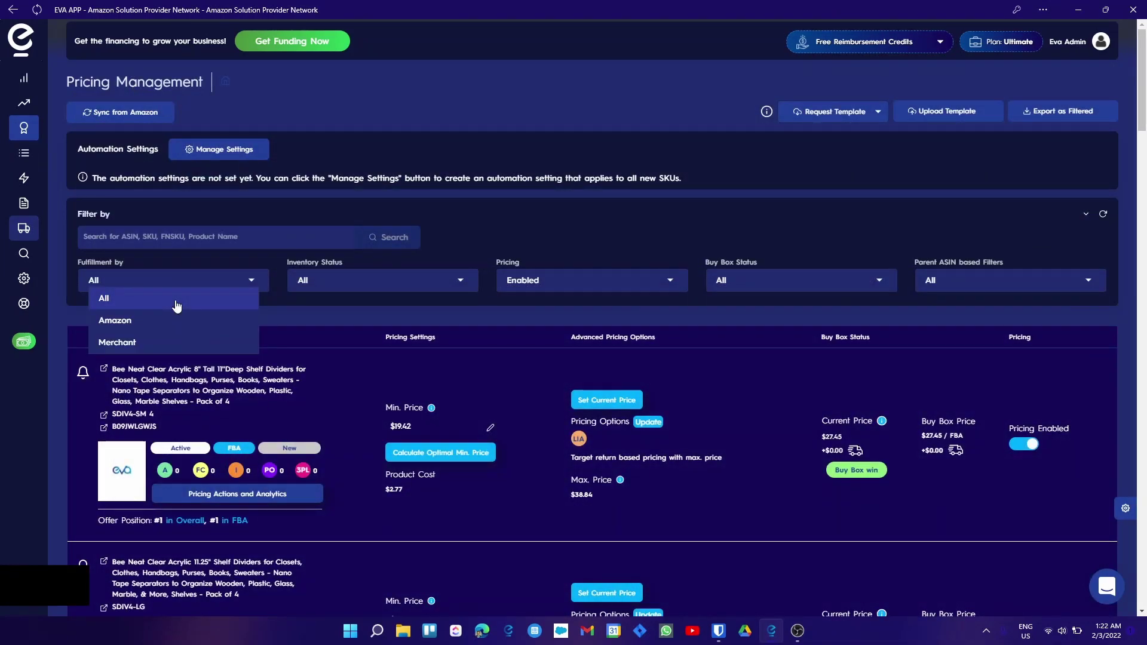
left_click(174, 302)
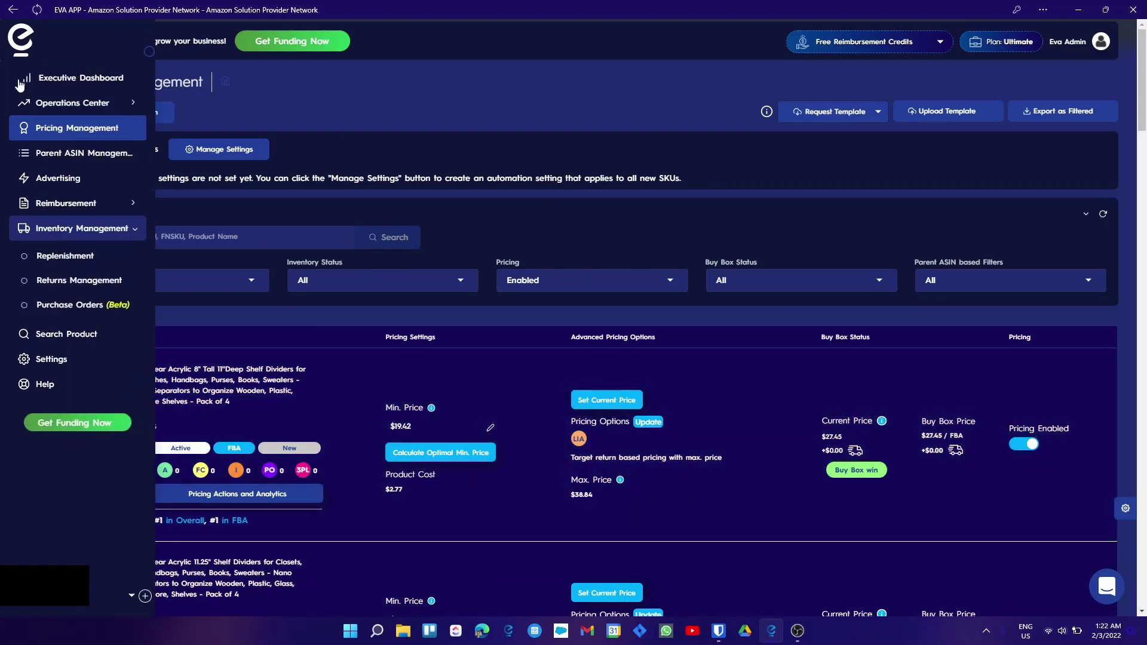
- Open the Executive Dashboard and look over its sales, expenses and order heatmap sections
left_click(54, 99)
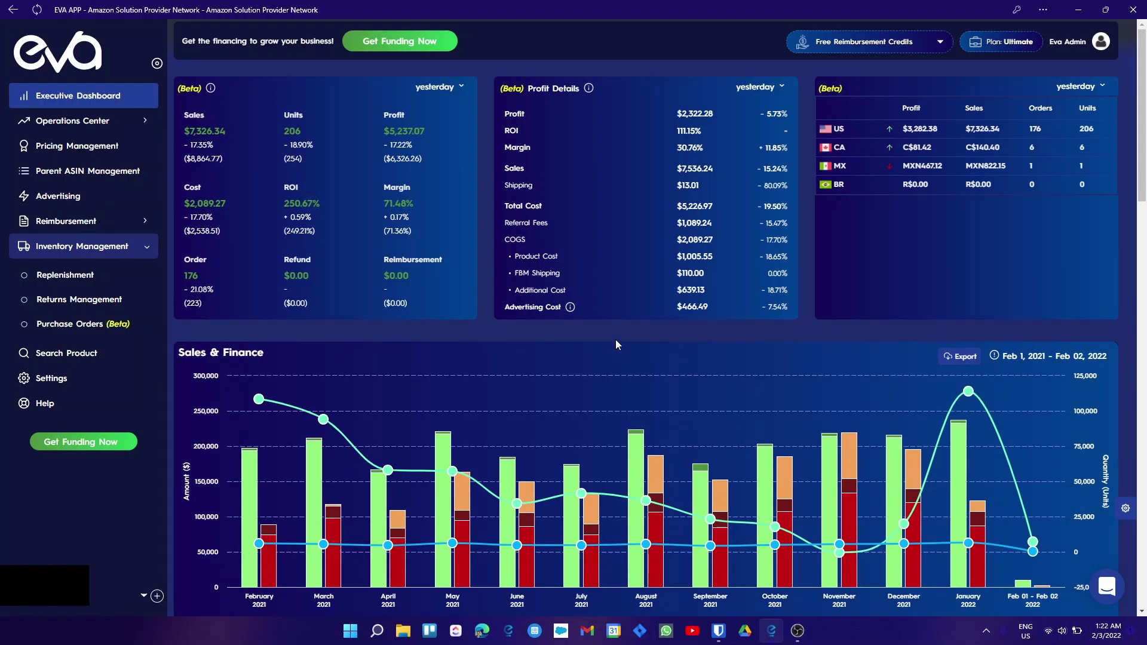
scroll(626, 324, "down", 8)
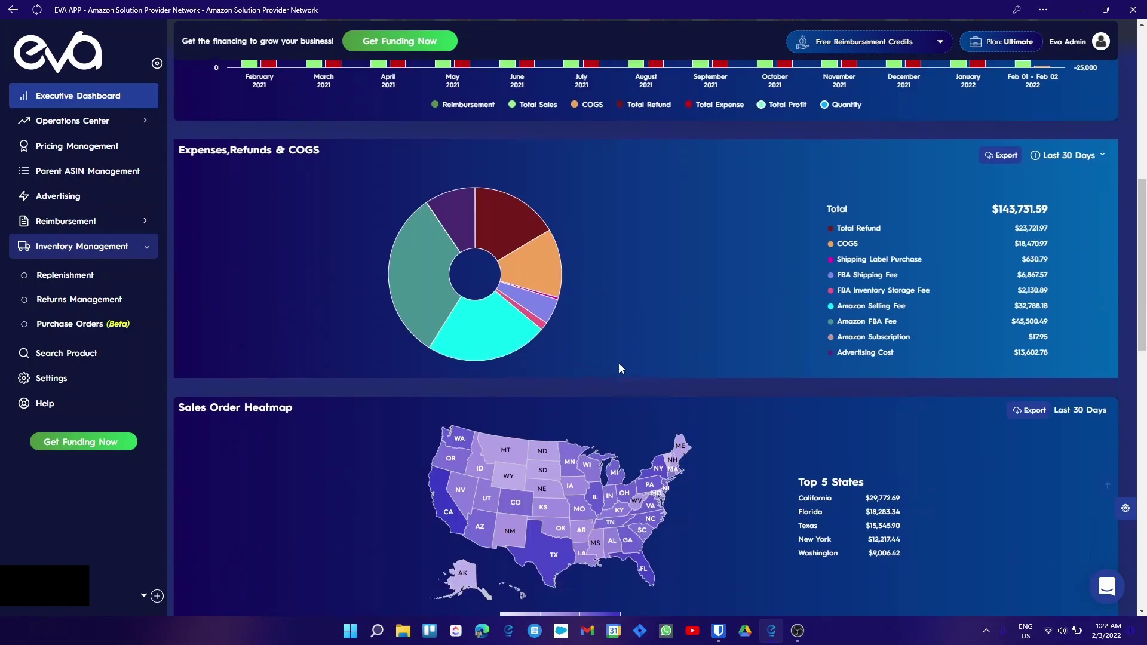
scroll(619, 364, "up", 2)
scroll(604, 388, "up", 7)
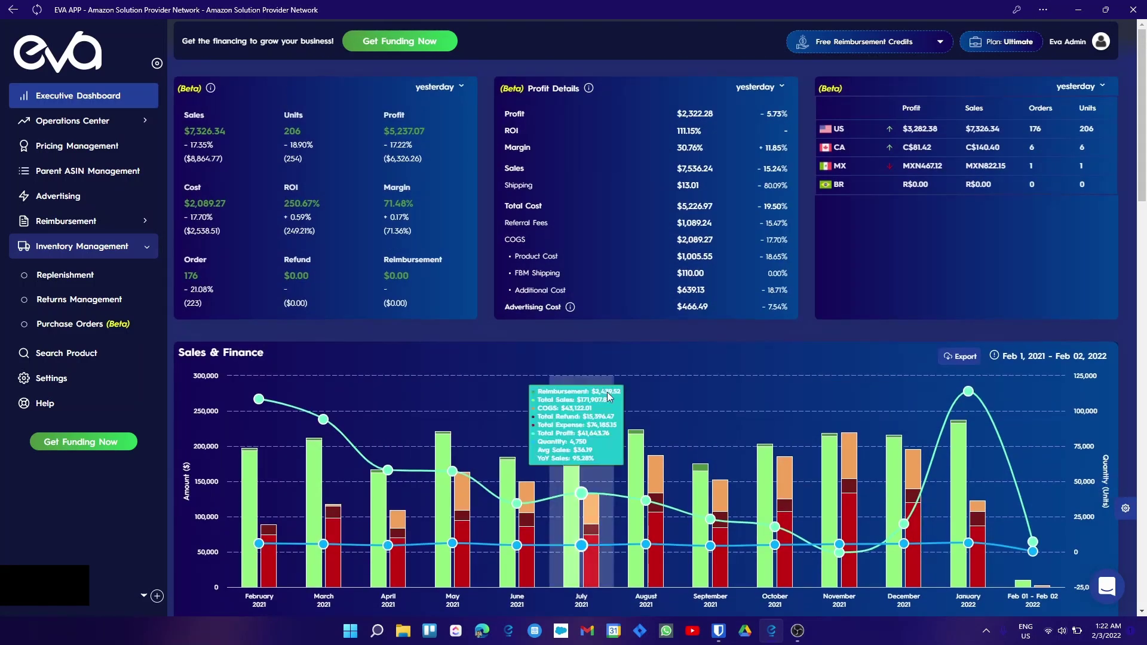